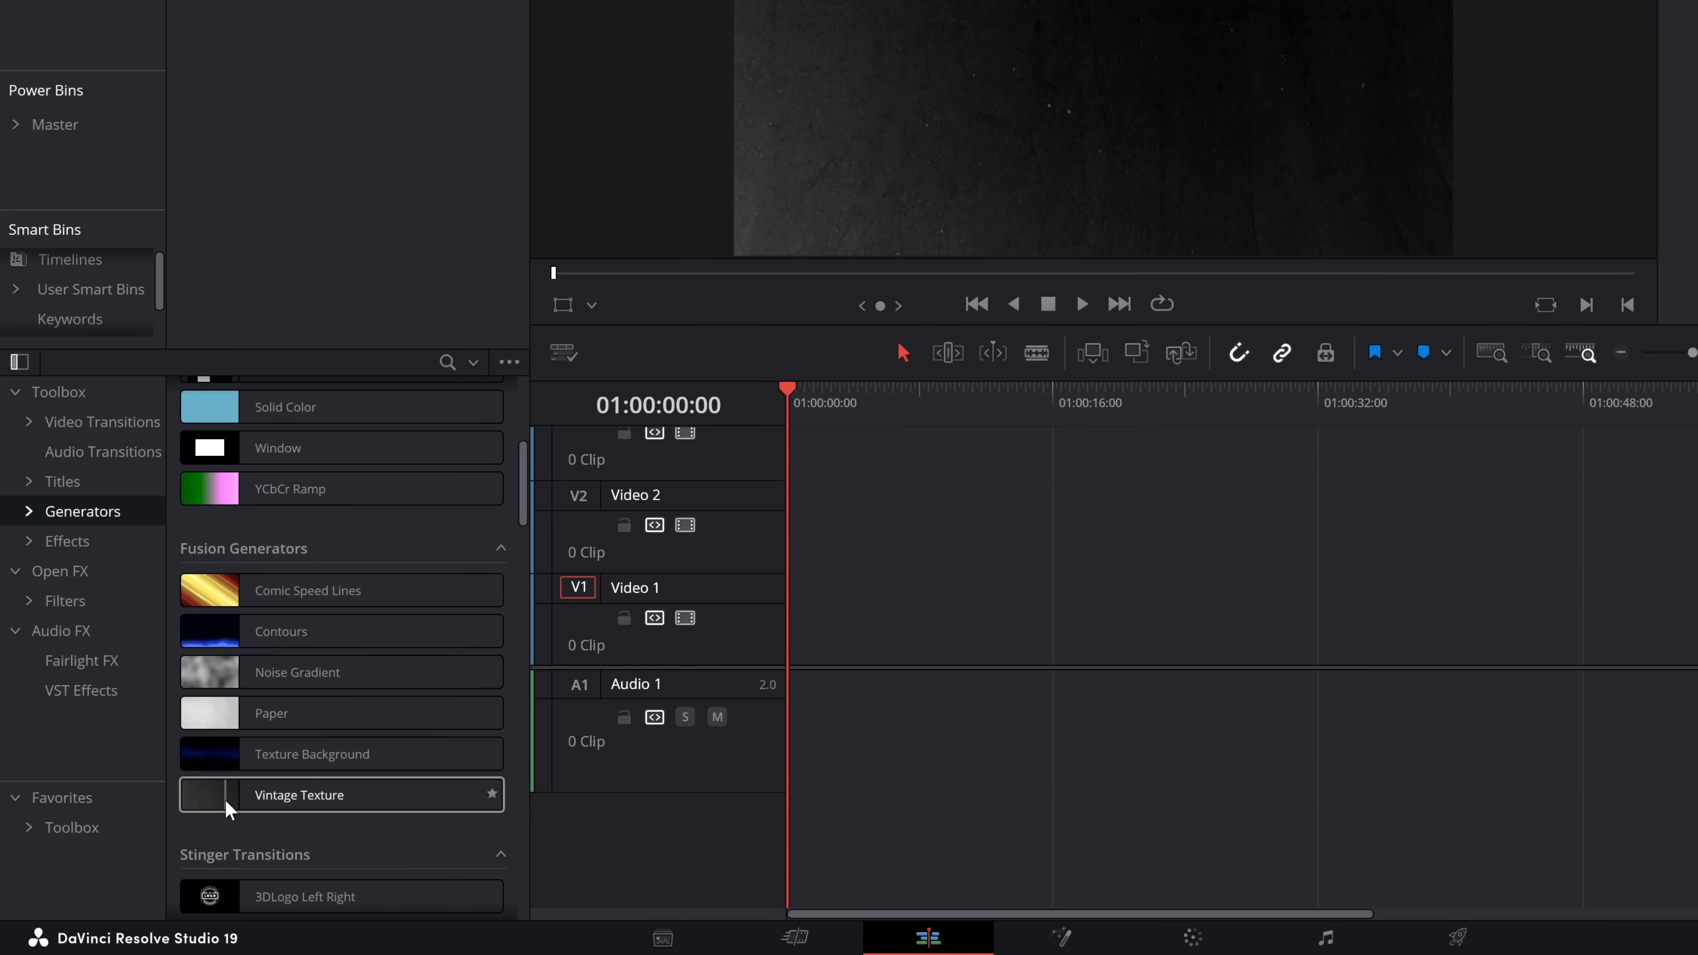
- Add the Vintage Texture generator at the start of Video 1, extend it to 28 seconds, and start playback
drag(235, 814, 809, 608)
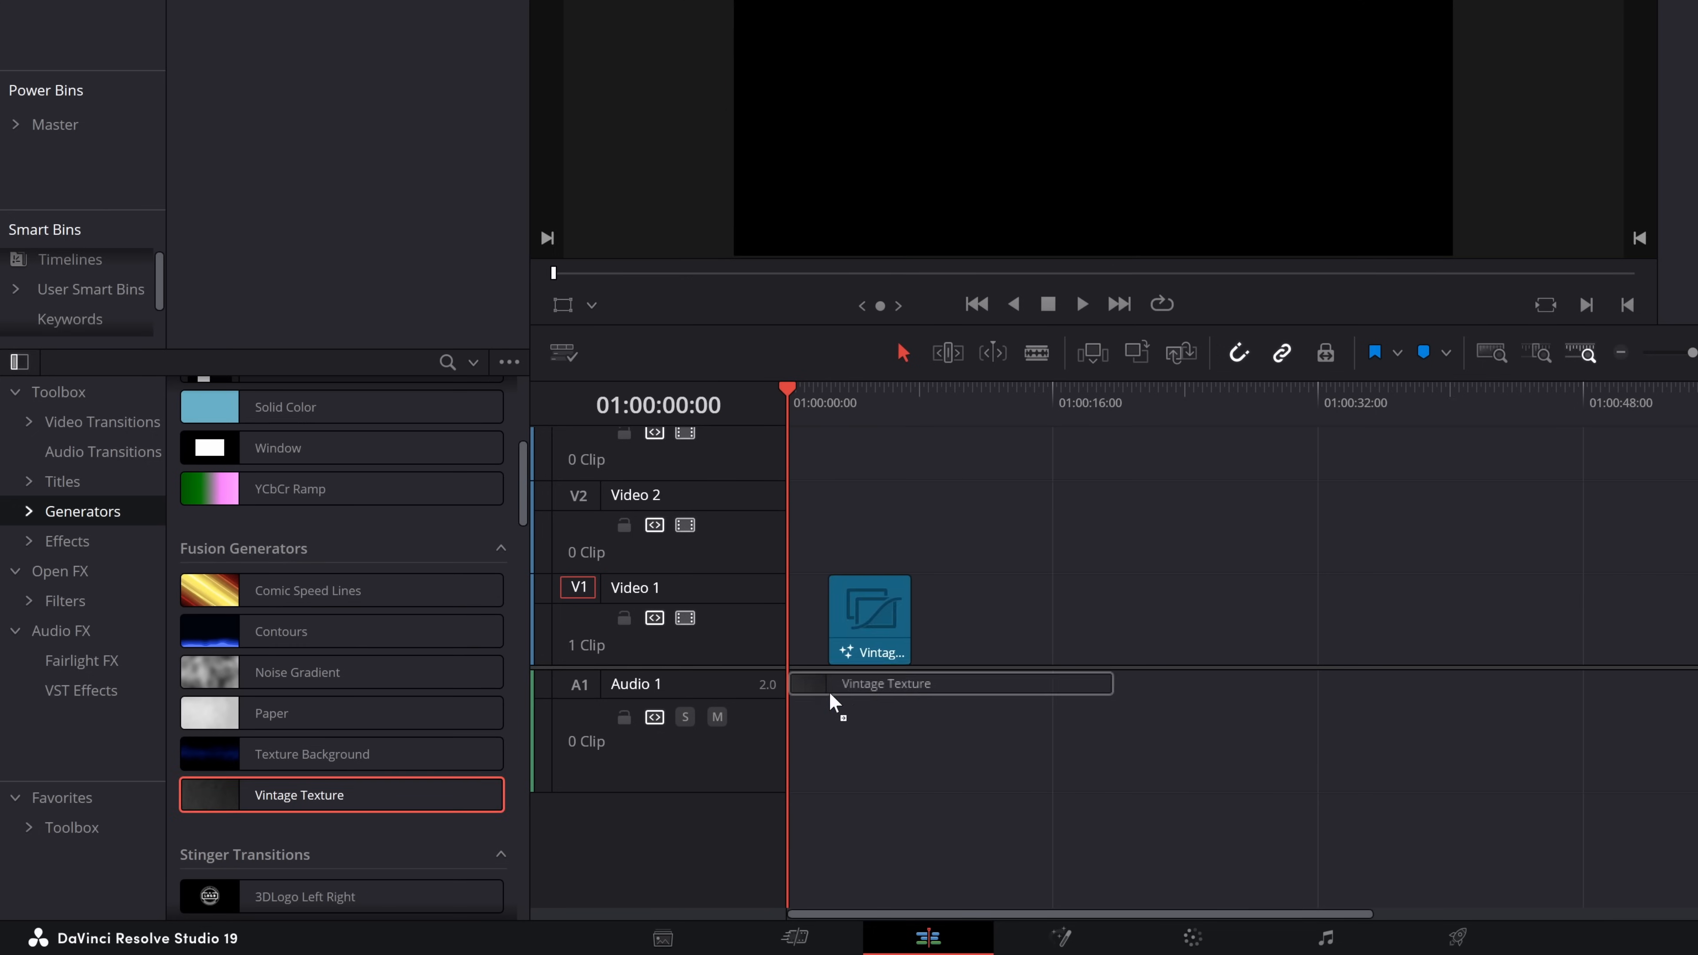
drag(680, 672, 992, 674)
mouse_move(750, 688)
mouse_down()
mouse_move(775, 654)
mouse_move(747, 675)
mouse_up()
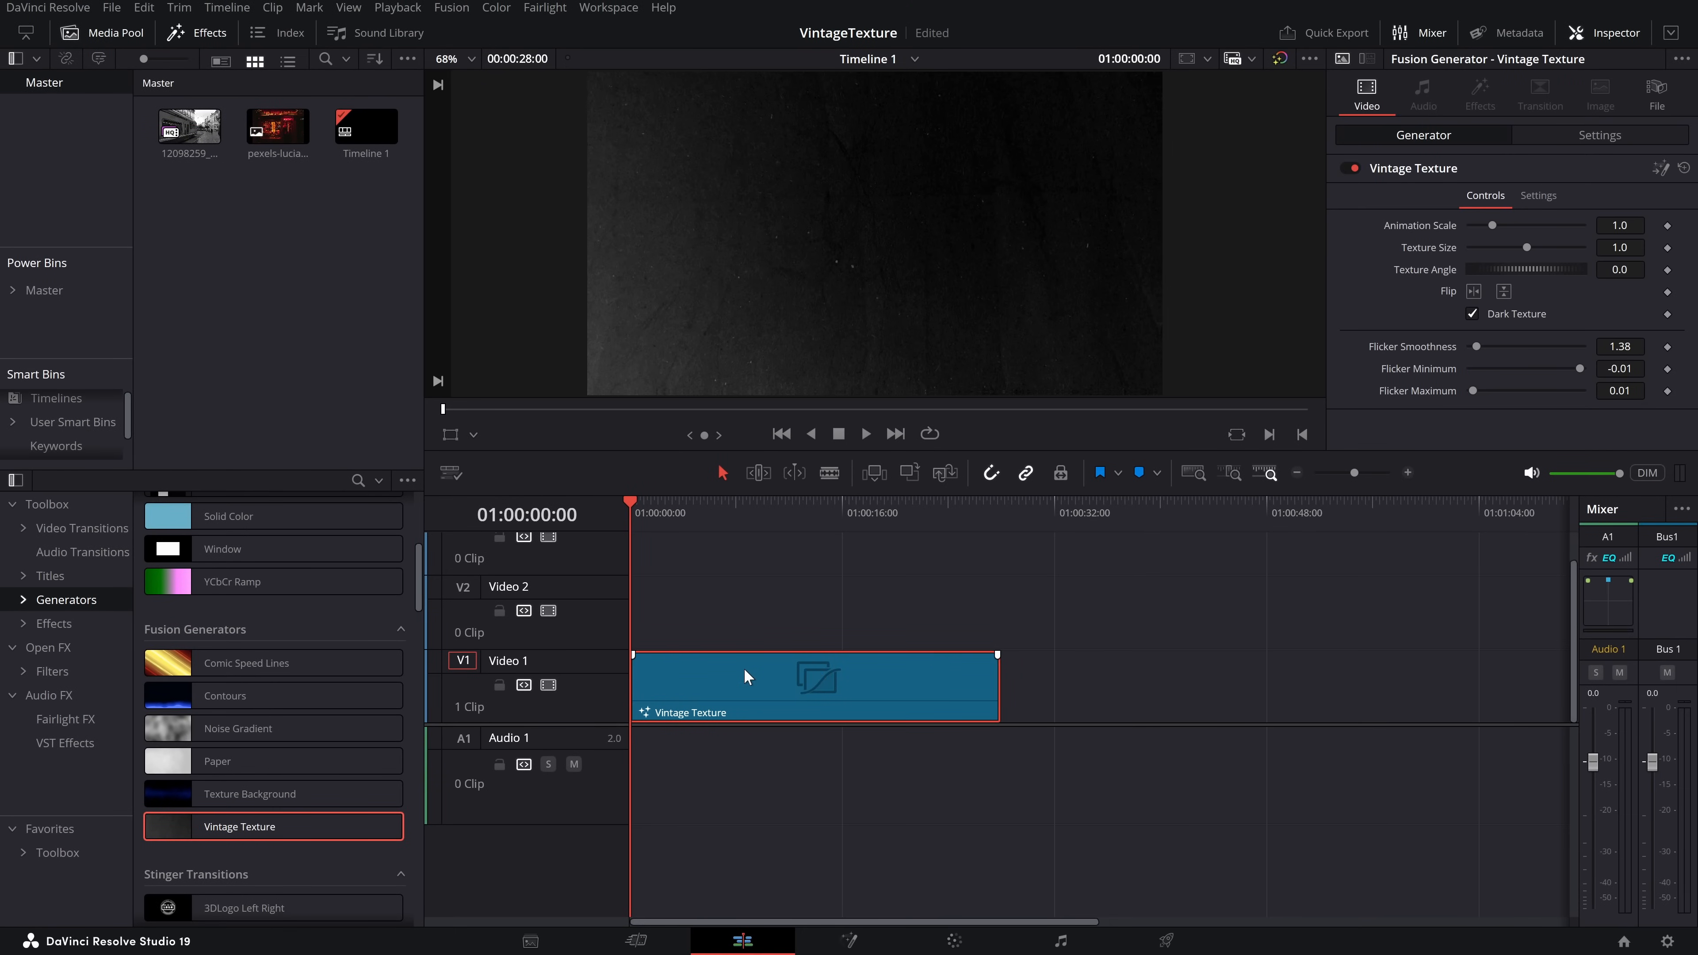
key(space)
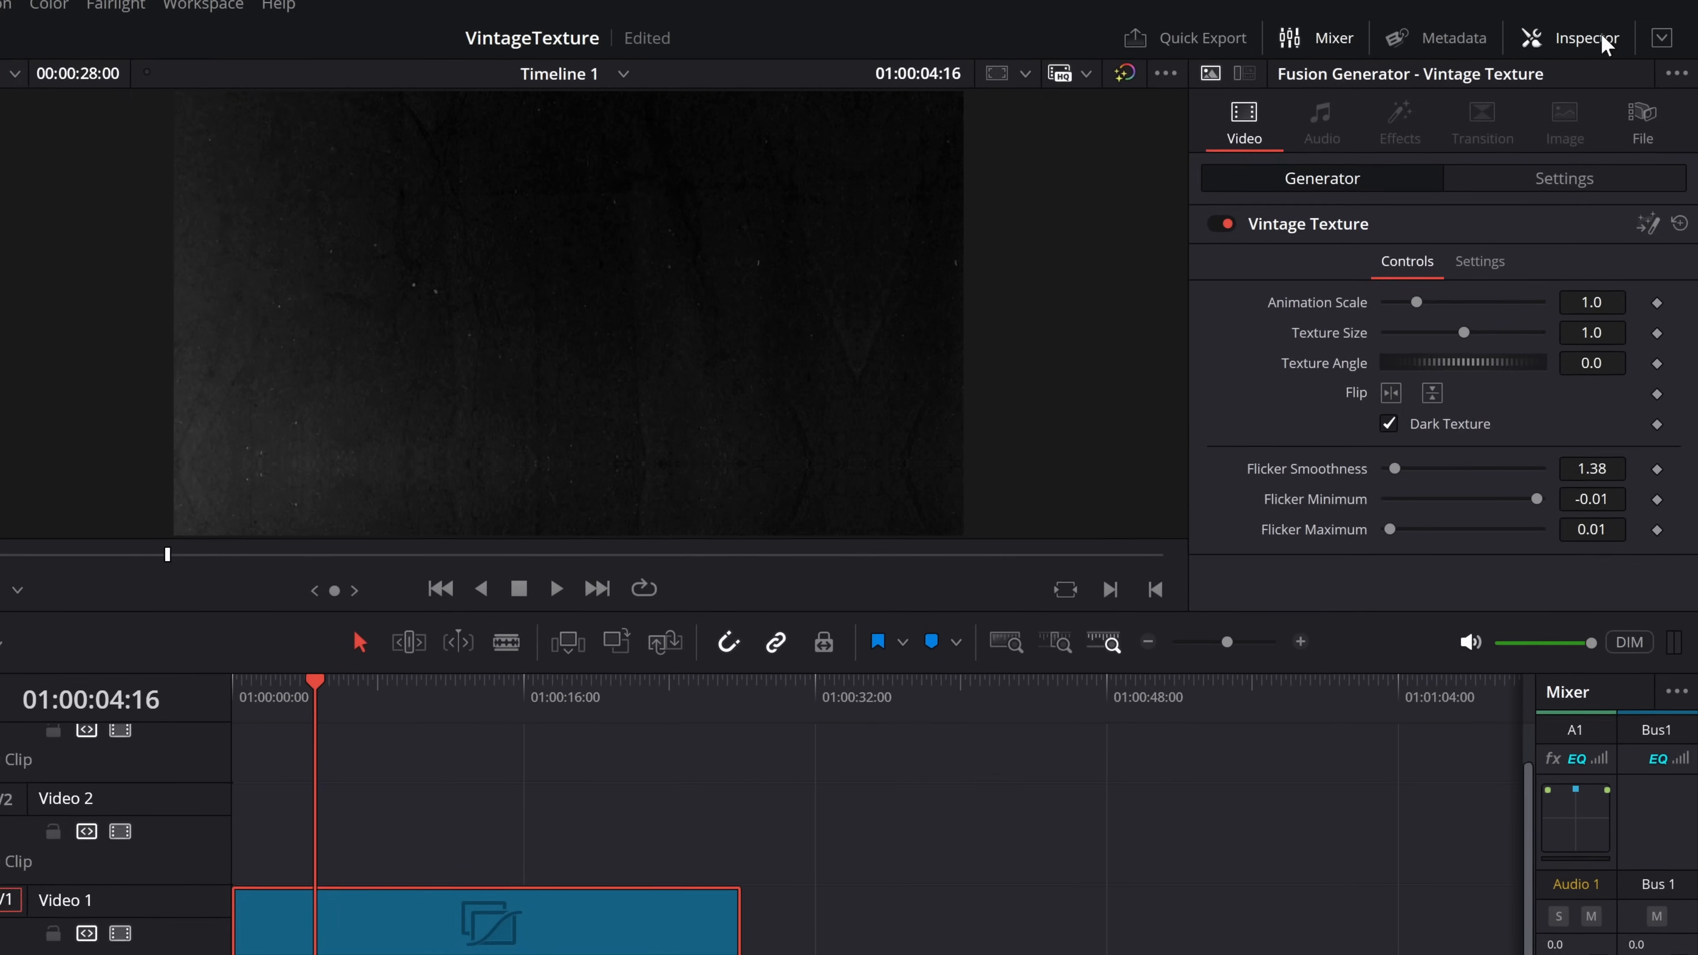
- Show the Vintage Texture controls in the Inspector and preview the texture's default animation
click(1615, 33)
click(1600, 37)
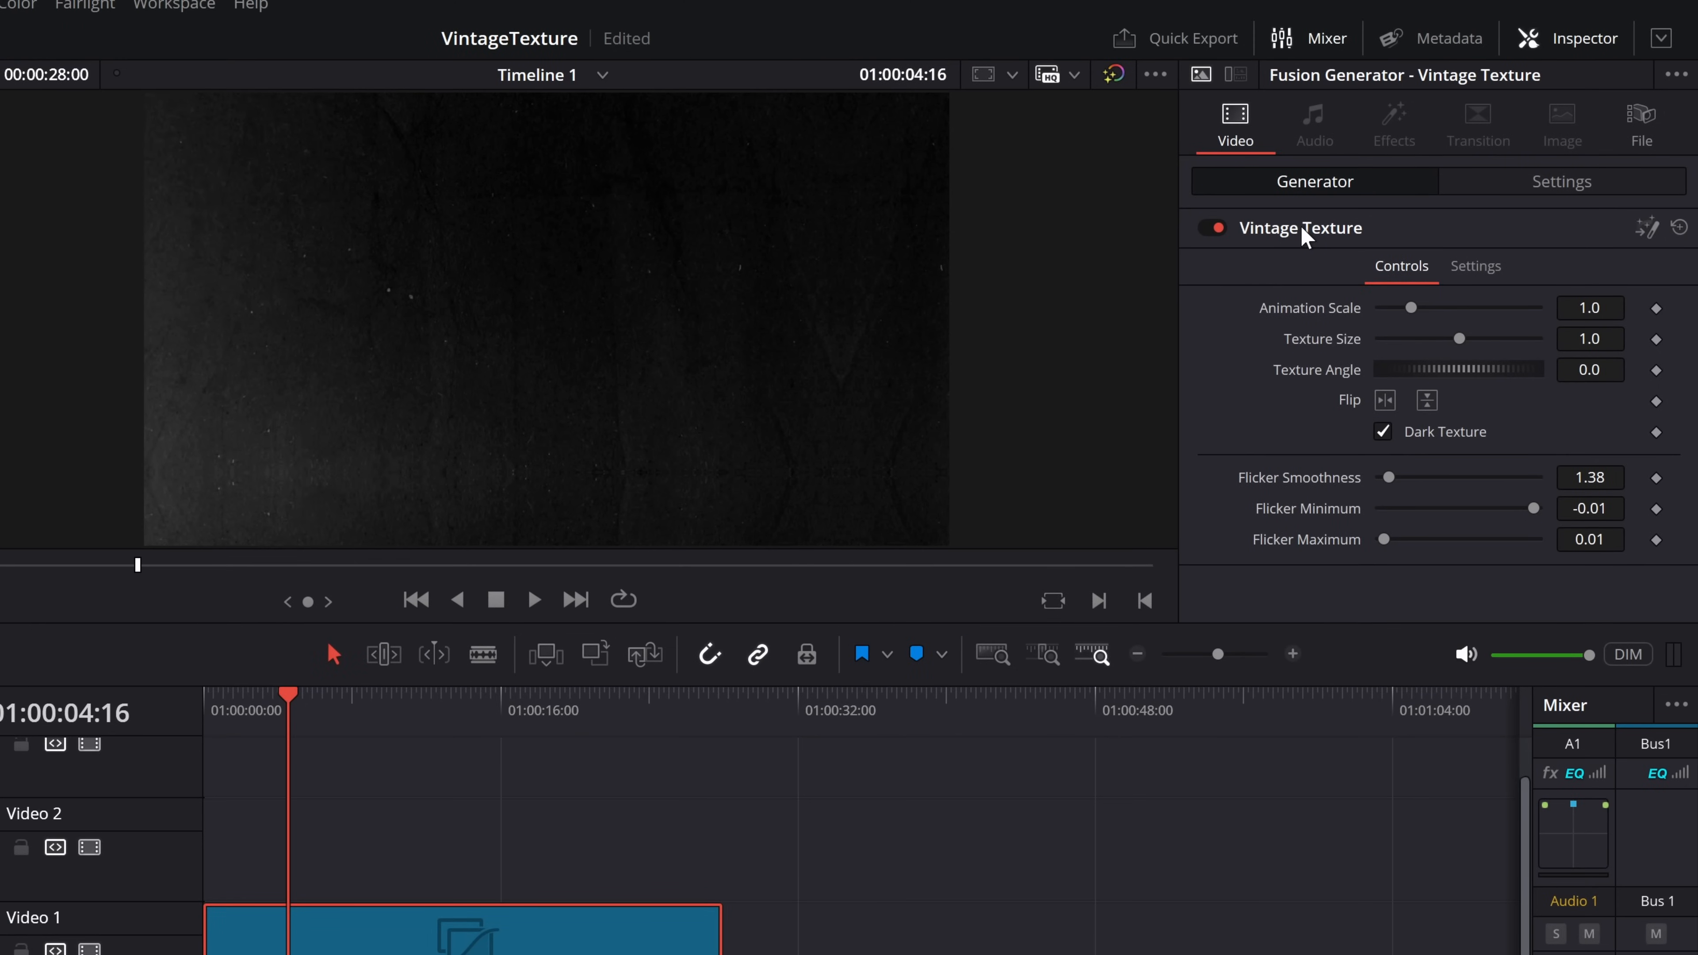
click(1270, 233)
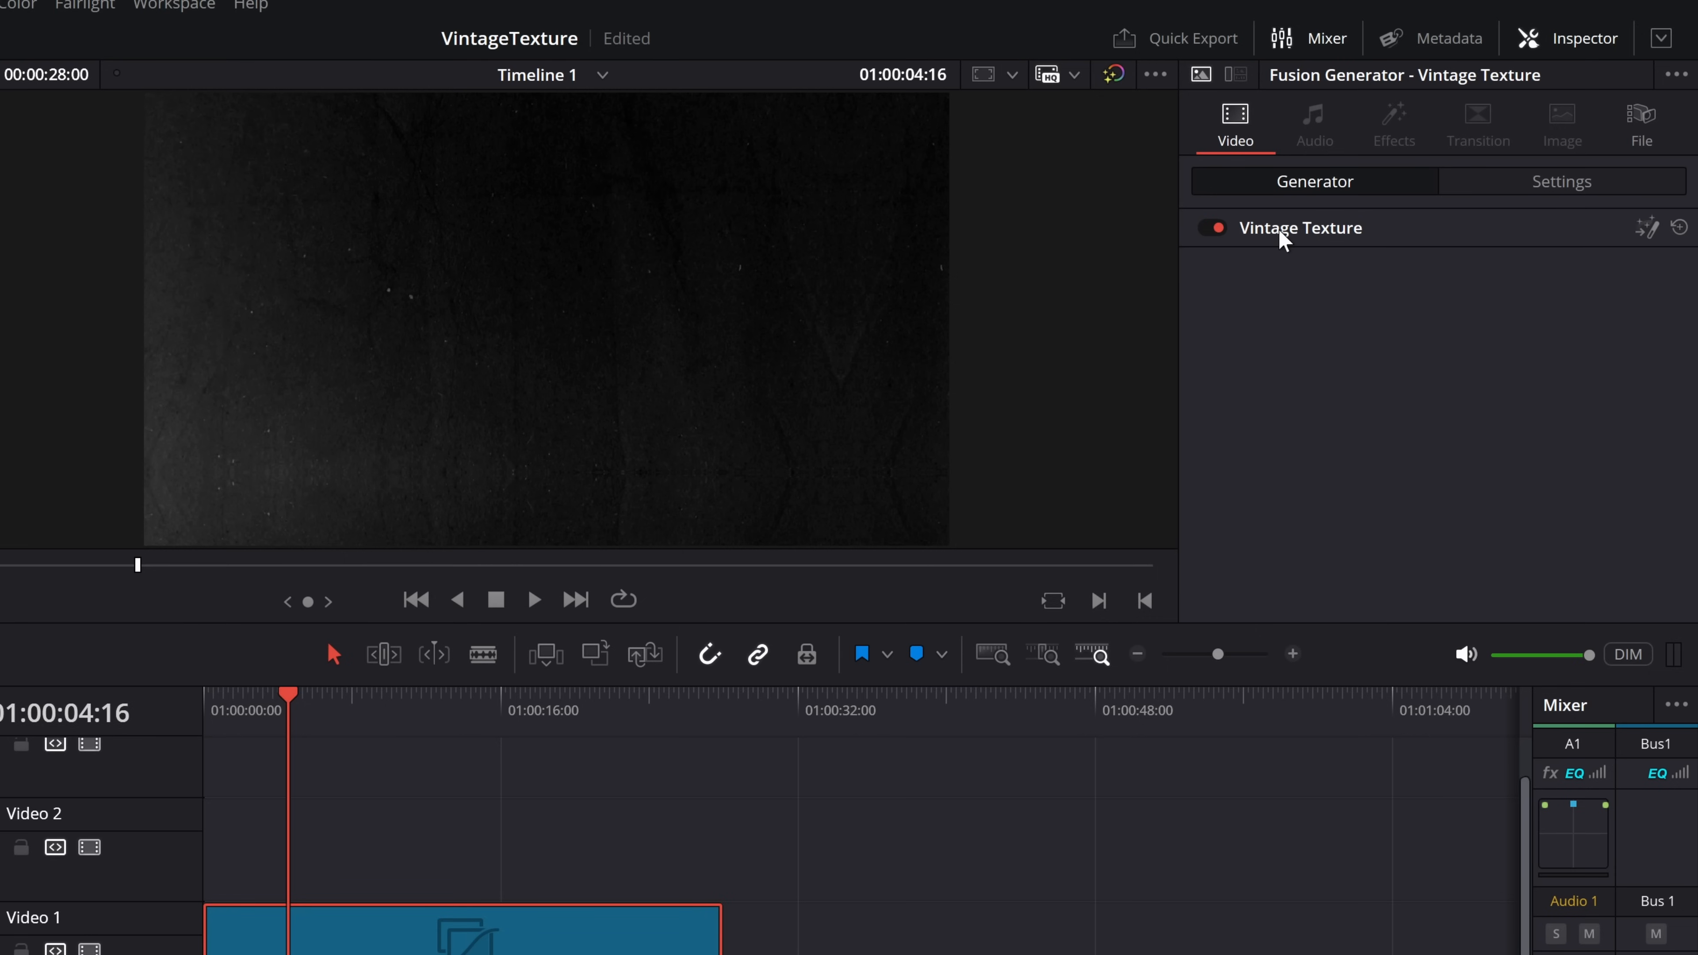
click(1282, 233)
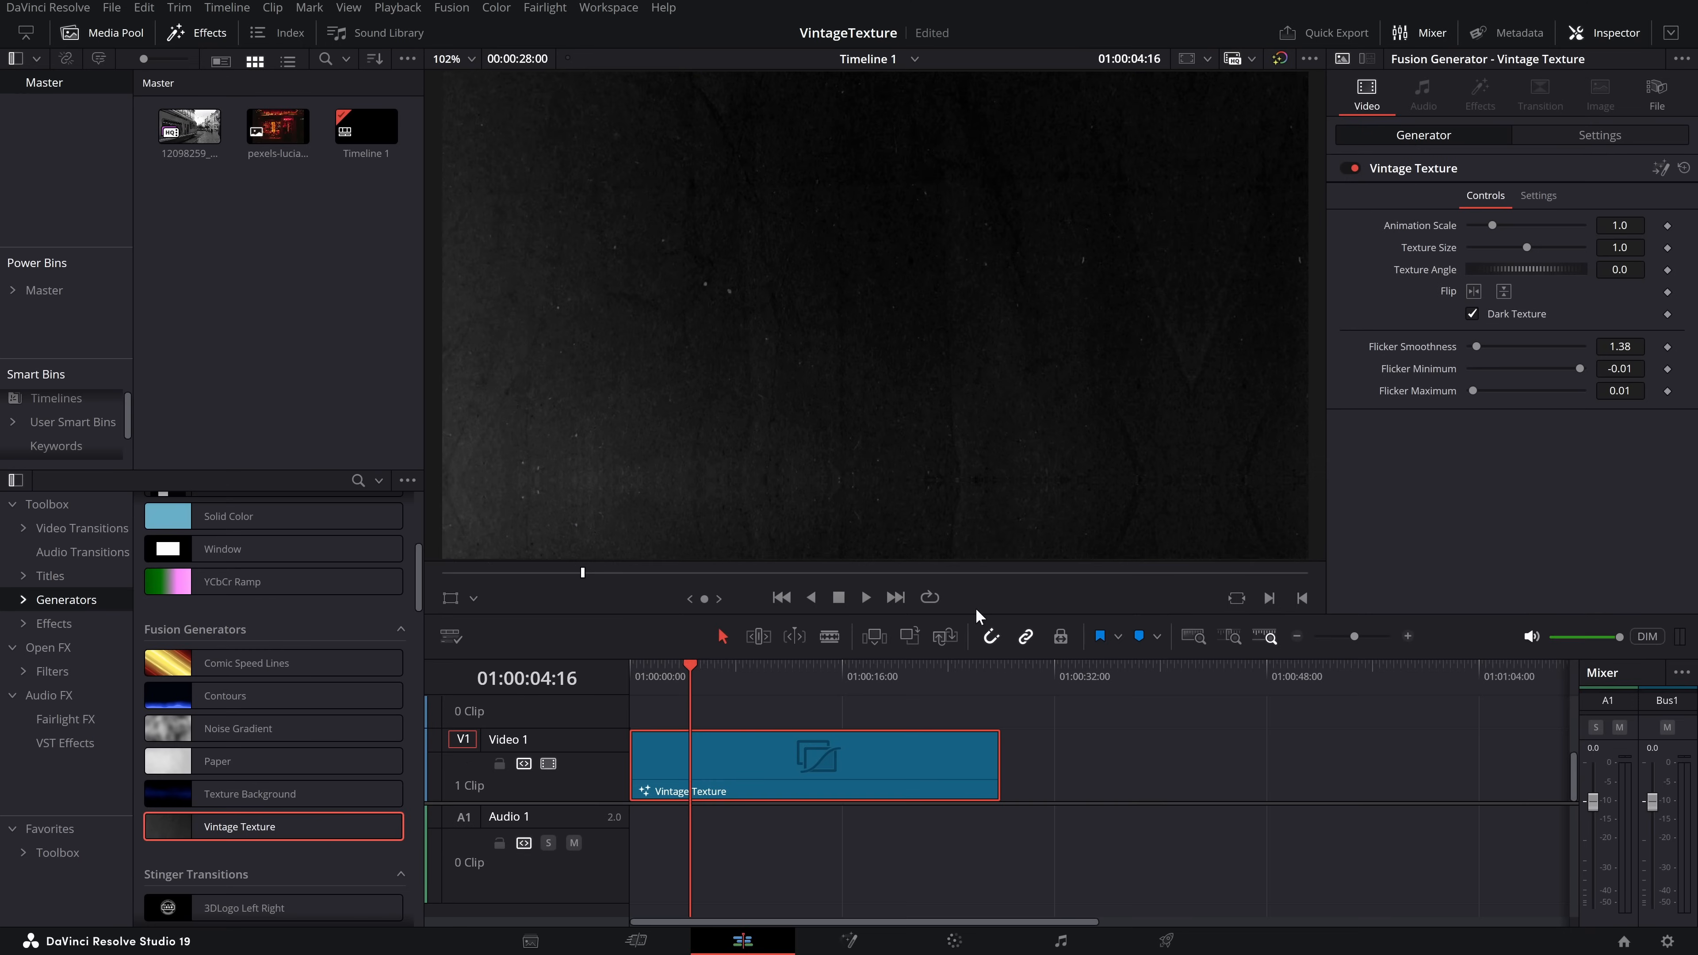
key(space)
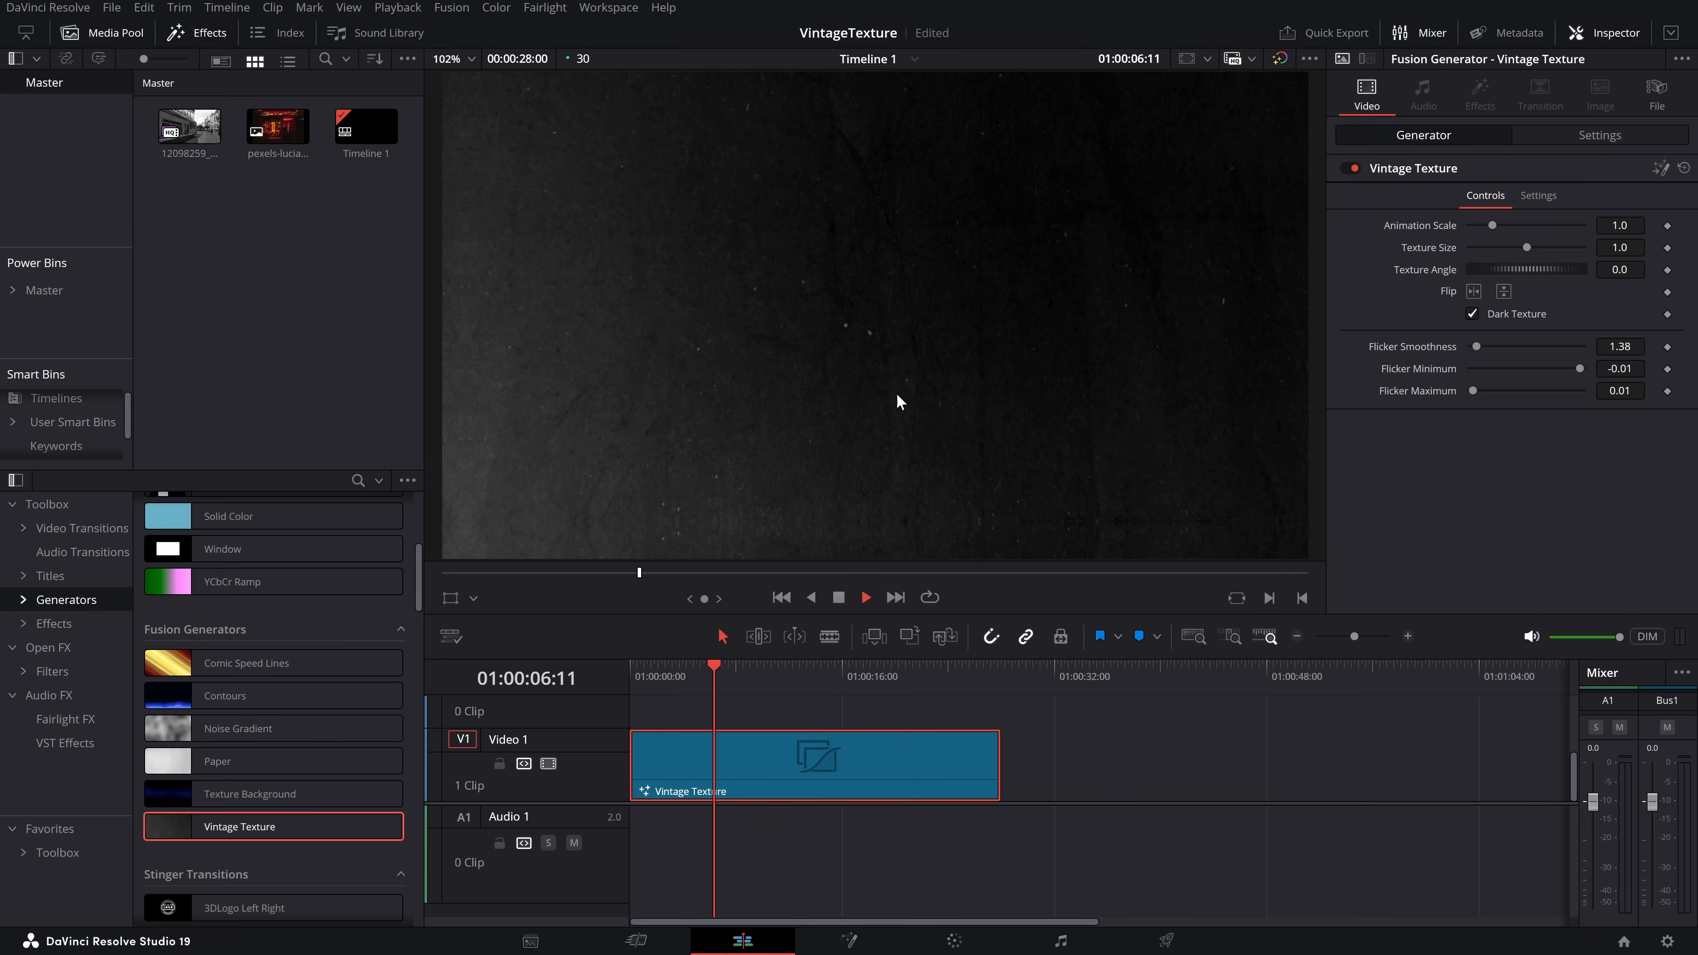
key(space)
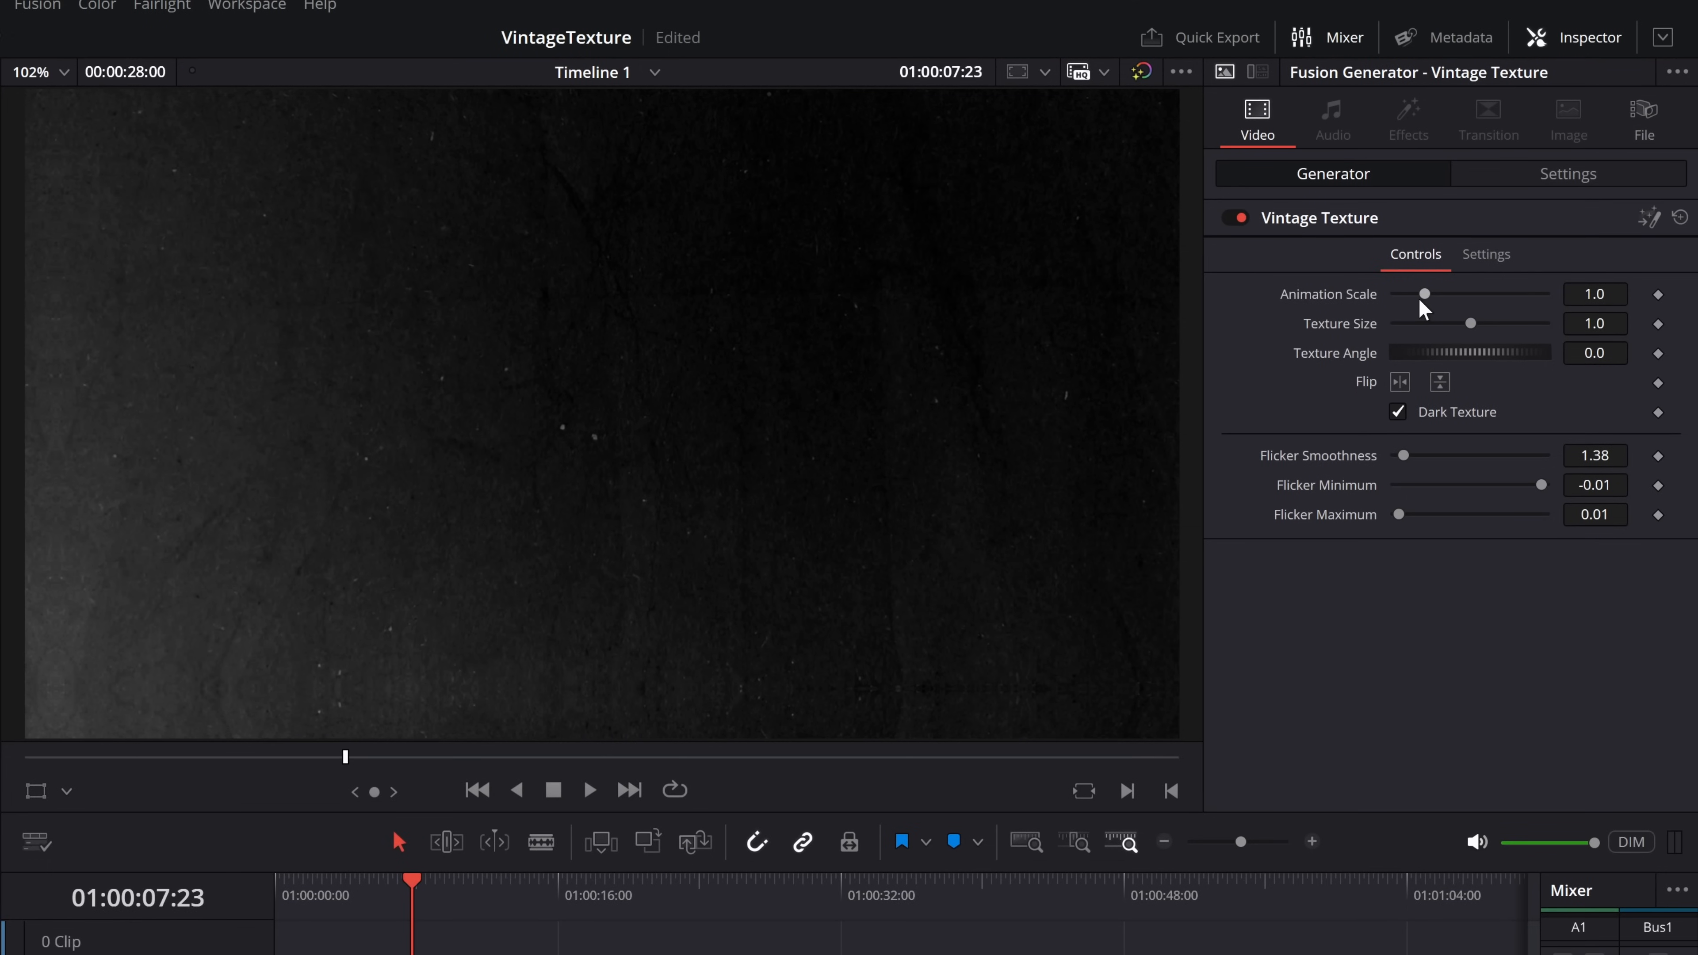
- Try an Animation Scale of 5.0 and a lower setting during playback, and reset it to the default
drag(1424, 294, 1567, 312)
key(space)
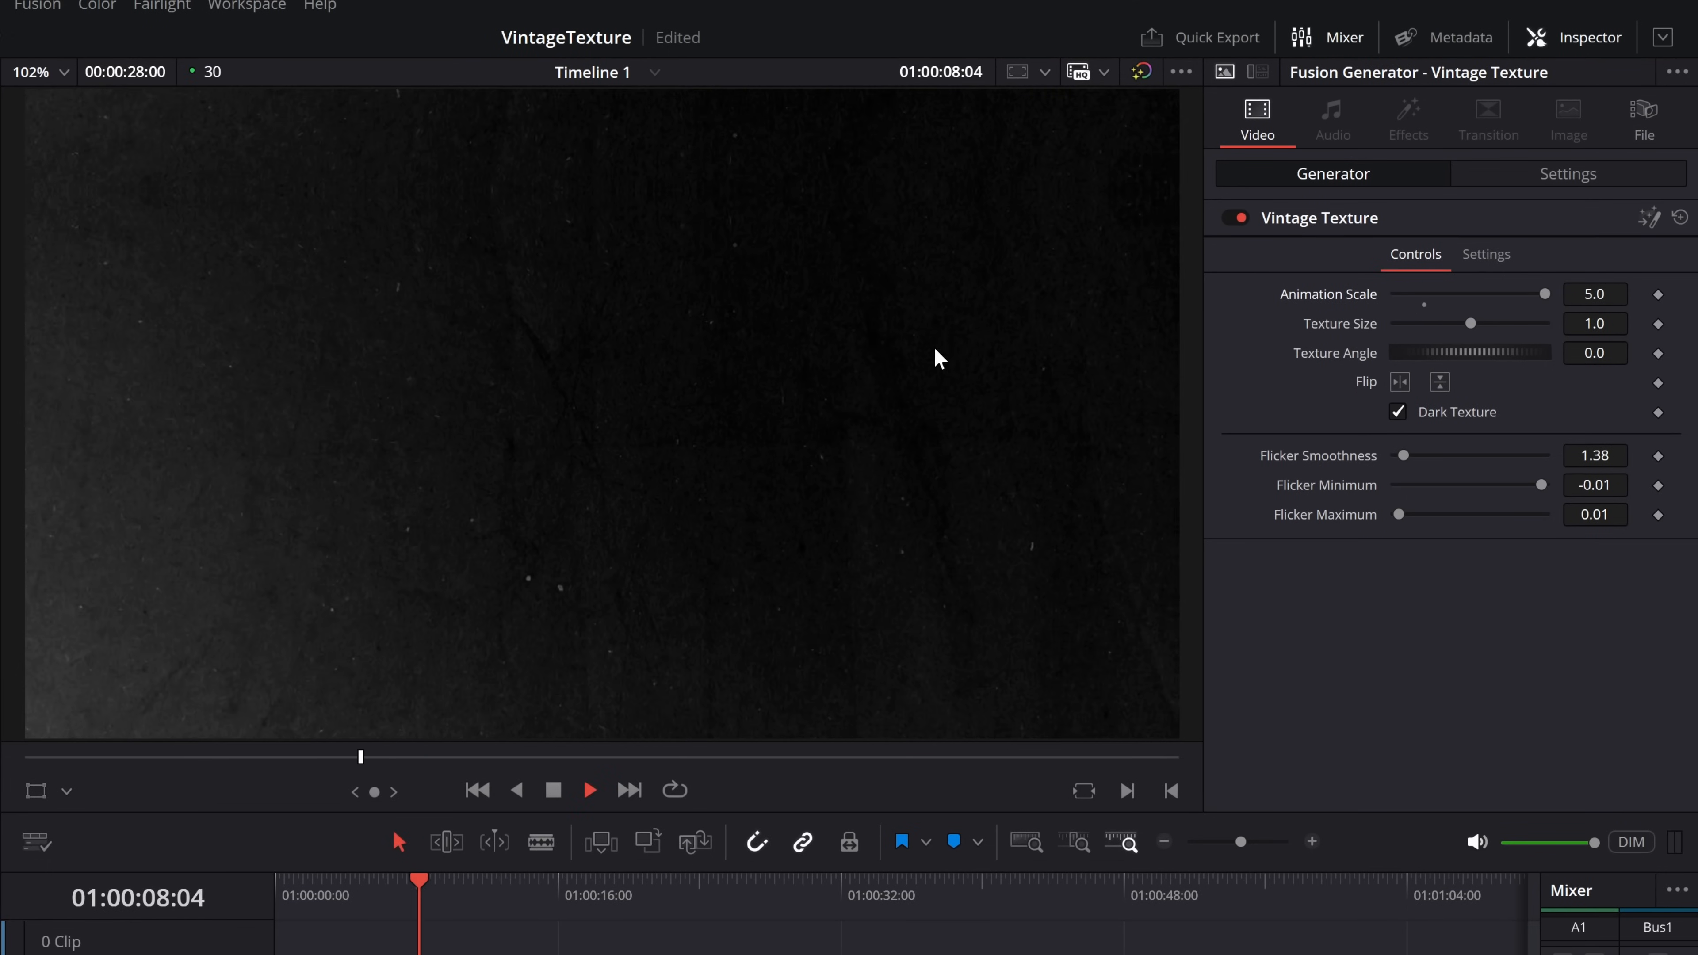
drag(1544, 295, 1479, 300)
key(space)
double_click(1359, 295)
- Try Texture Size at 0.75 and 4.11 and a rotated Texture Angle, and reset both to their defaults
drag(1473, 323, 1377, 328)
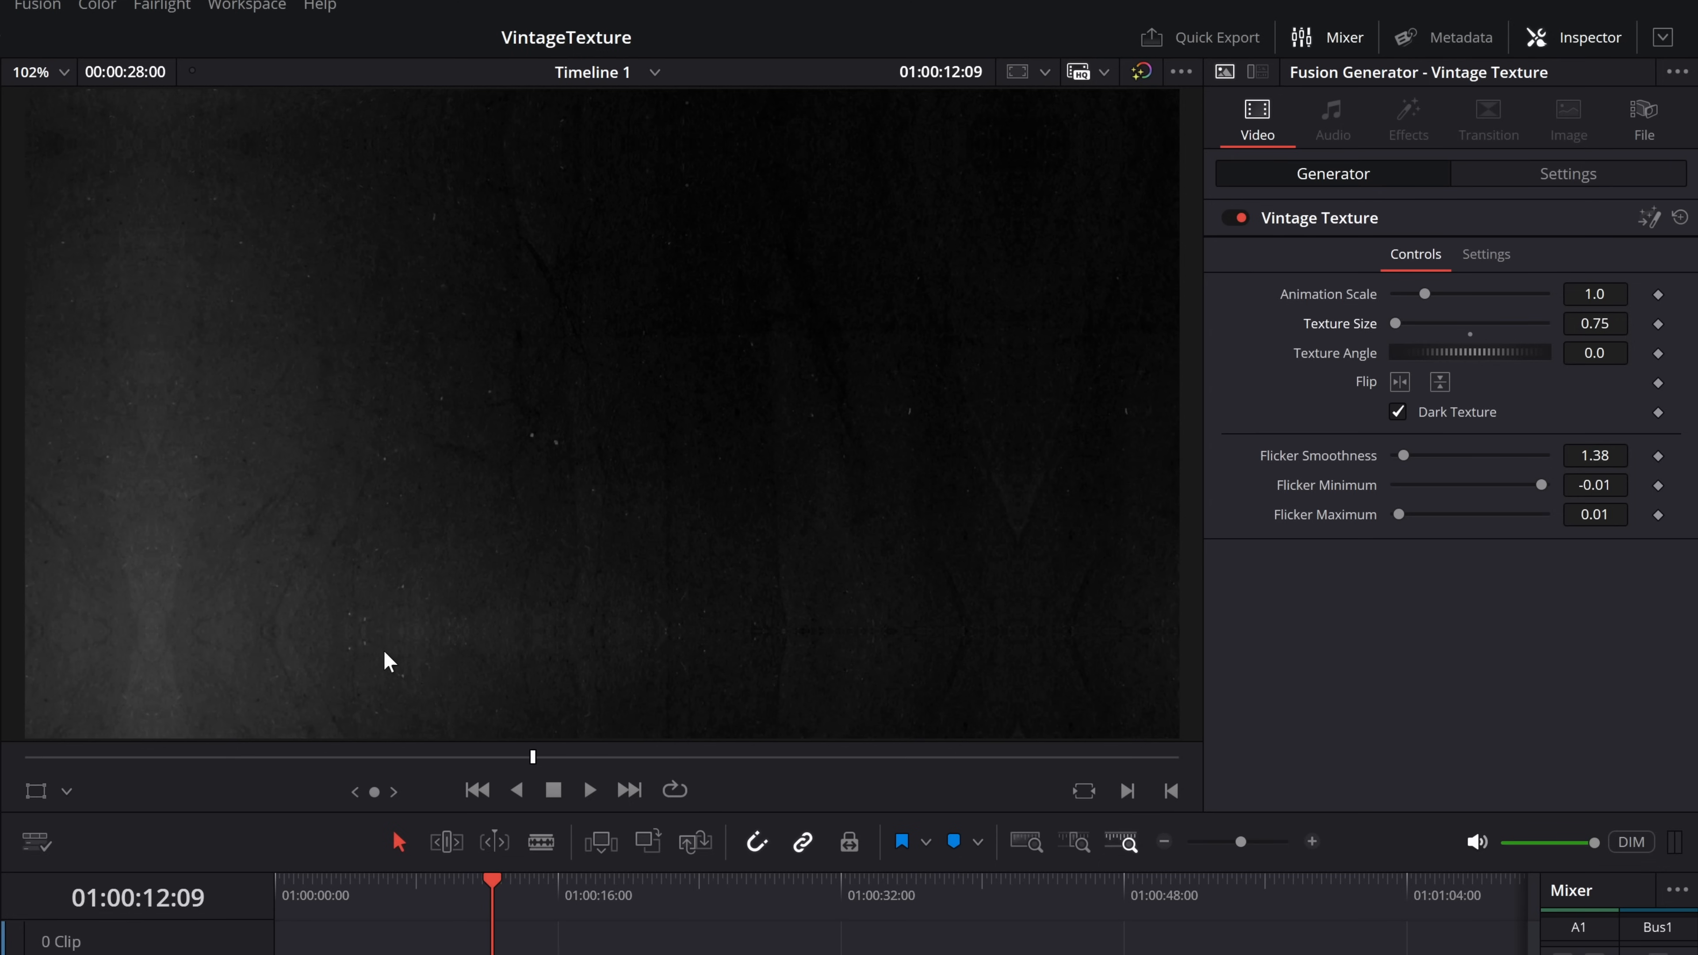
drag(1396, 324, 1528, 325)
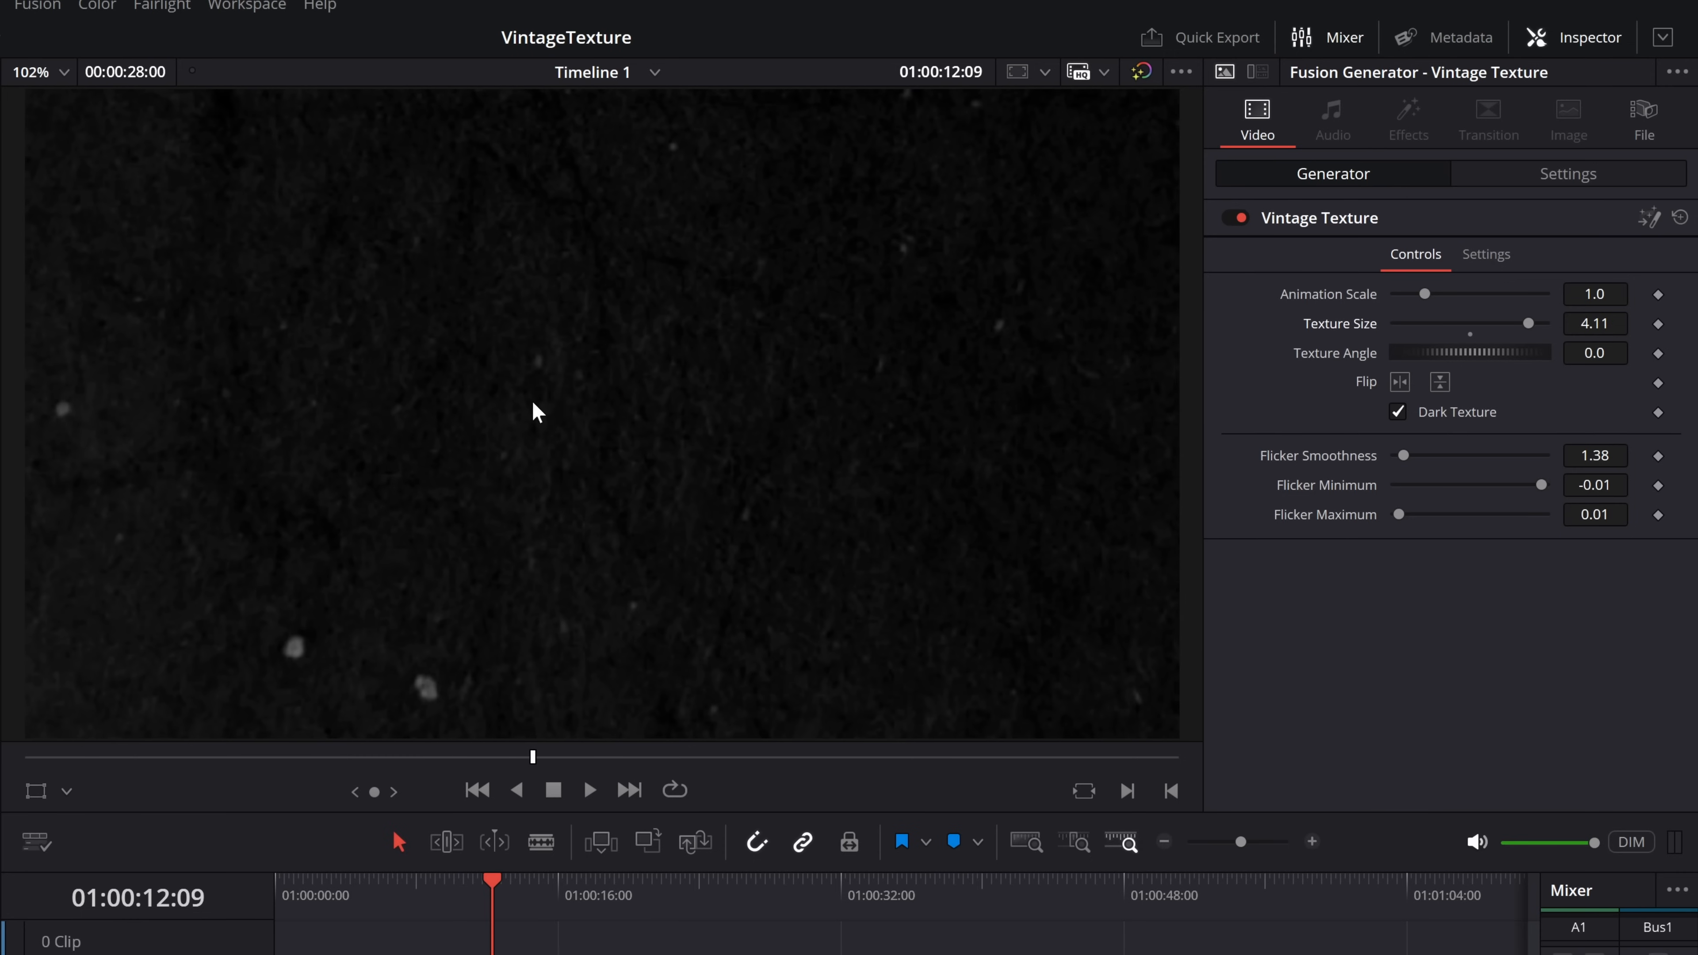
double_click(1344, 329)
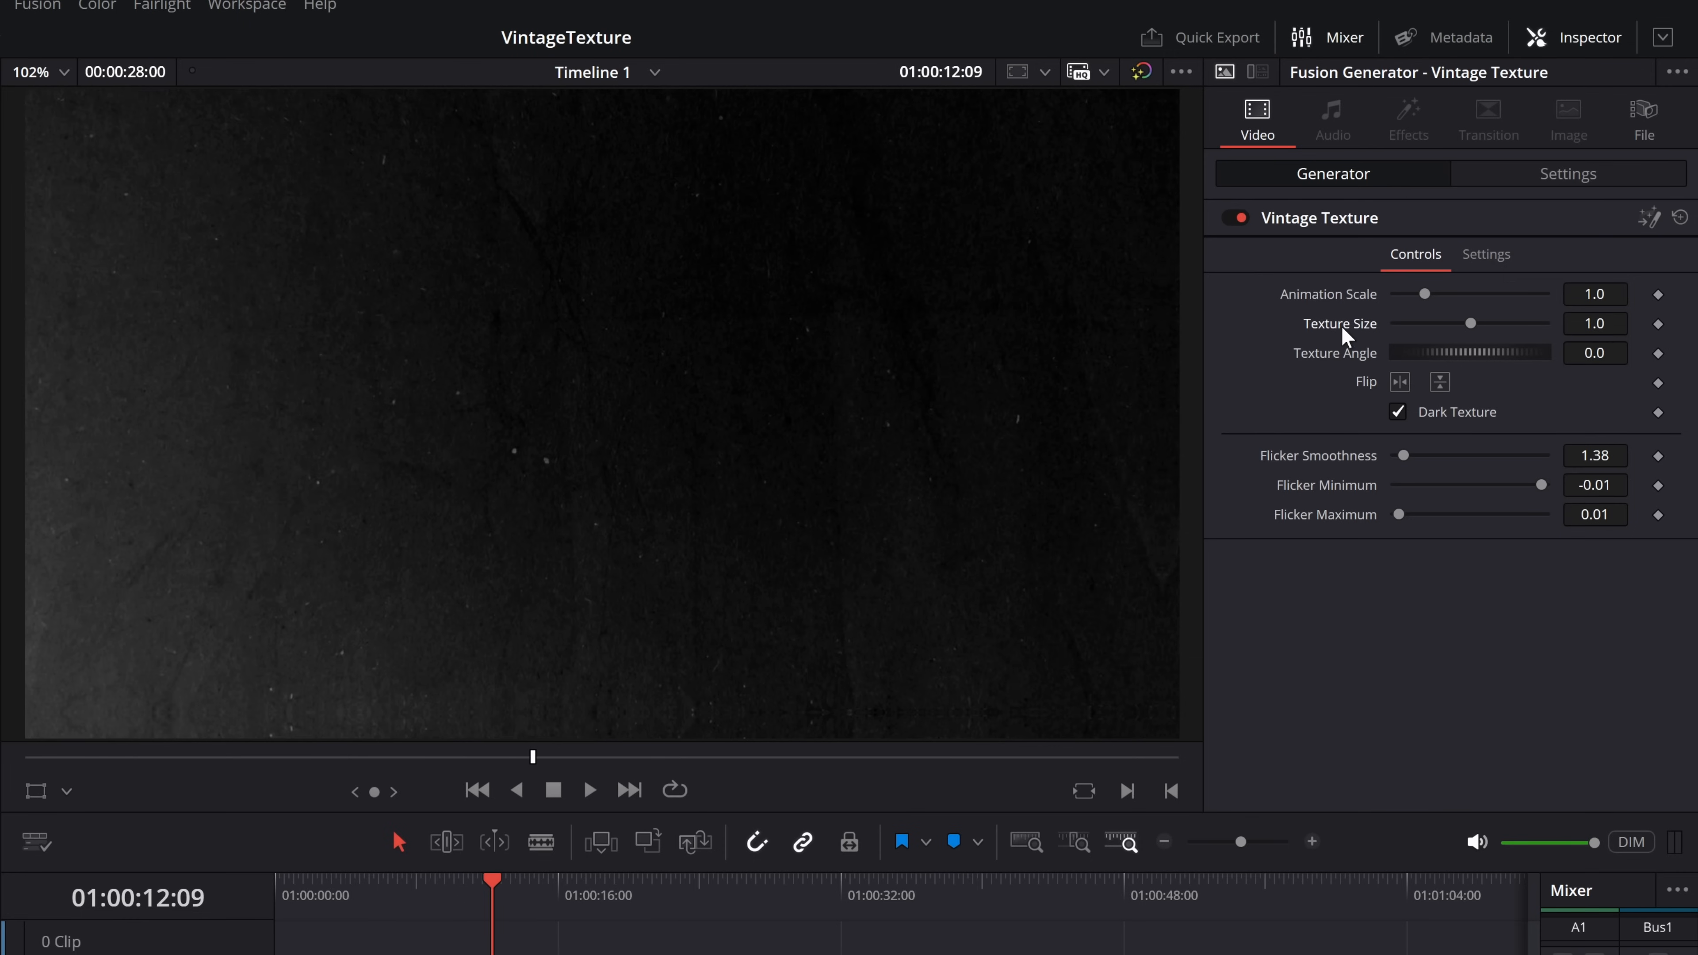
drag(1437, 362, 1337, 361)
double_click(1322, 359)
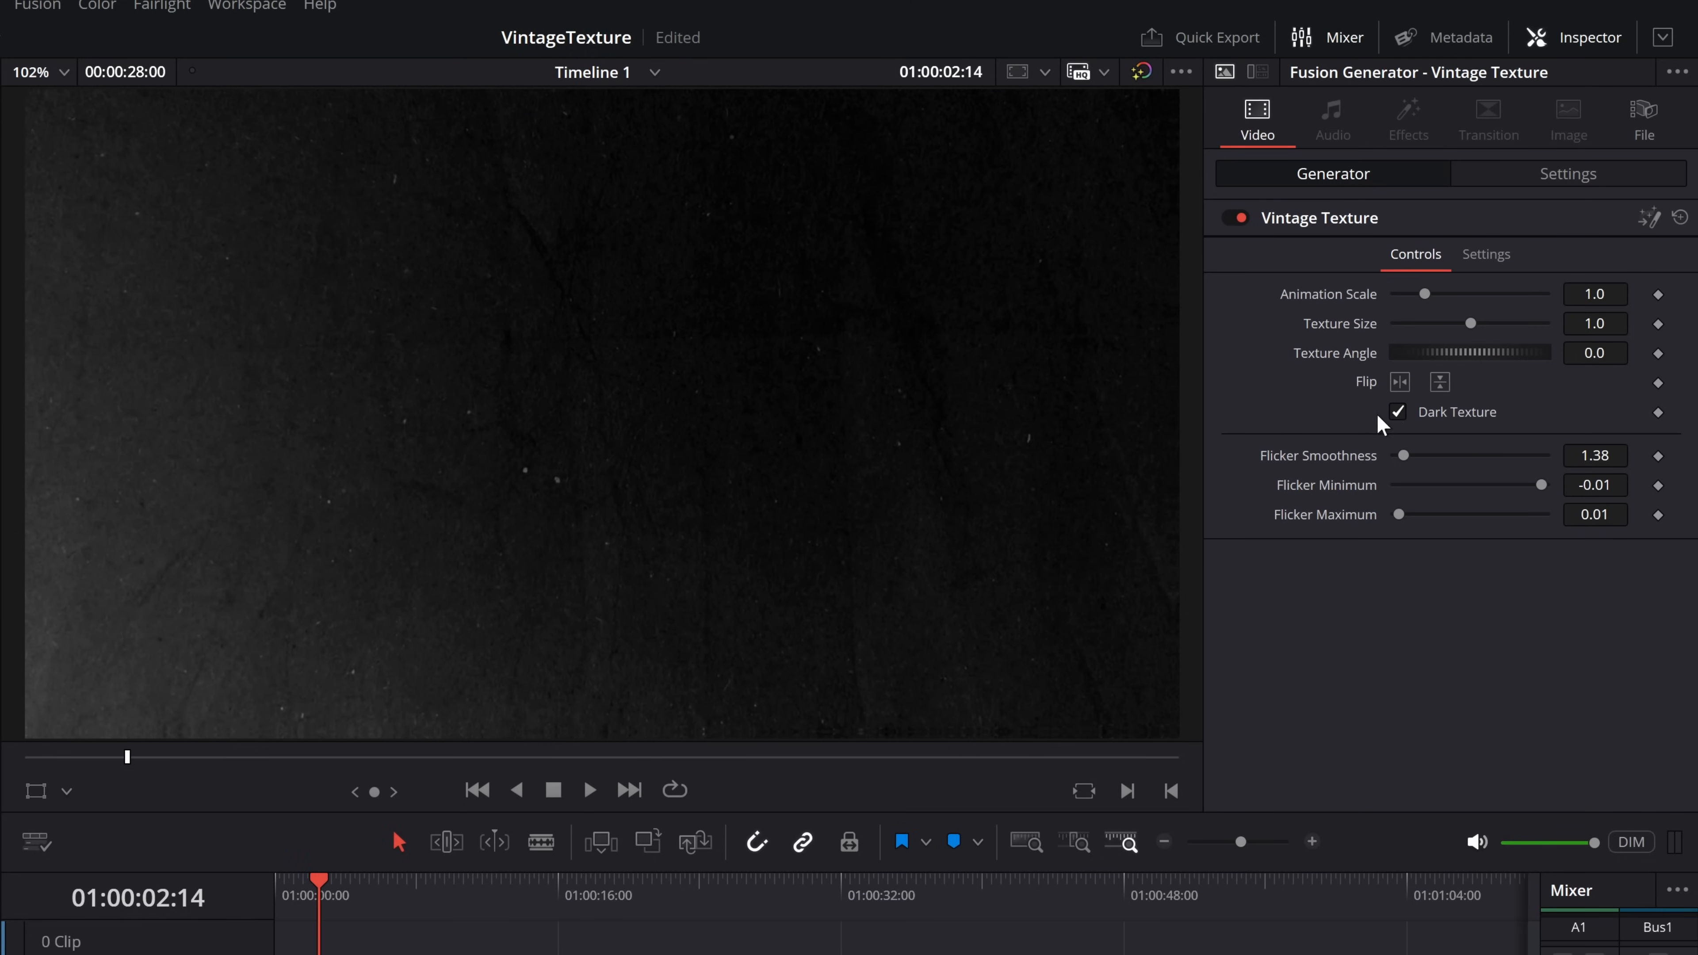
- Turn off Dark Texture to preview the light version in playback, and turn it back on
click(1400, 411)
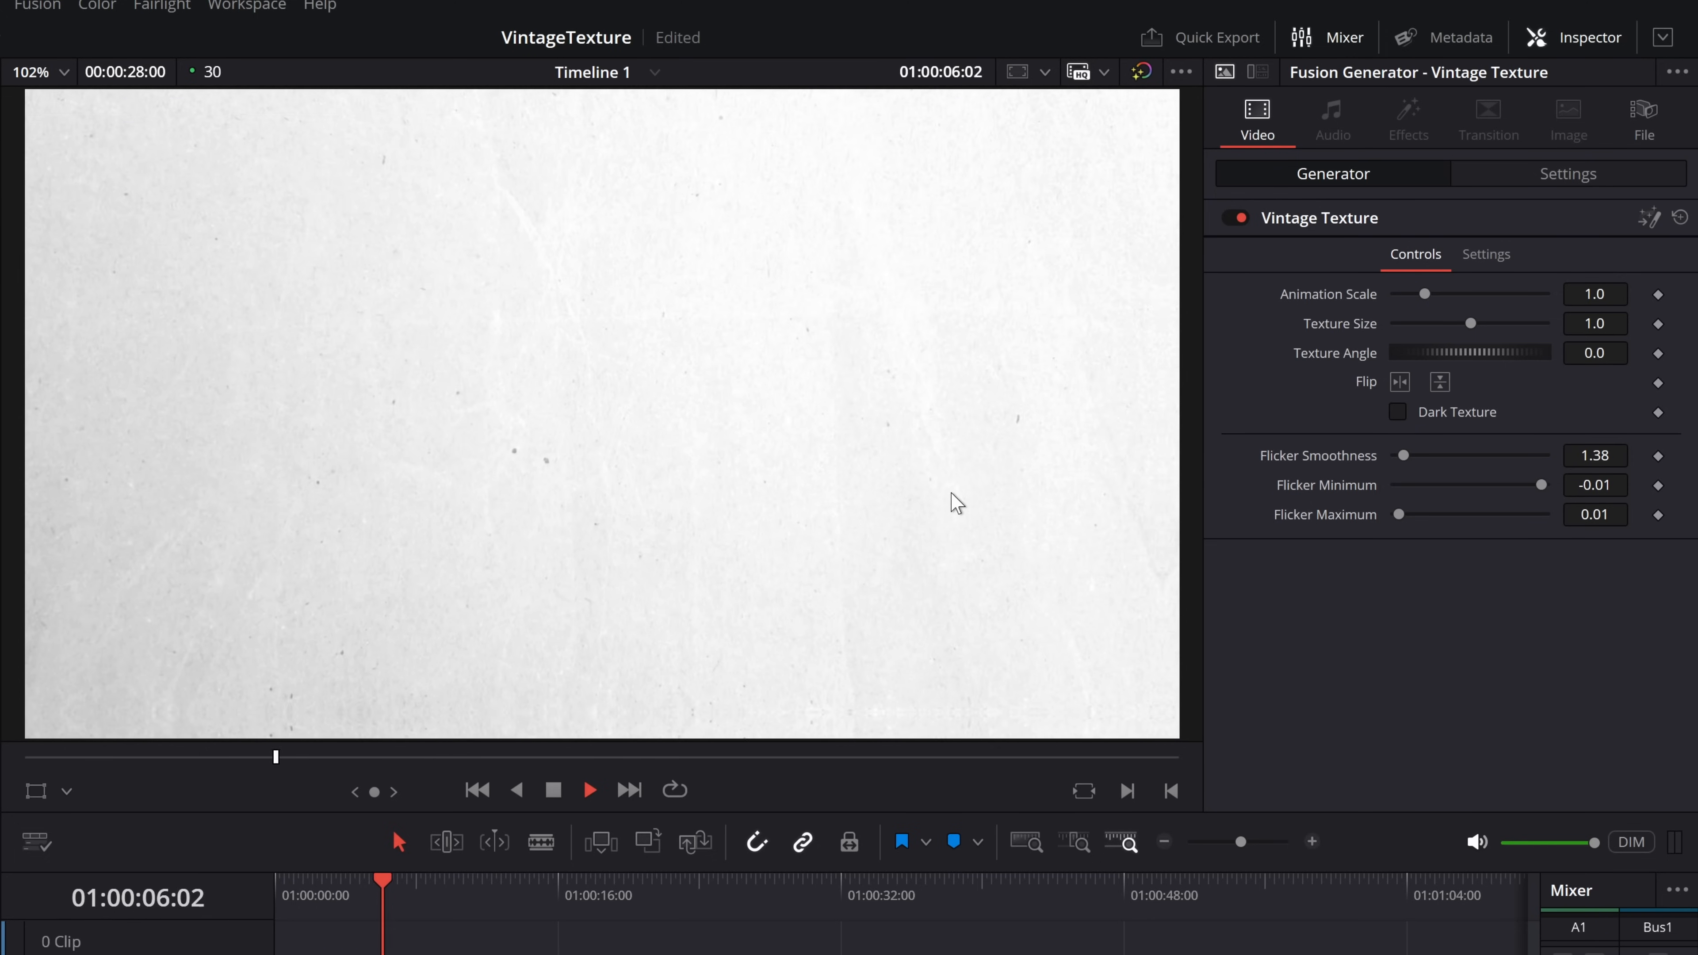
key(space)
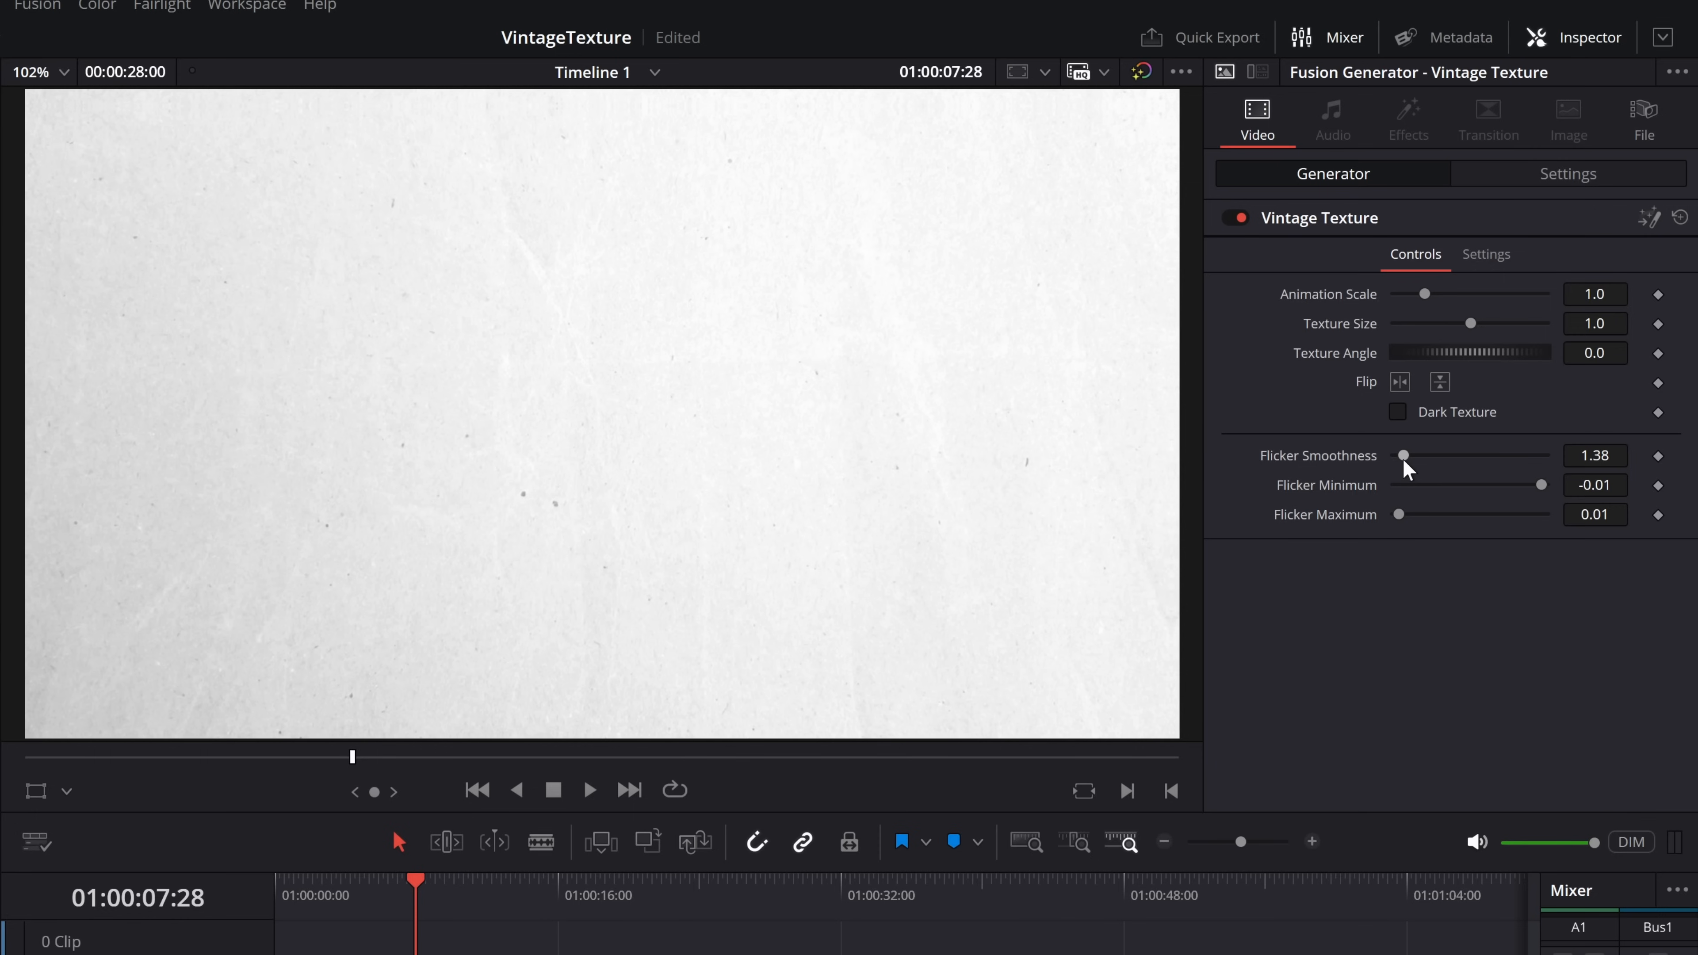
click(1398, 411)
- Preview a stronger flicker with Flicker Smoothness at 25.0, Flicker Minimum at -0.3268 and Flicker Maximum at 0.4961
key(space)
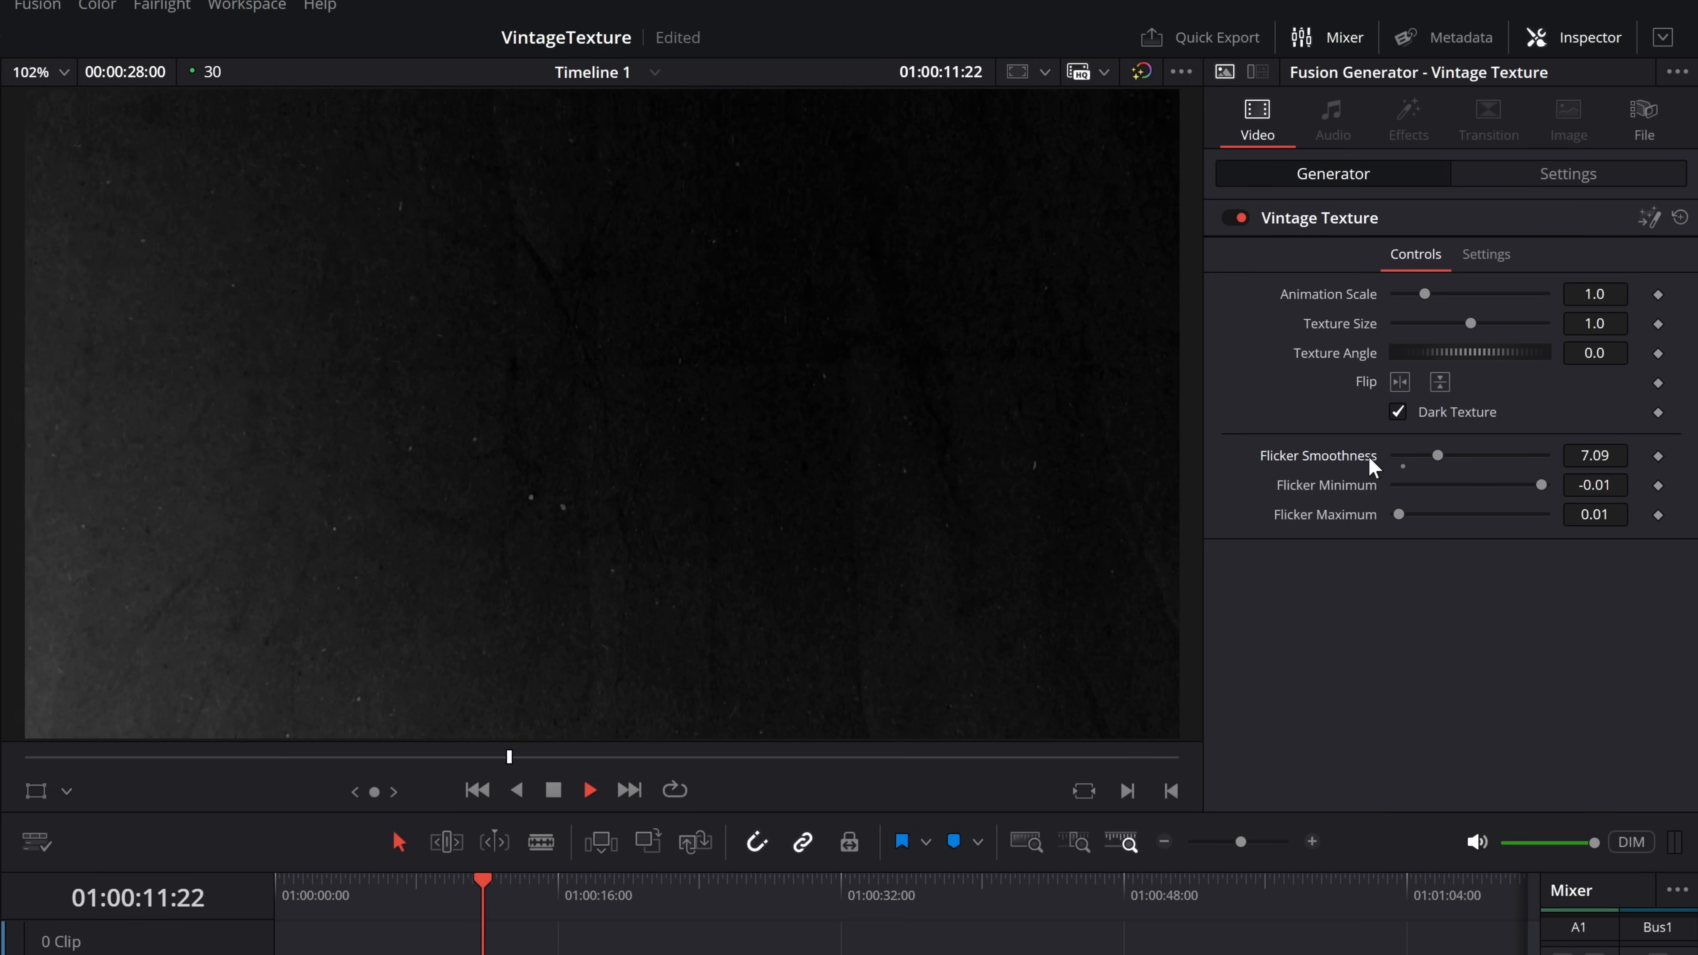
drag(1543, 488, 1615, 491)
drag(1400, 515, 1449, 486)
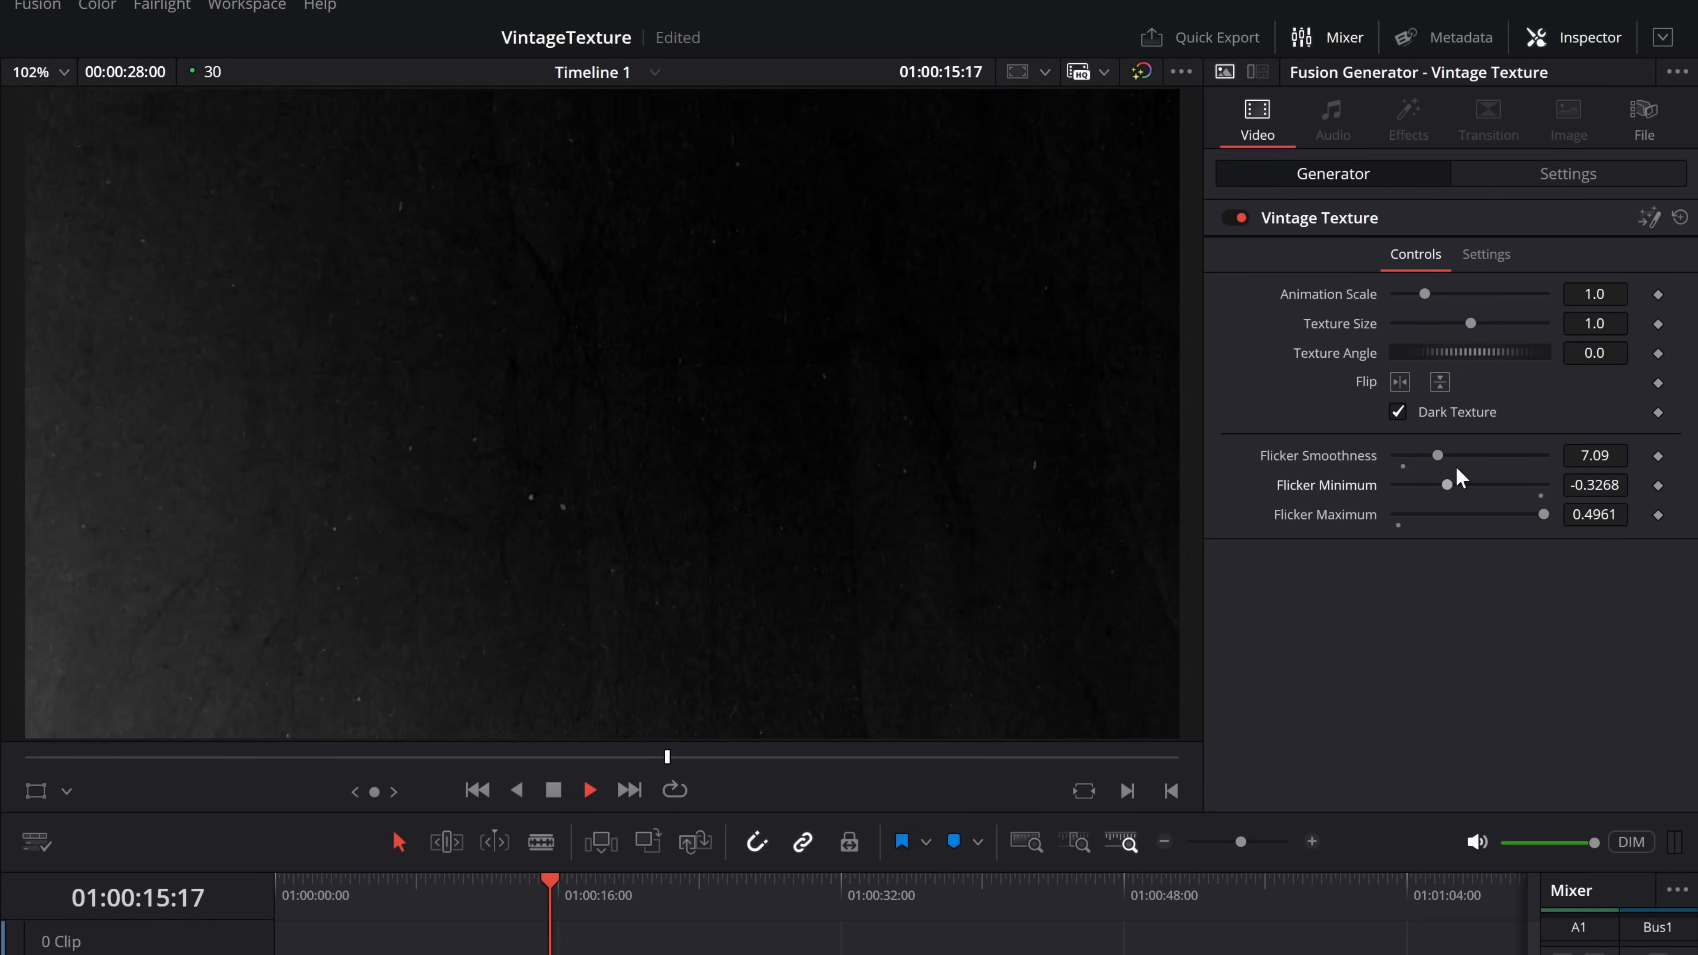
drag(1438, 457, 1532, 460)
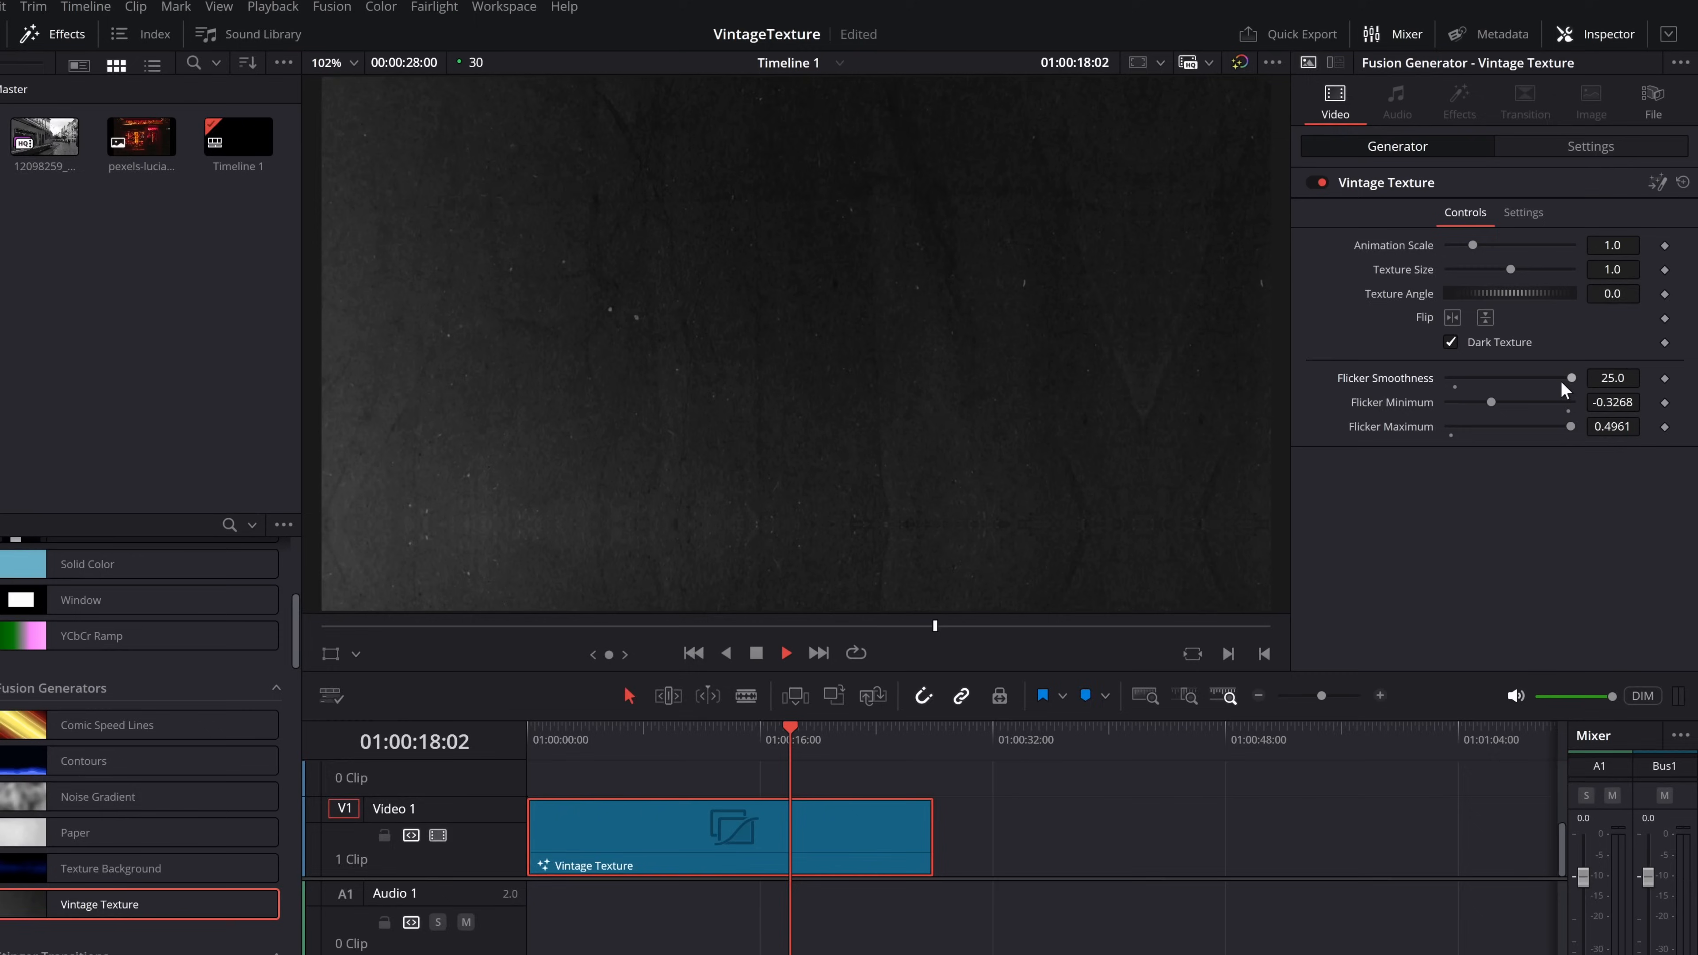
key(space)
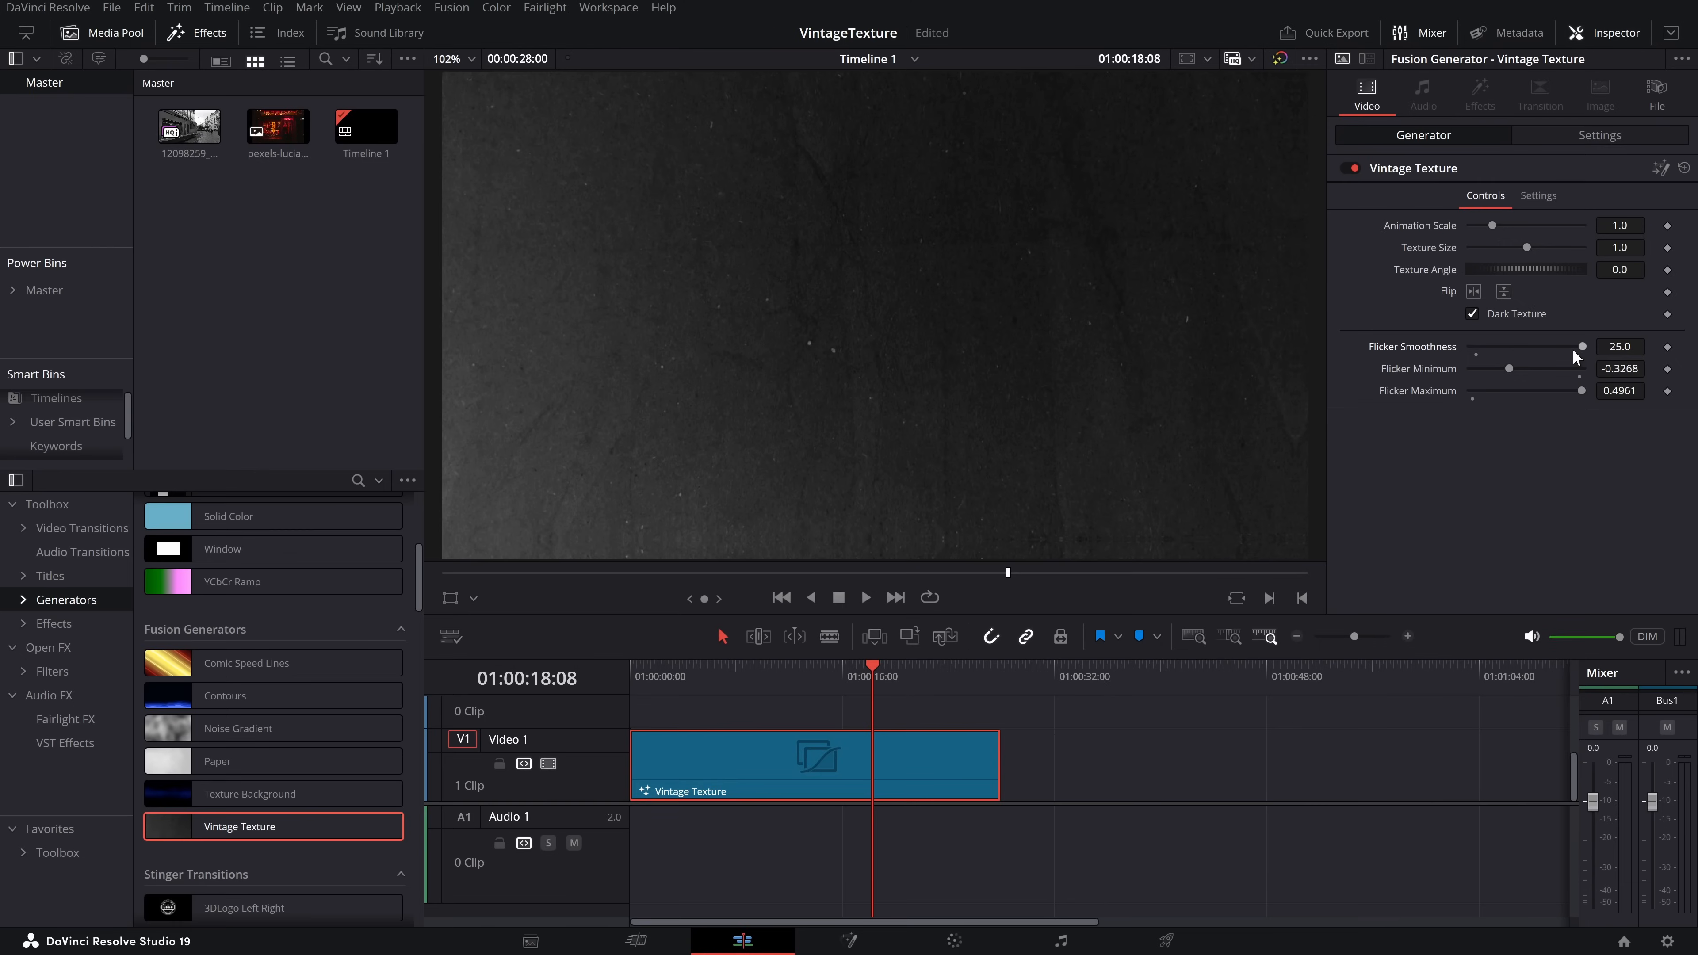
- Reset the Flicker Smoothness, Minimum and Maximum values to their defaults and play the clip
double_click(1371, 376)
double_click(1385, 406)
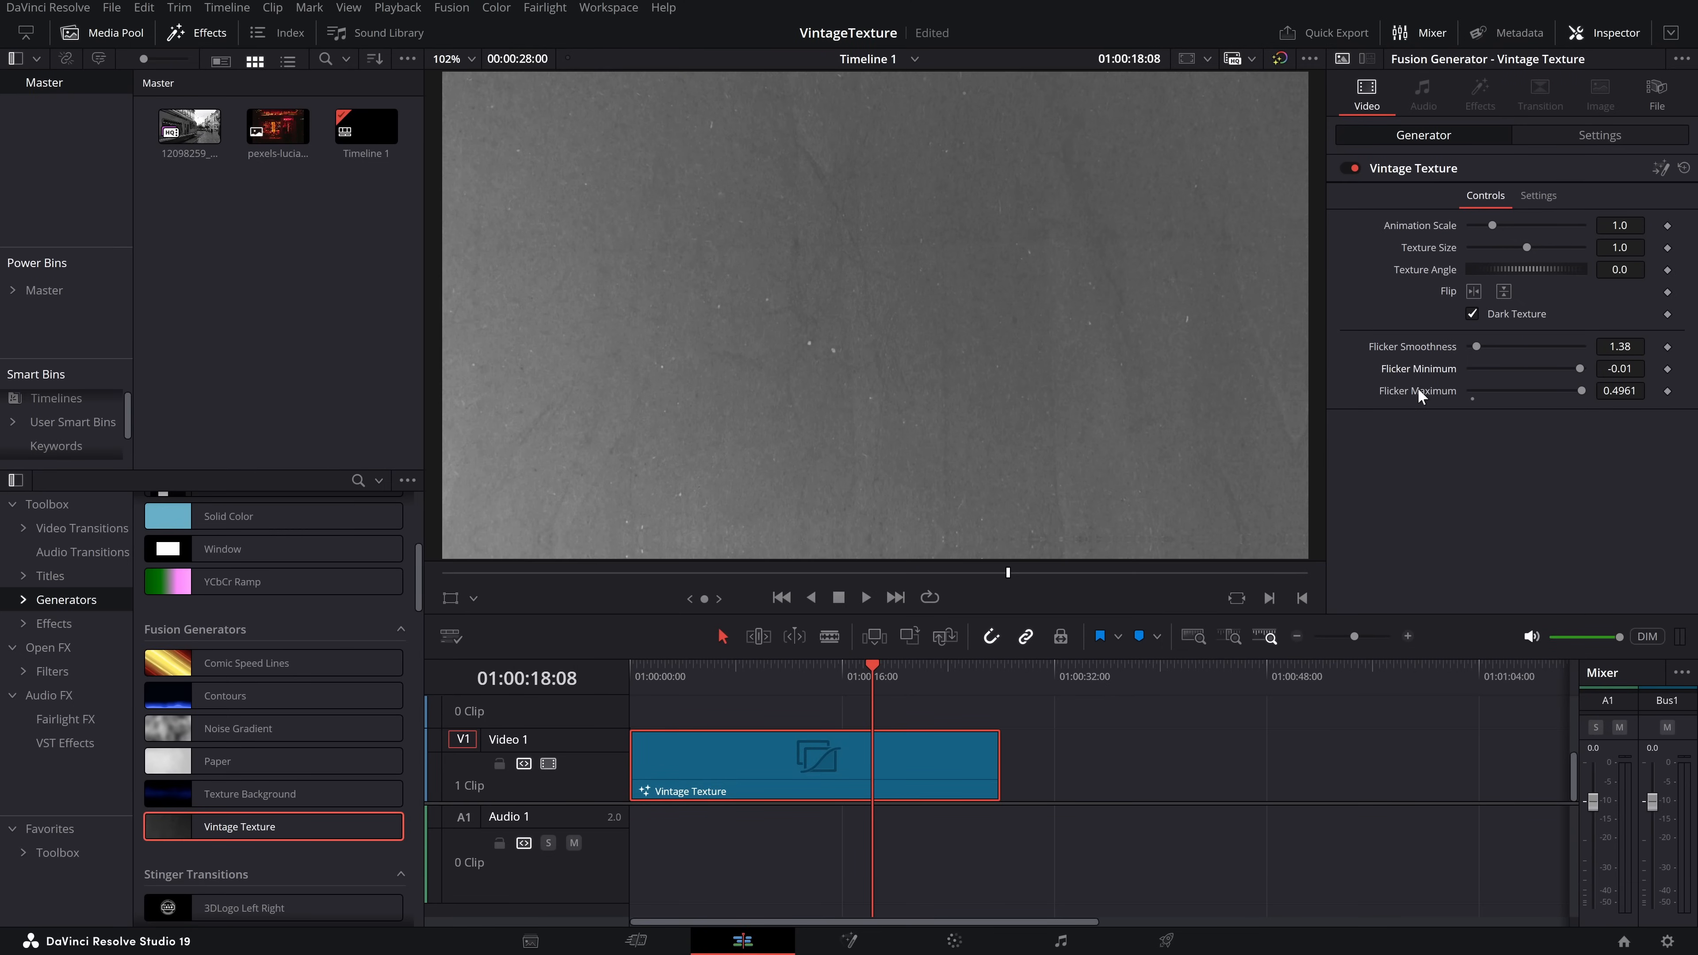
double_click(1418, 388)
key(space)
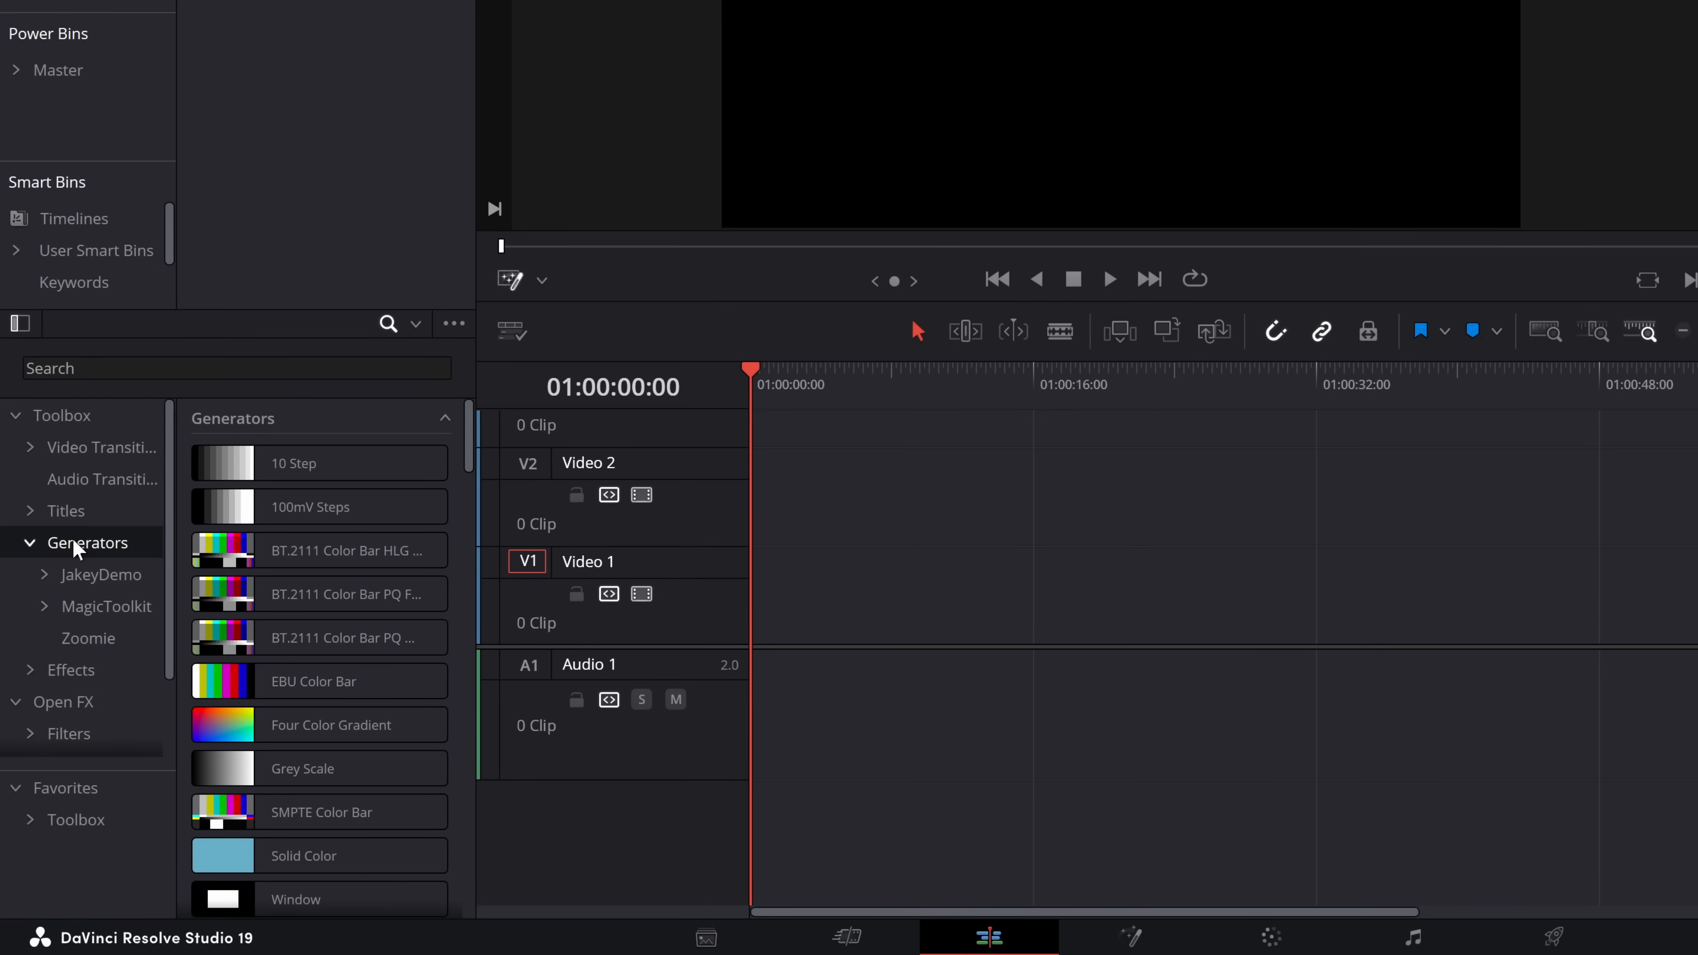
- Add a Solid Color generator at the start of Video 1 and extend it to a duration of 00:00:15:14
scroll(323, 759, down, 2)
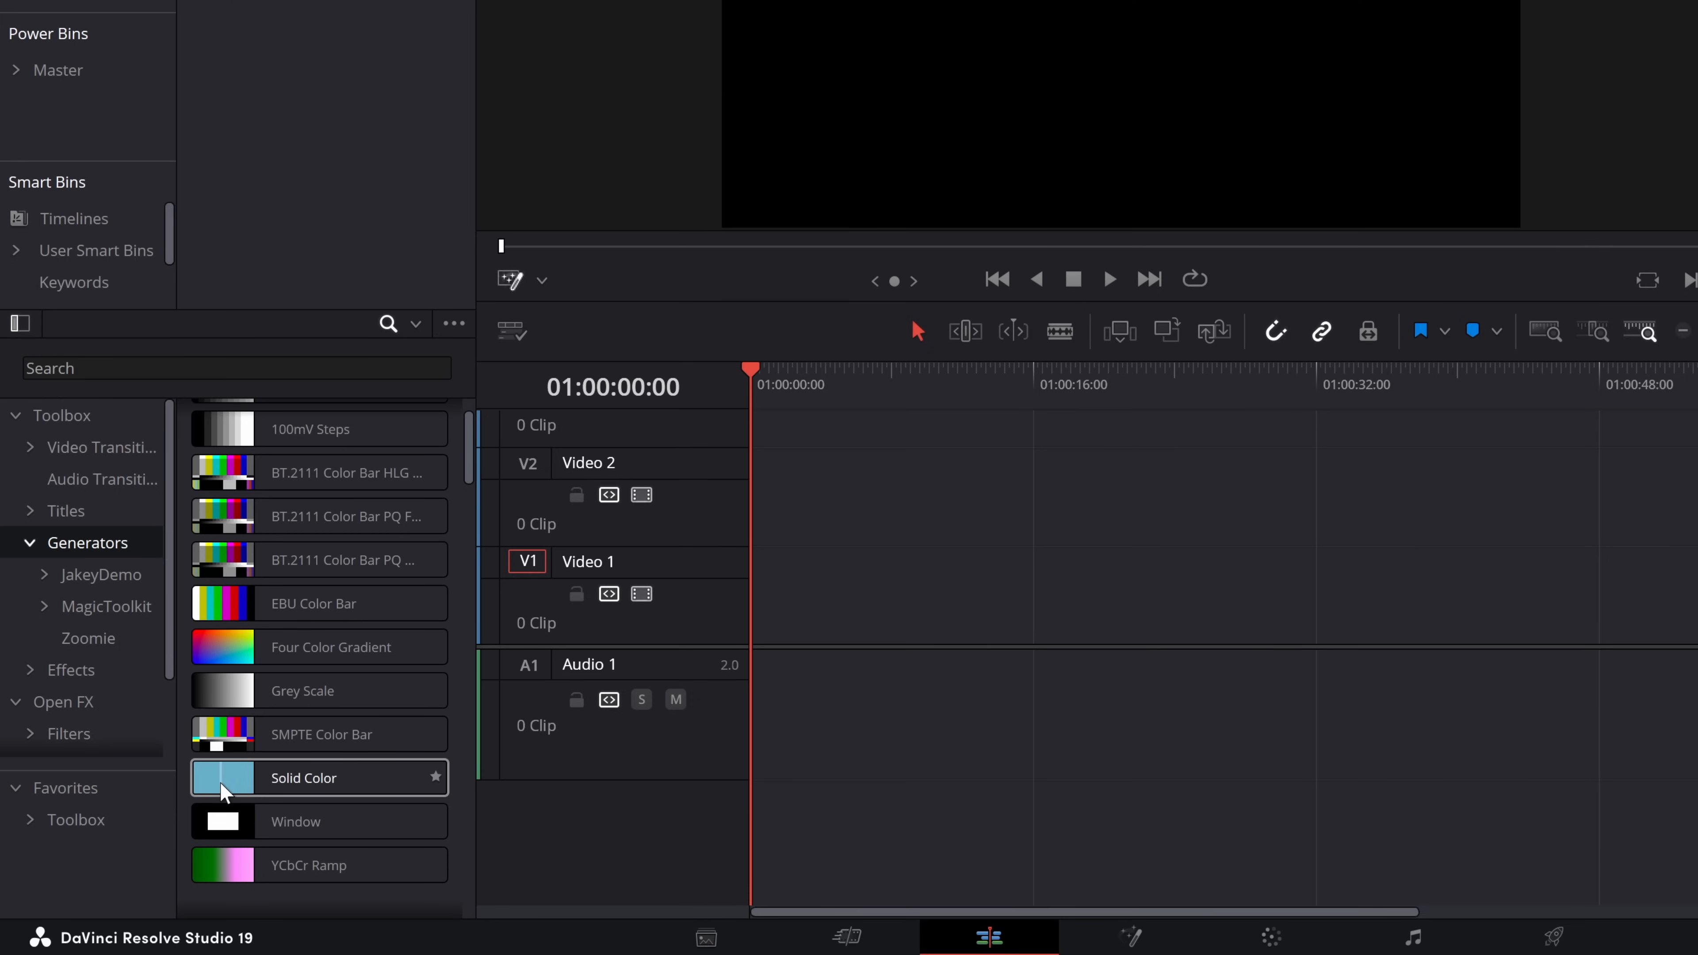
drag(305, 790, 821, 592)
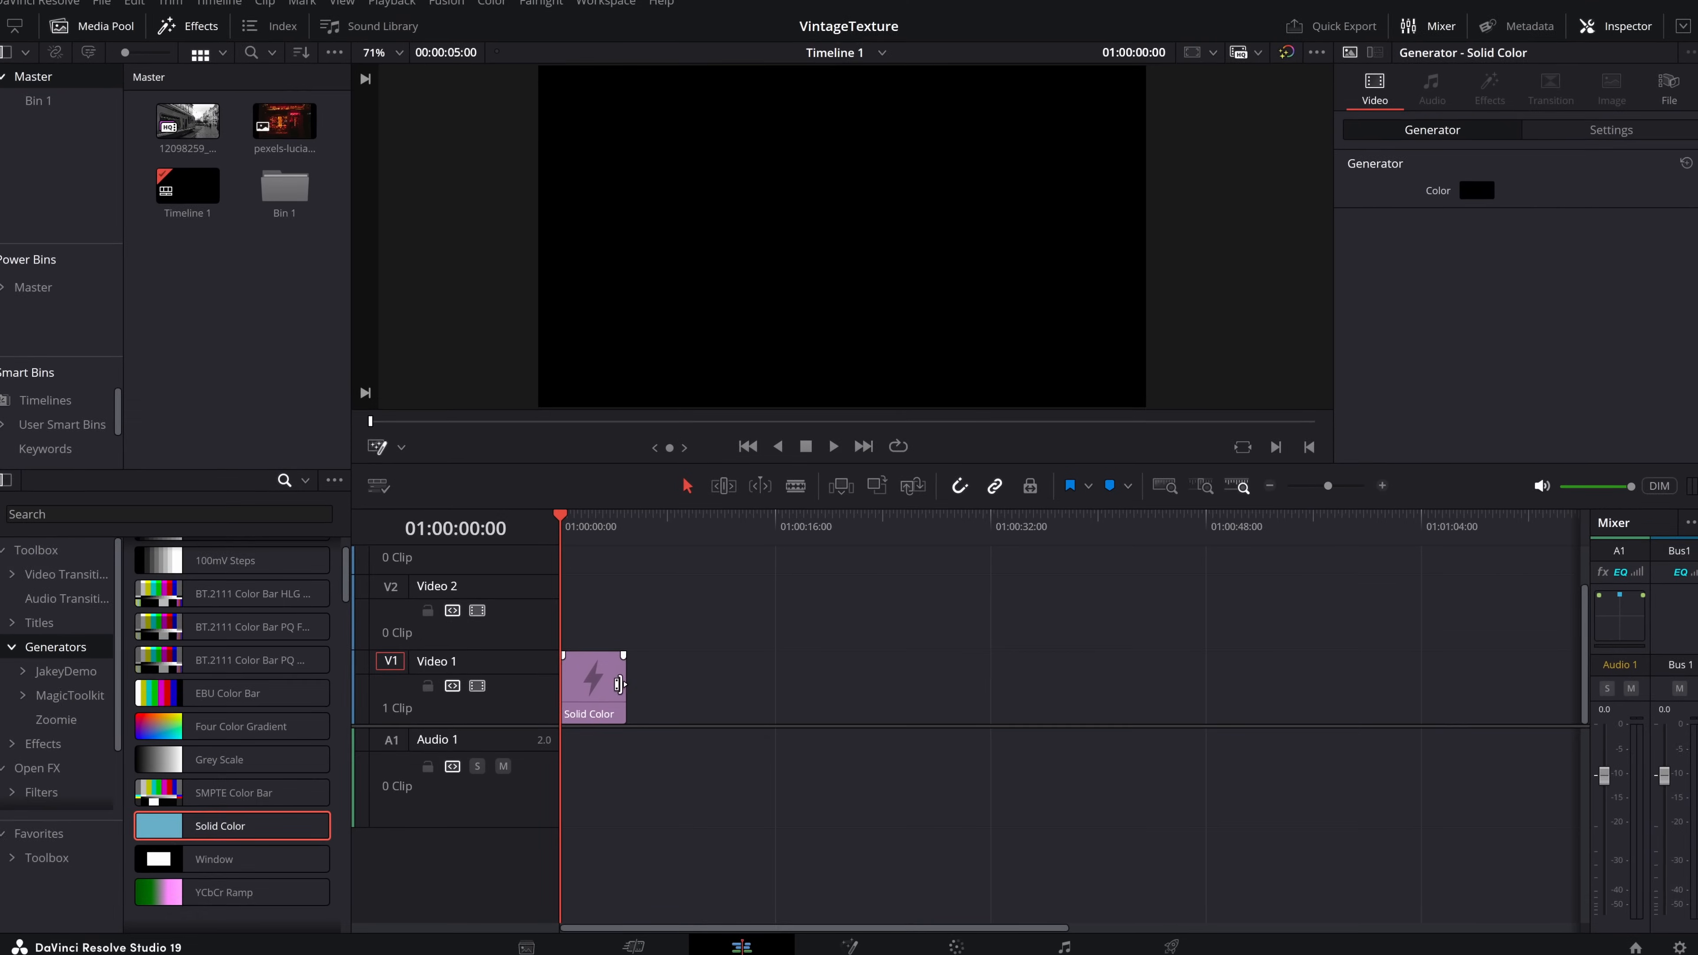
drag(619, 684, 755, 683)
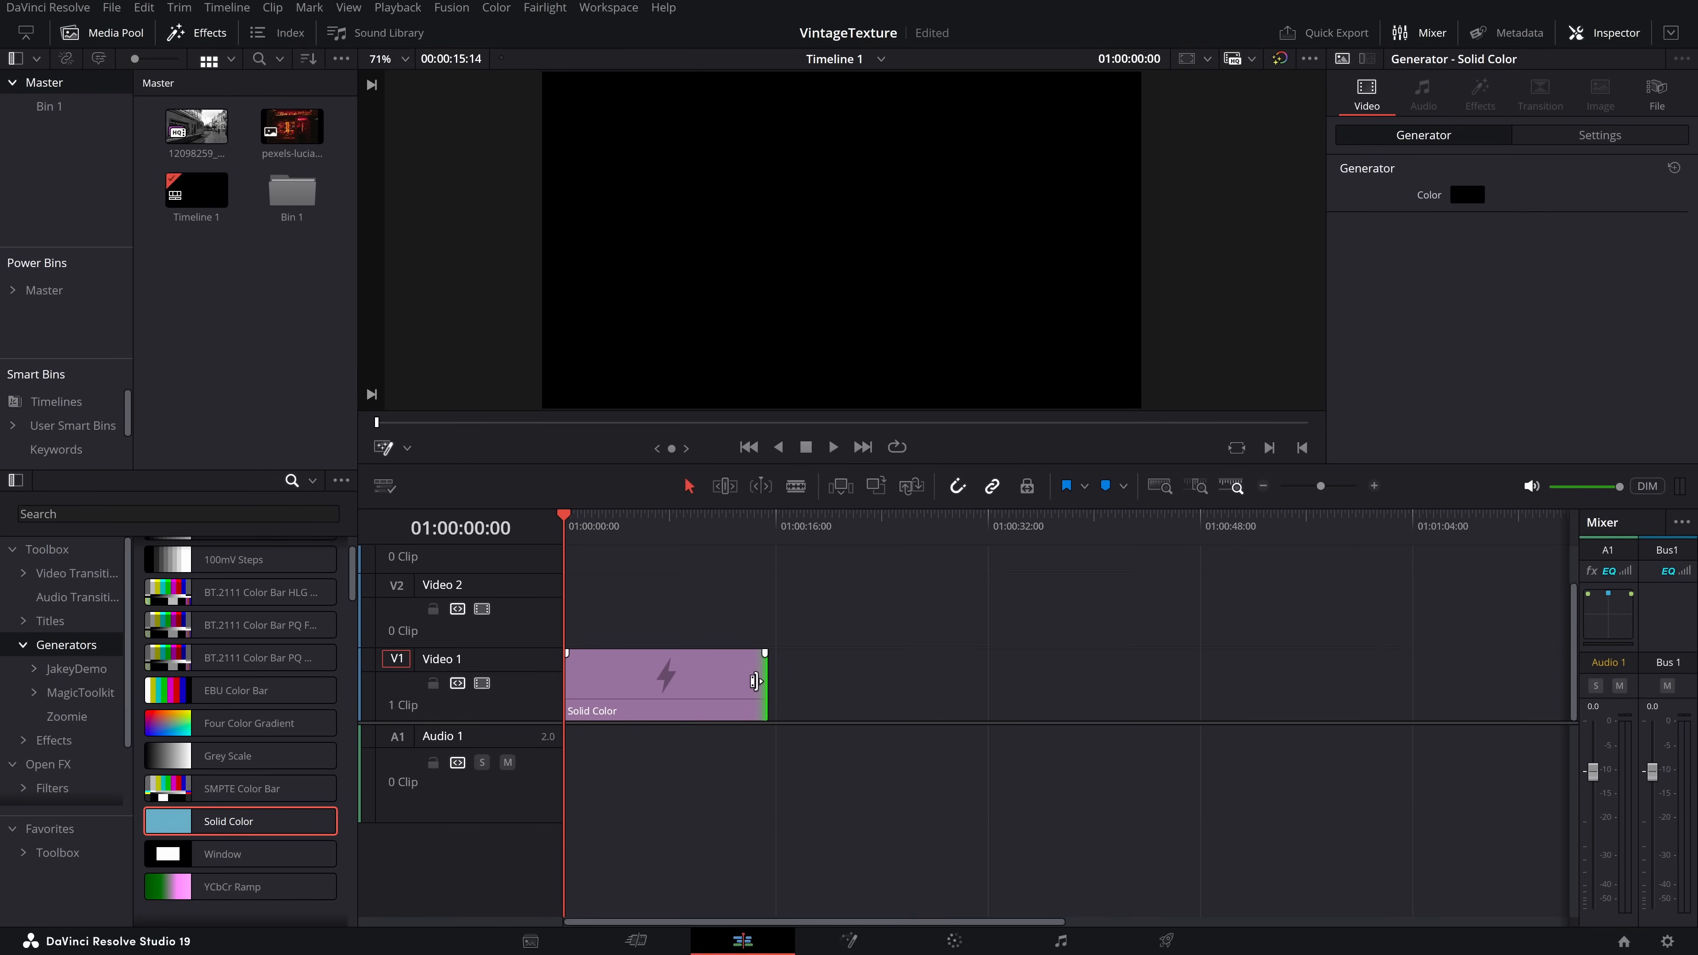
click(698, 694)
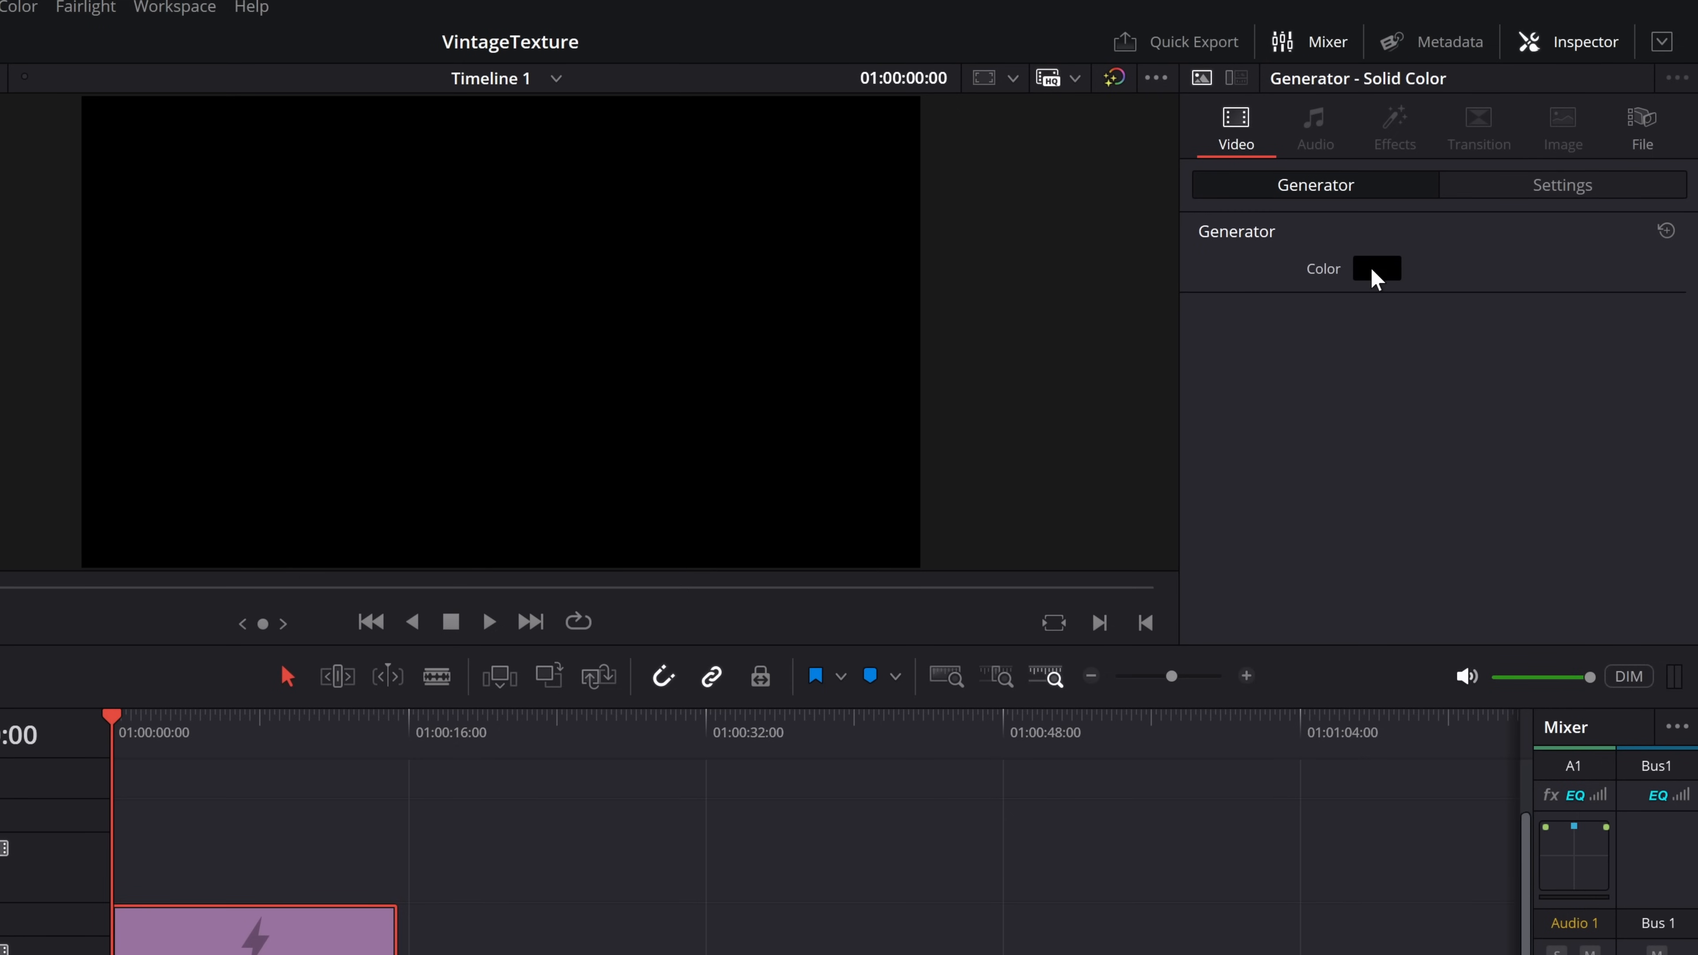
- Set the Solid Color clip's color to orange, #ea570d
click(1372, 269)
drag(677, 461, 553, 400)
drag(734, 471, 731, 379)
mouse_move(498, 399)
mouse_down()
mouse_move(444, 377)
mouse_move(678, 380)
mouse_up()
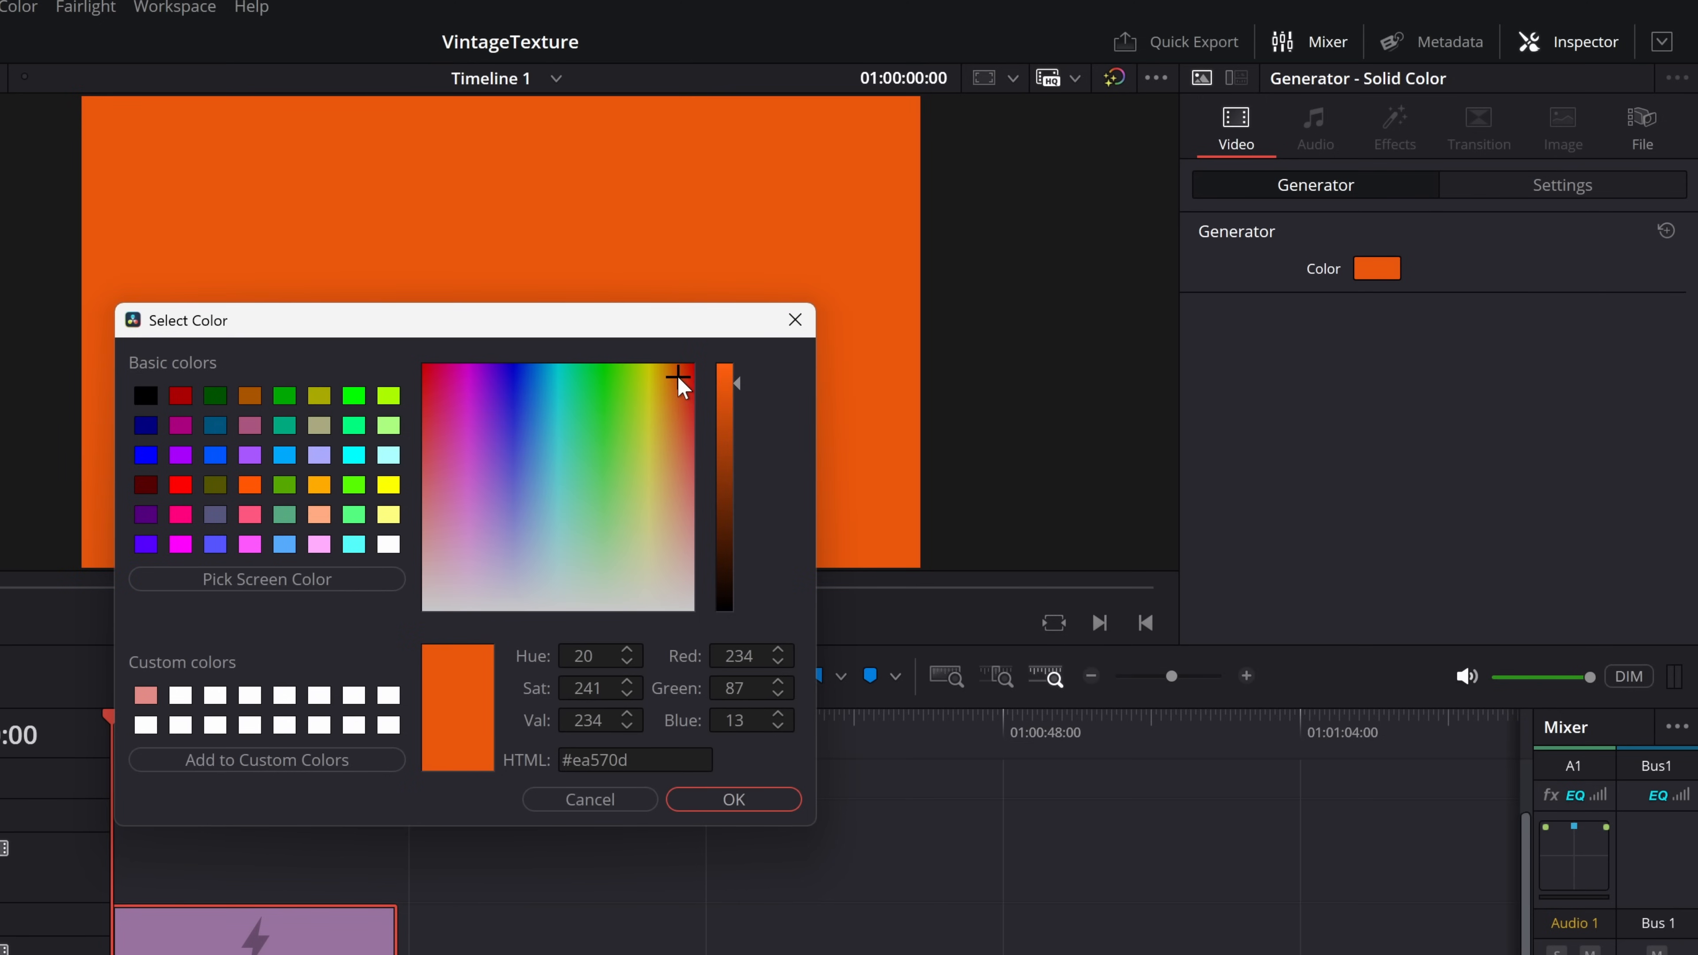
click(733, 799)
- Place a Vintage Texture generator on Video 2 above the Solid Color clip, match its length, and select it
scroll(448, 636, down, 5)
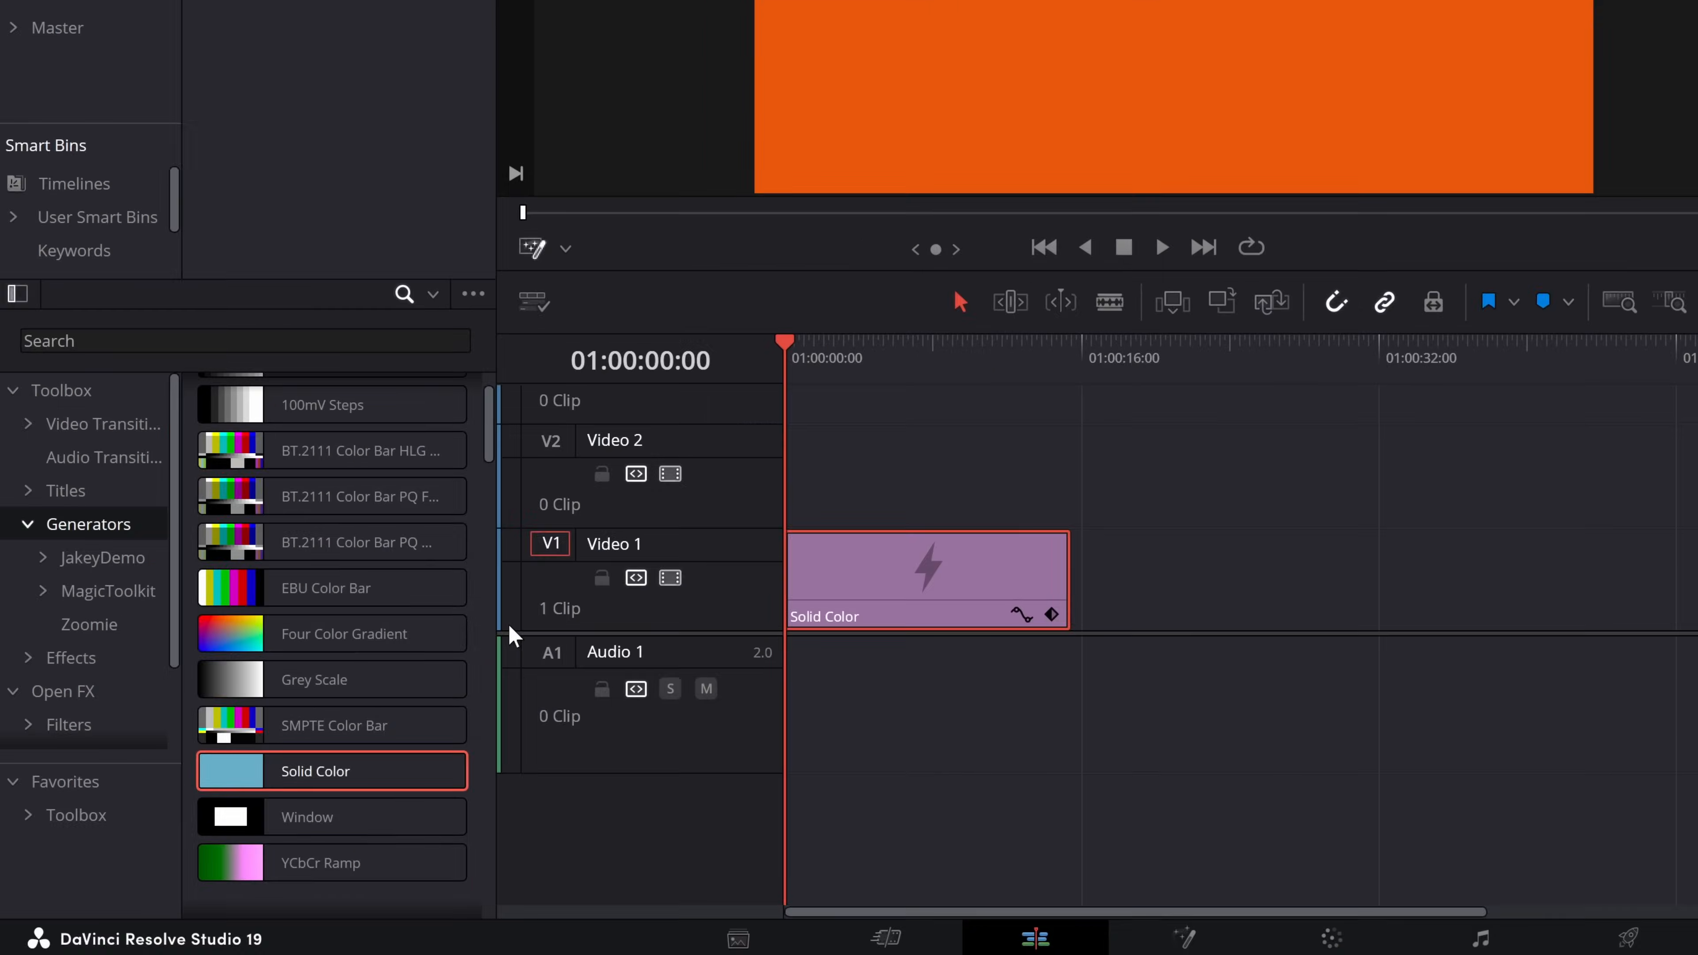
scroll(438, 632, down, 2)
drag(294, 796, 1069, 478)
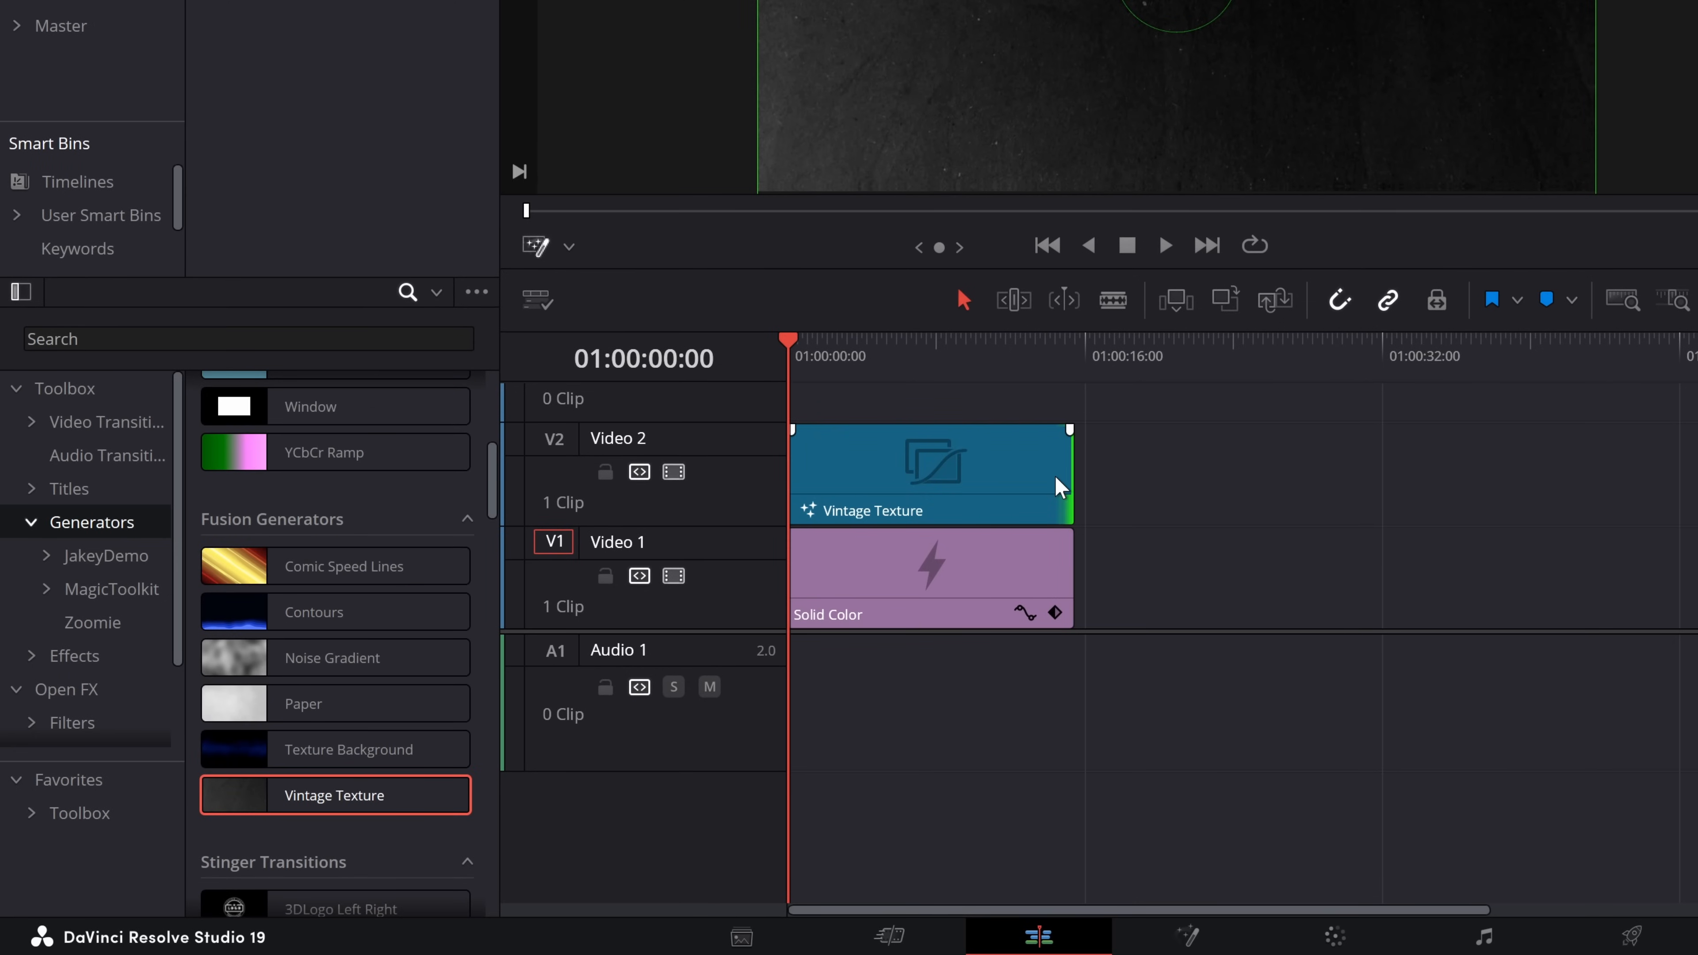
click(966, 488)
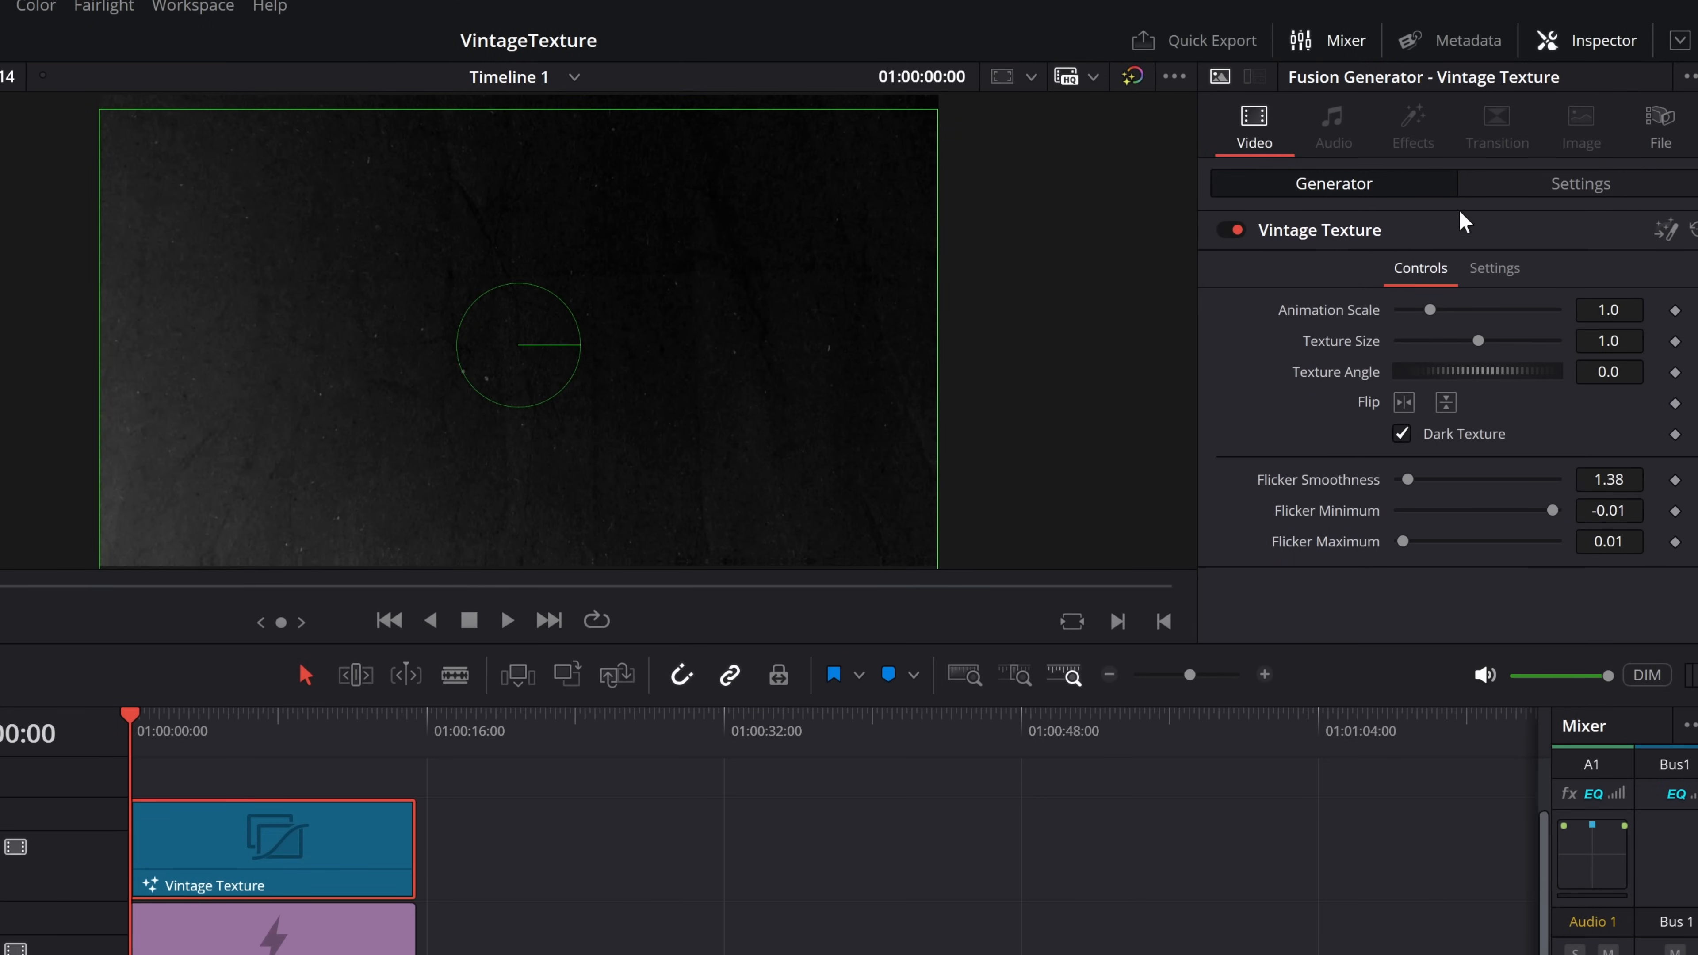
- Try lowering the Vintage Texture clip's Opacity to 53.44, preview the blend over the orange, and restore full opacity
click(1585, 188)
scroll(1464, 268, down, 2)
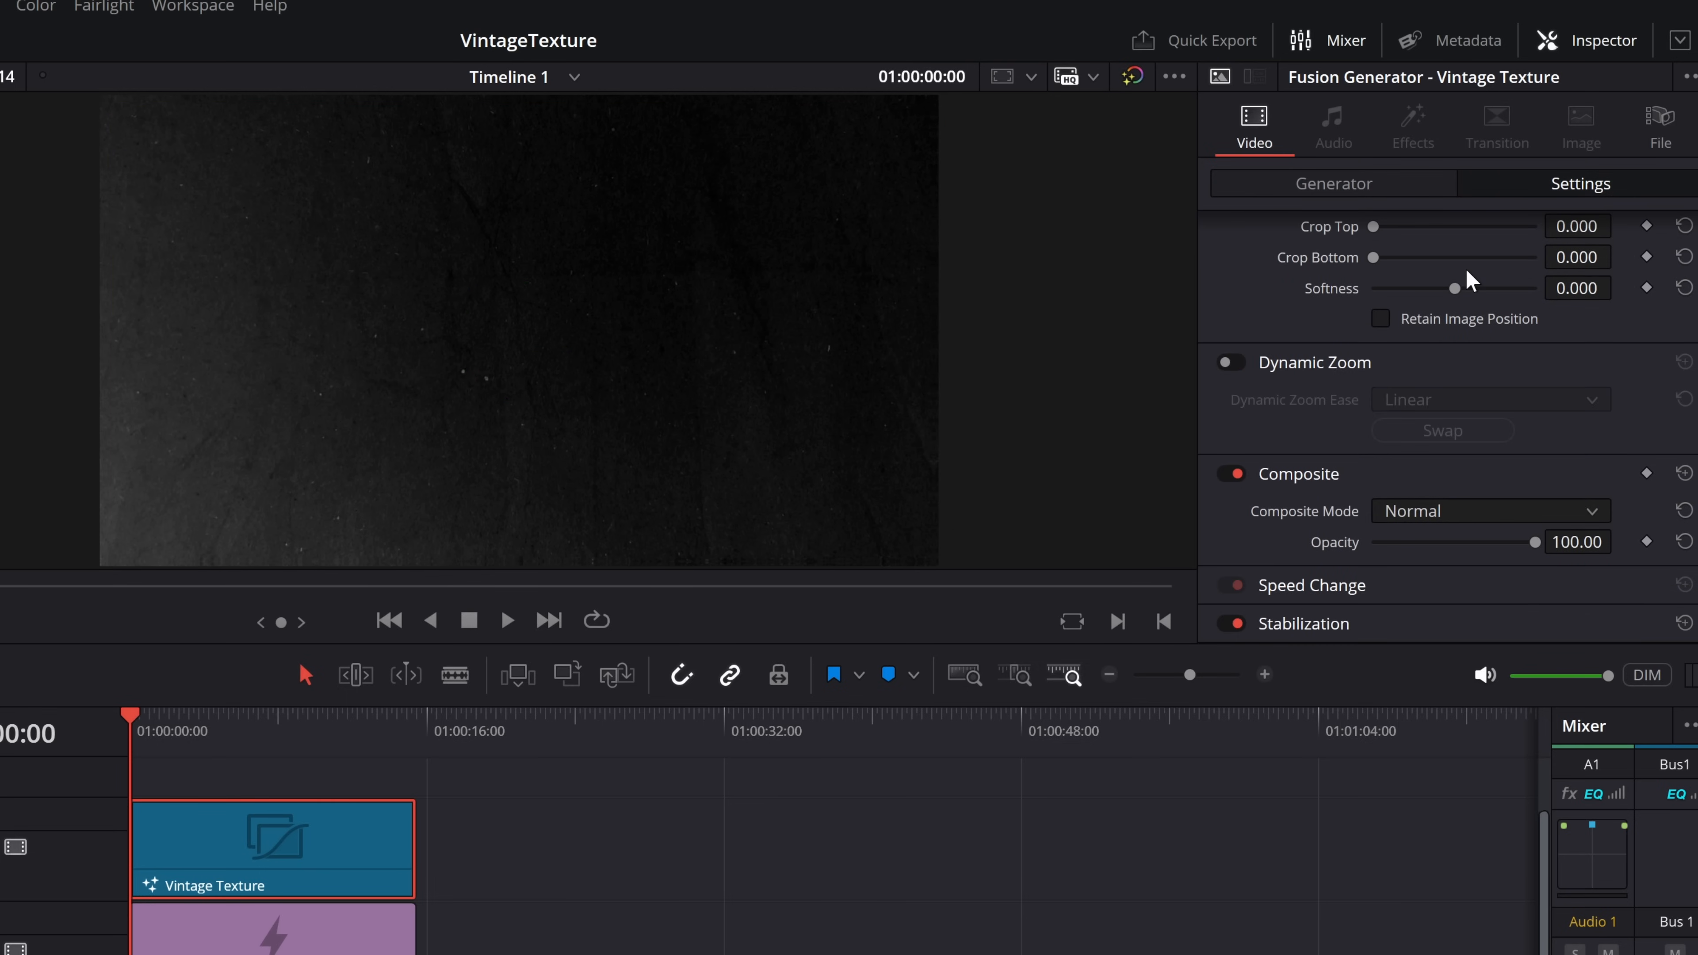
drag(1535, 543, 1459, 543)
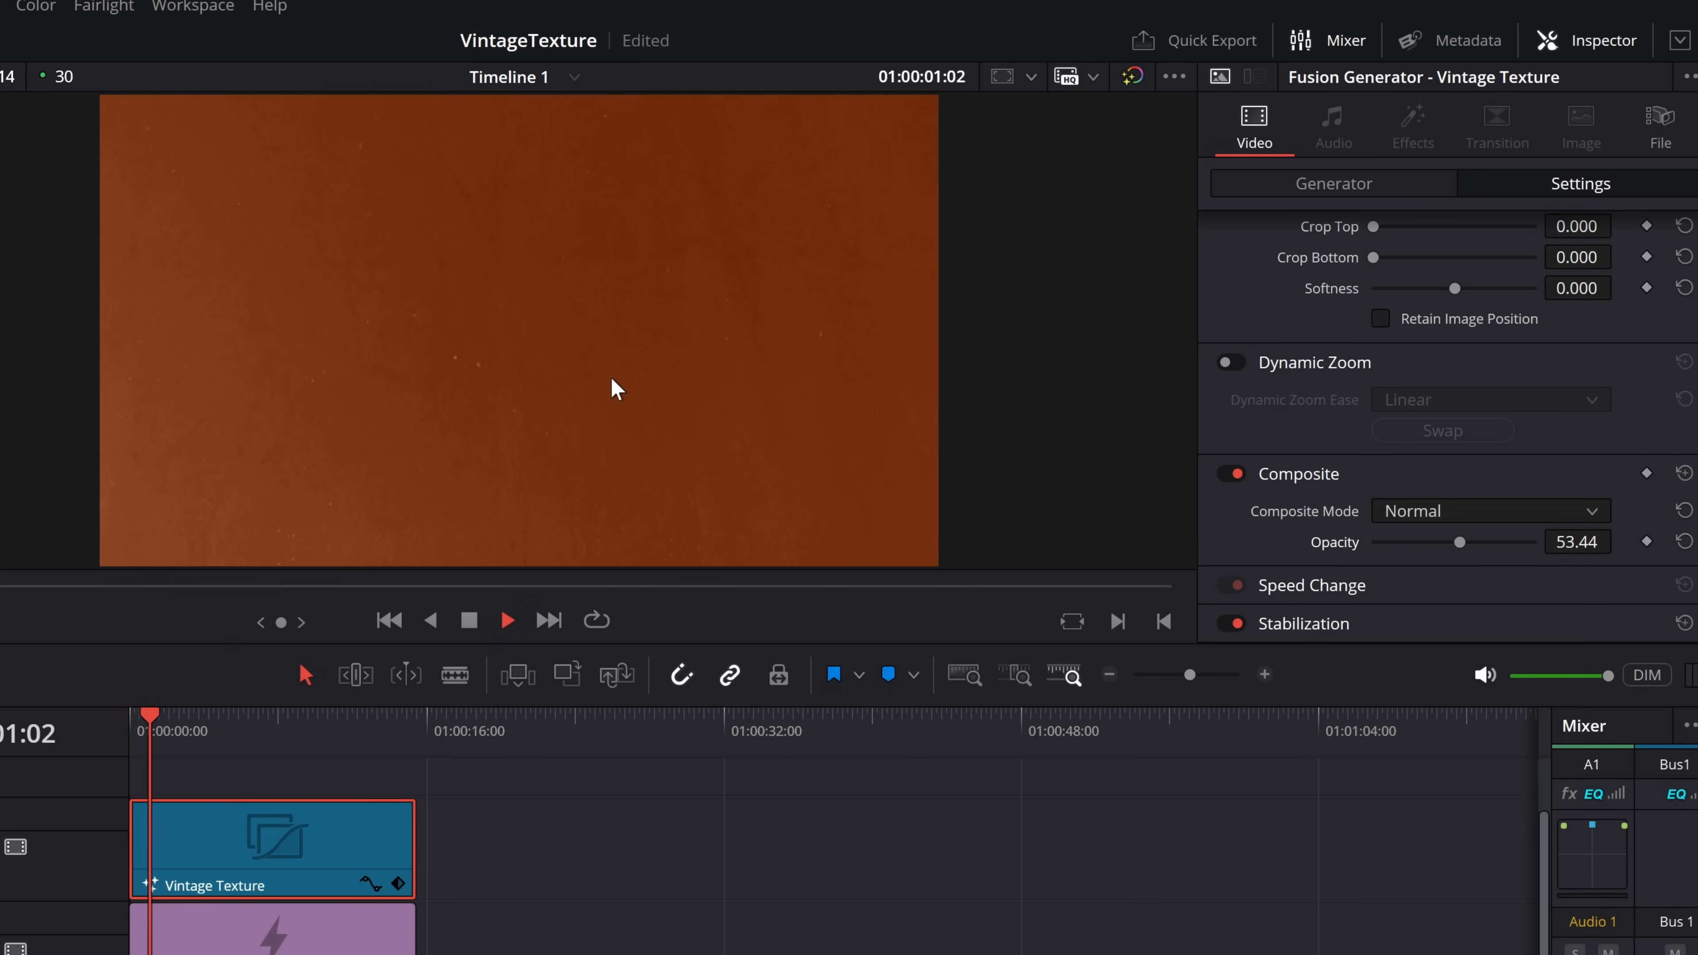
key(space)
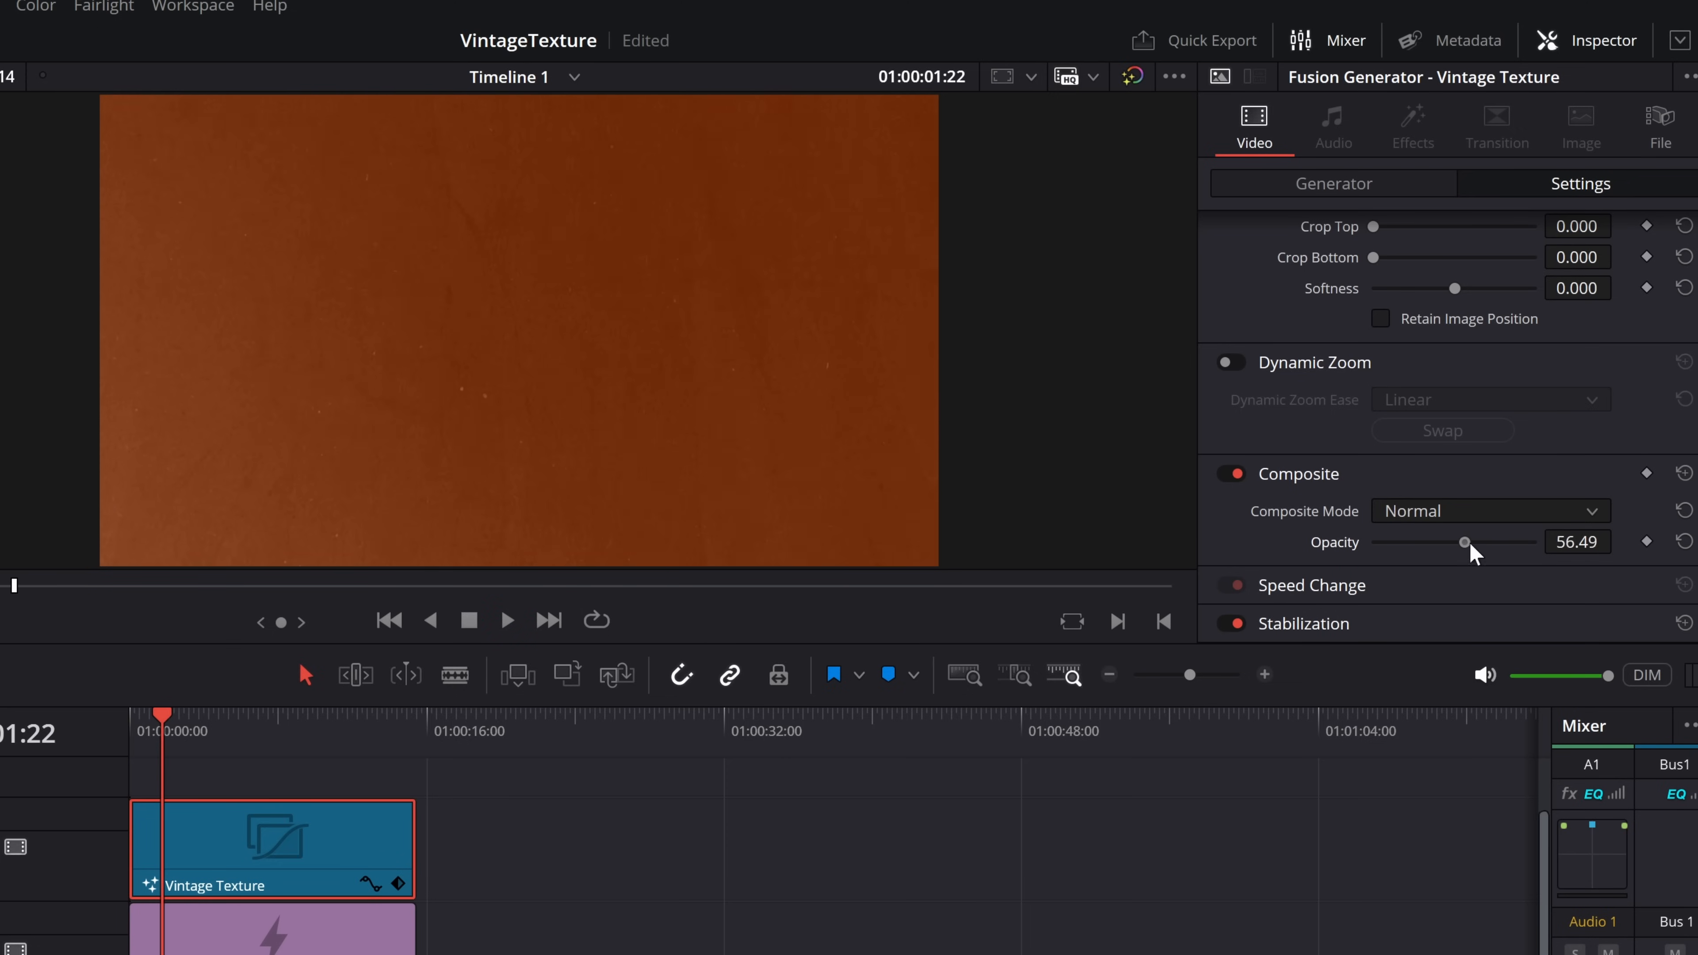
drag(1471, 547, 1630, 555)
- Set the Vintage Texture clip's Composite Mode to Hardlight so it blends with the orange Solid Color clip
click(1406, 522)
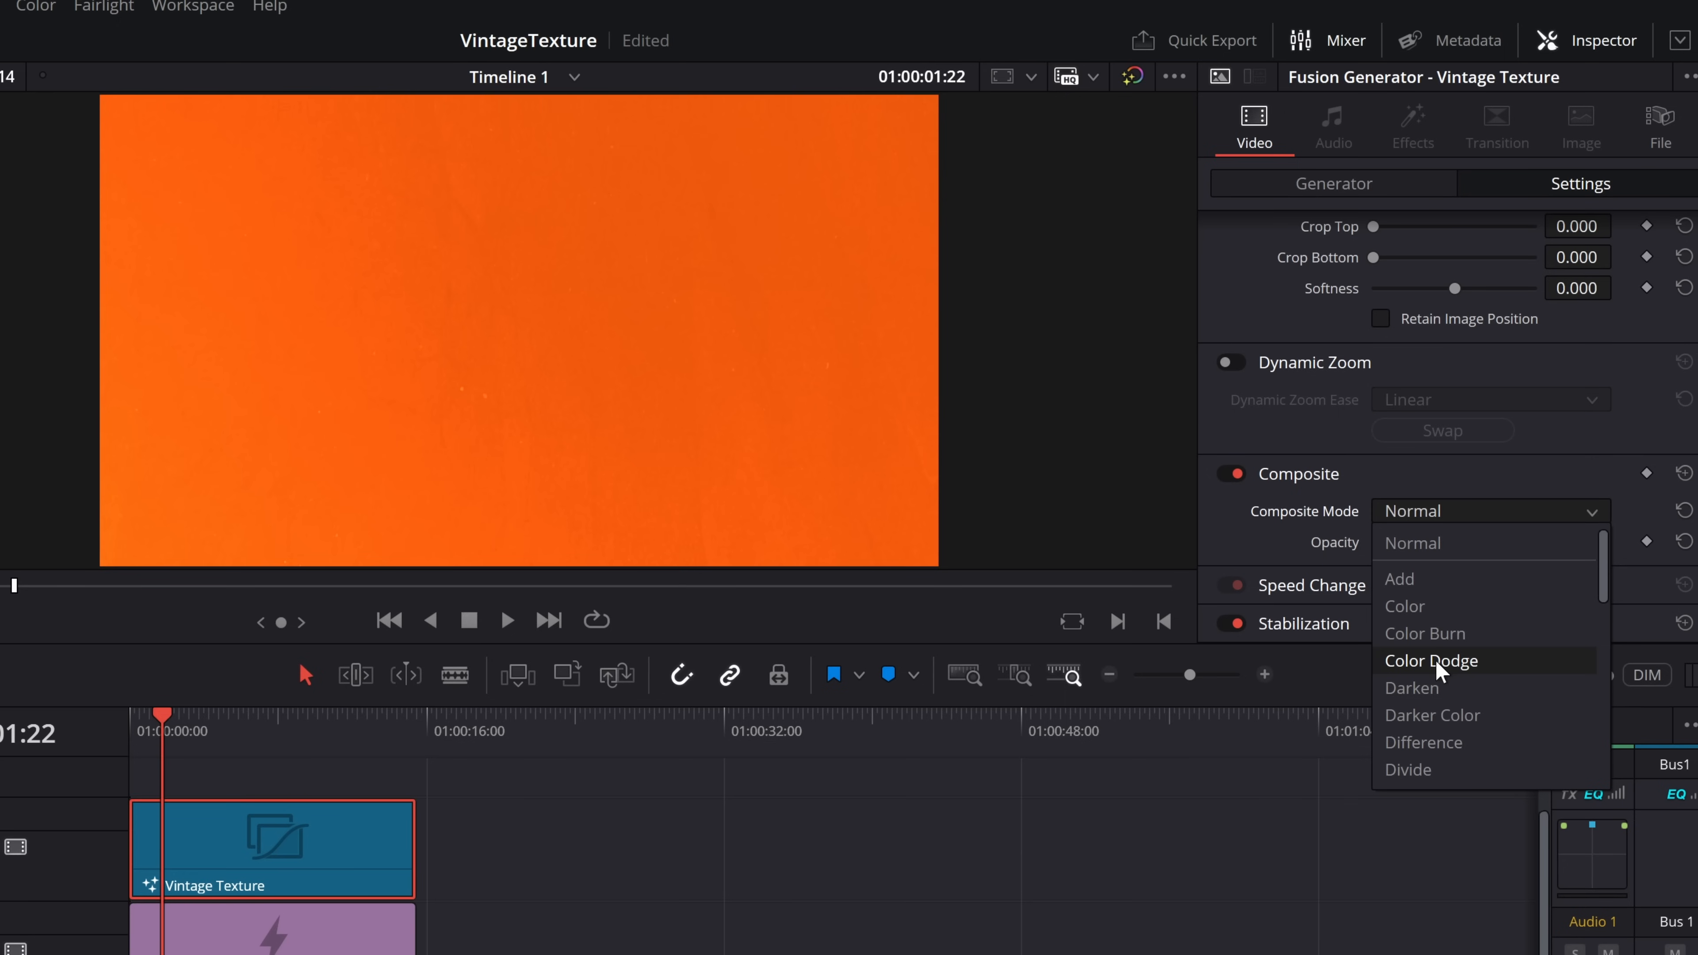
scroll(1436, 689, down, 1)
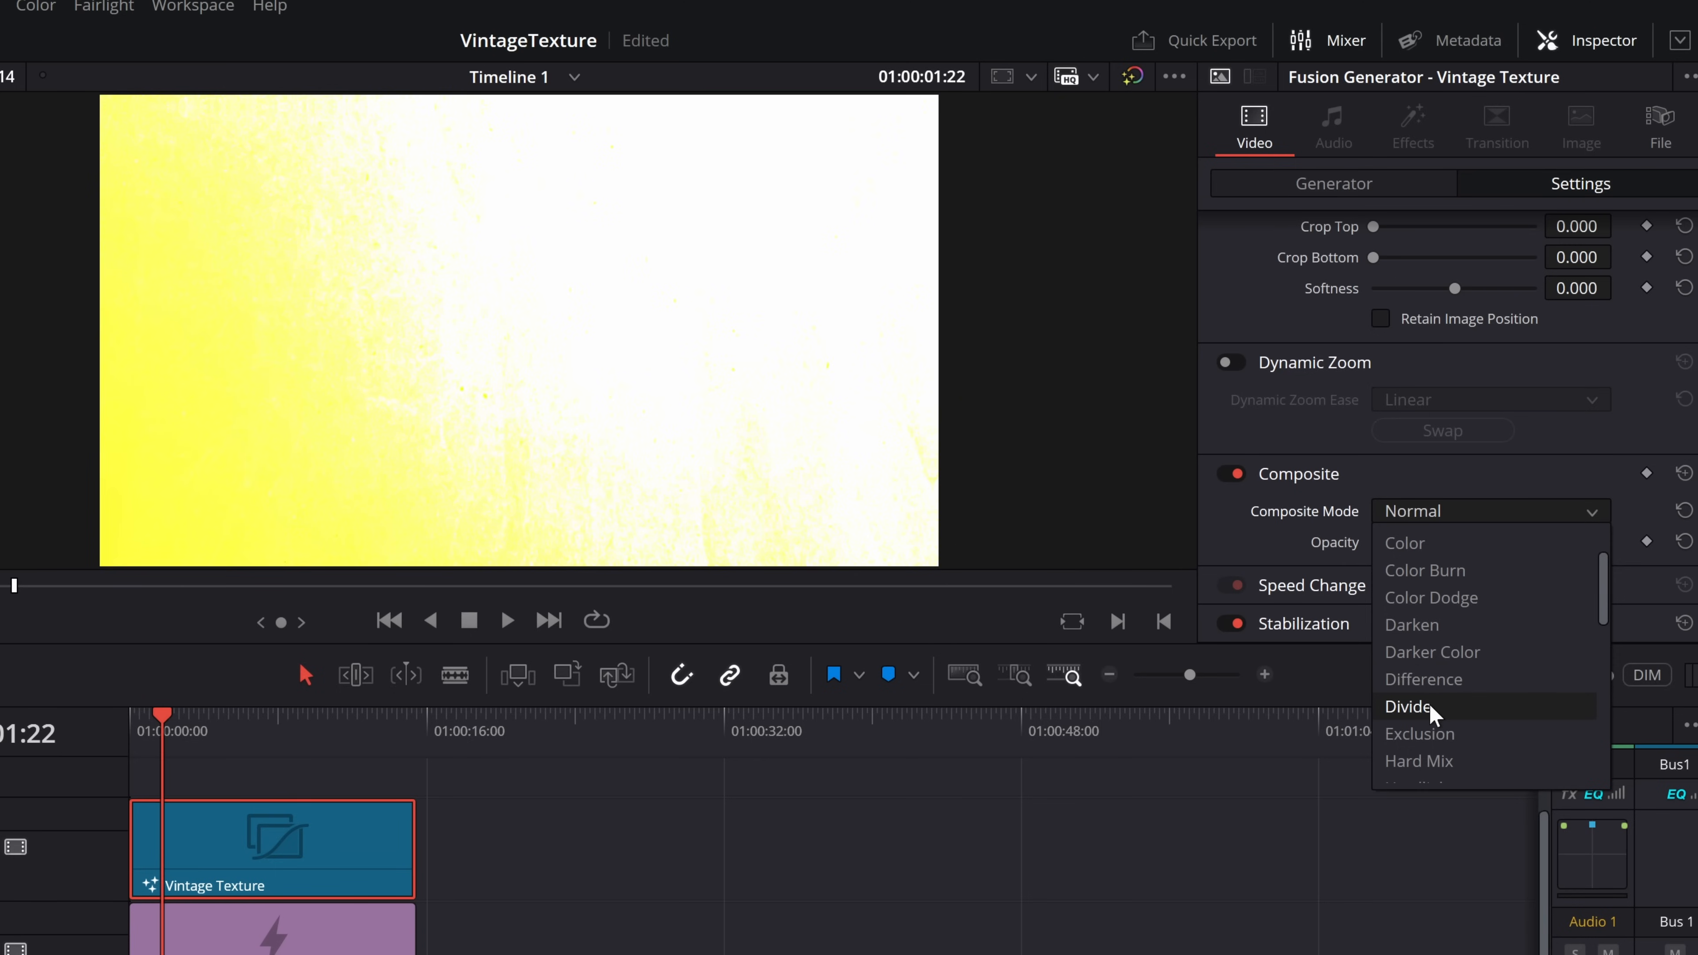
scroll(1432, 727, down, 1)
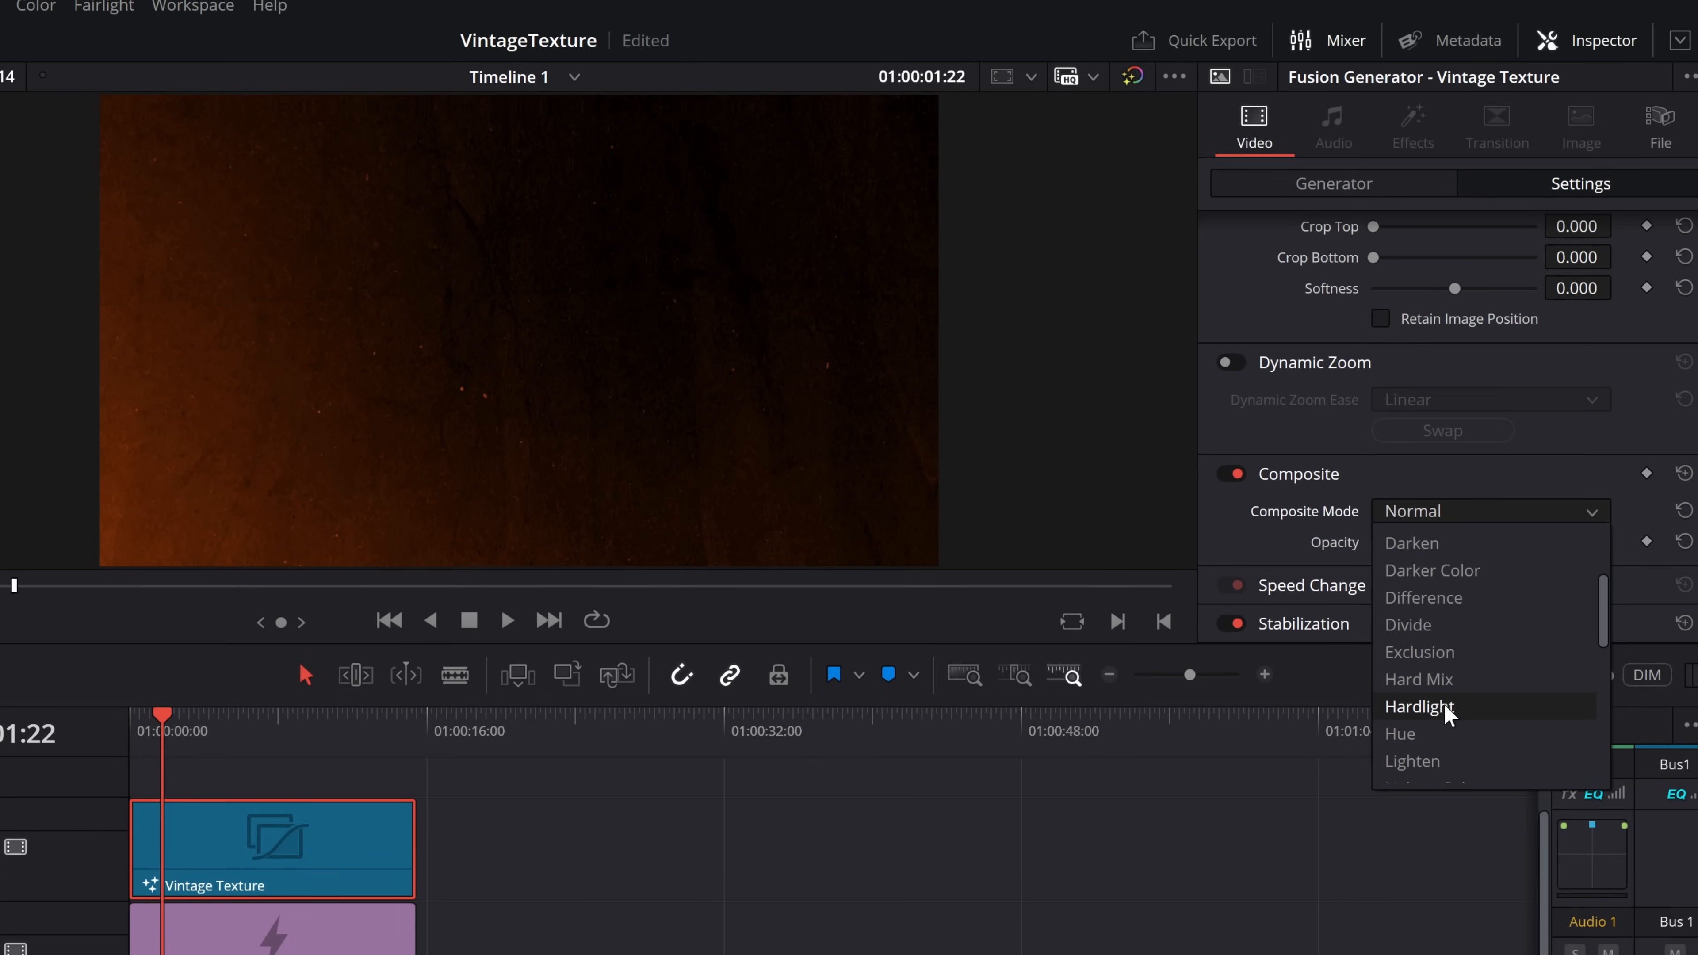
click(1432, 703)
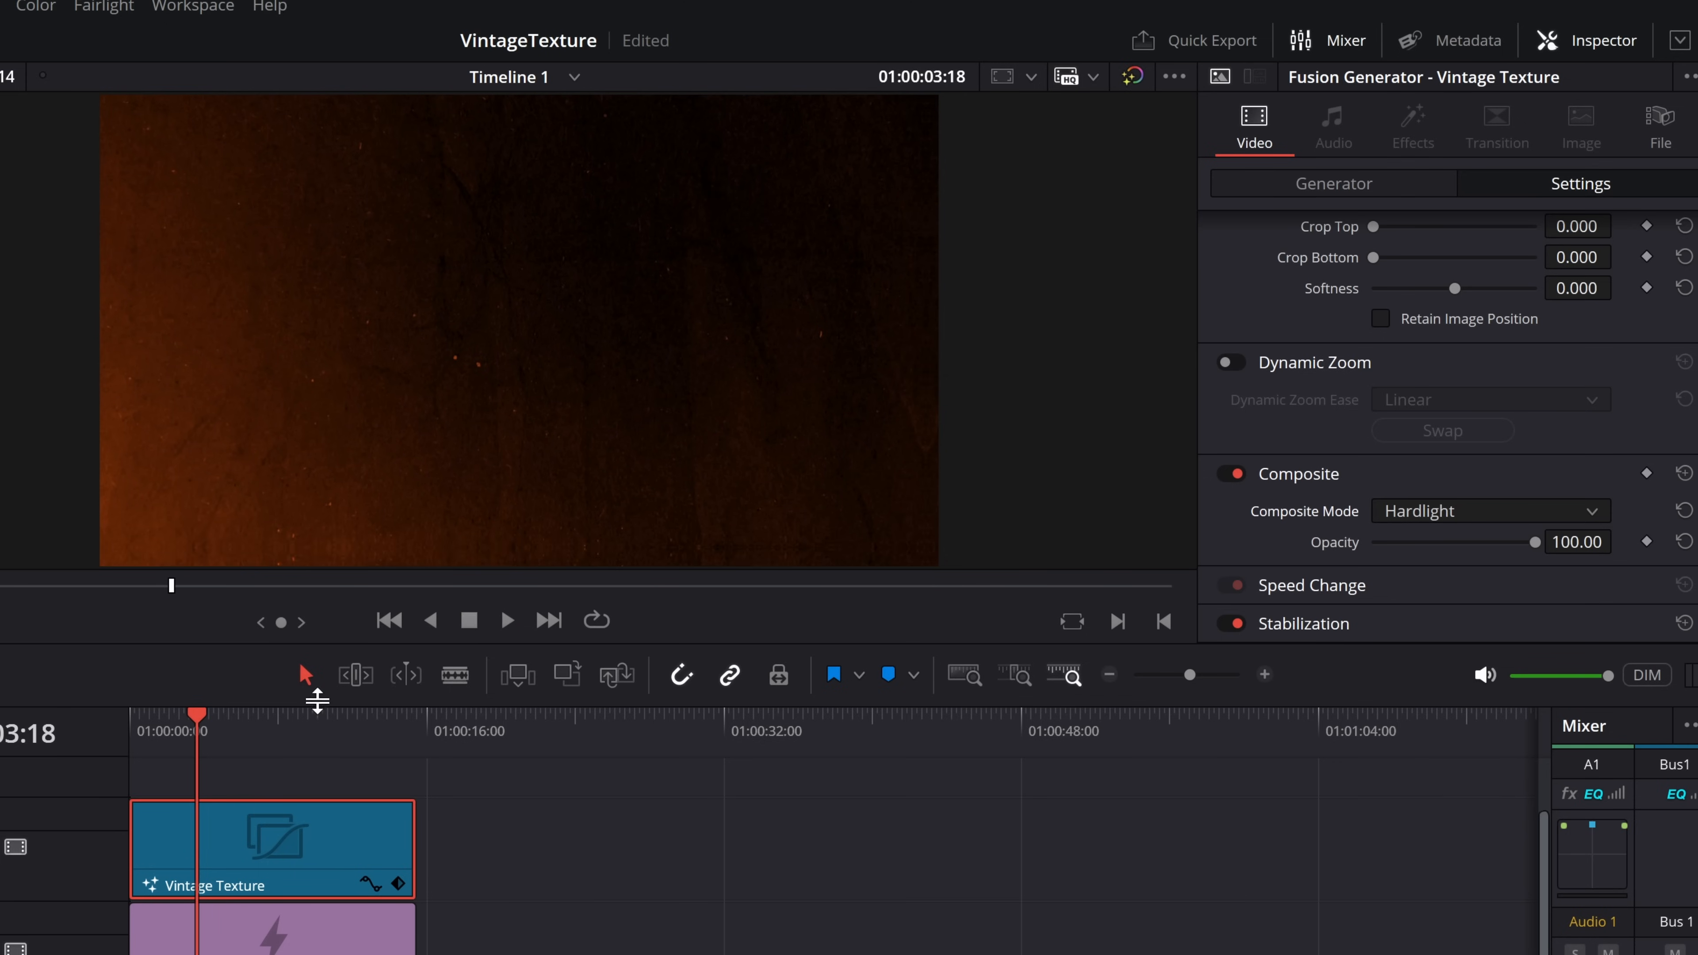
- Change the Solid Color clip's color to green, #05ea9e, and play the timeline to preview the texture
click(277, 942)
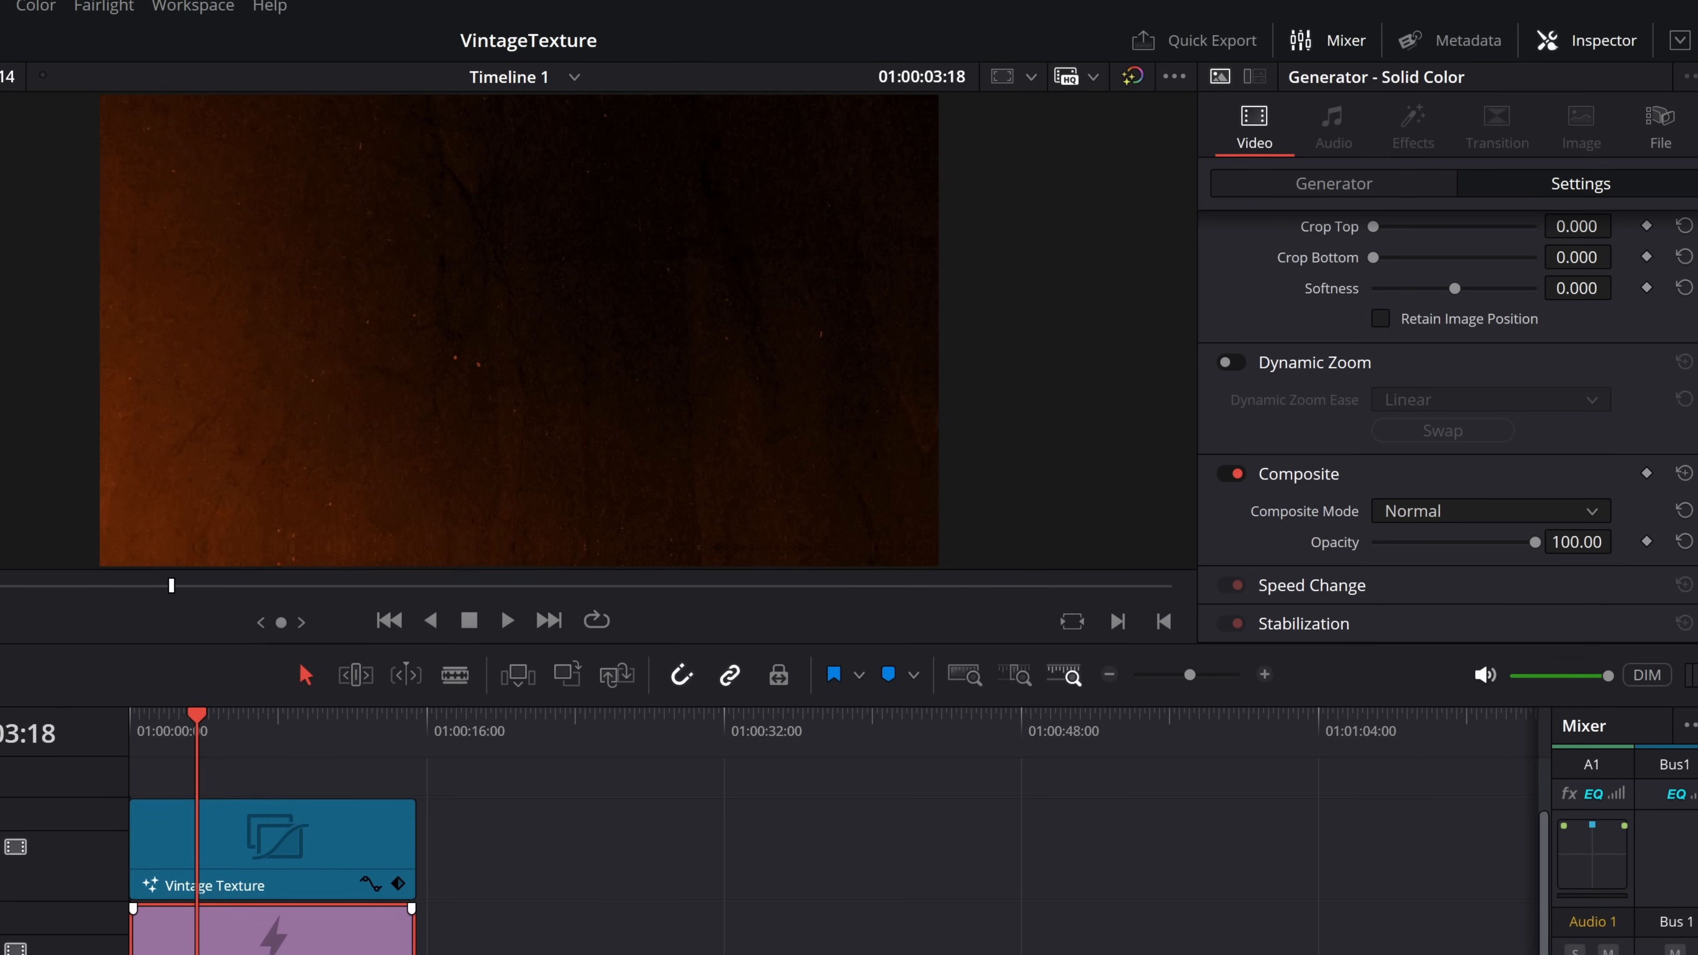
click(1375, 196)
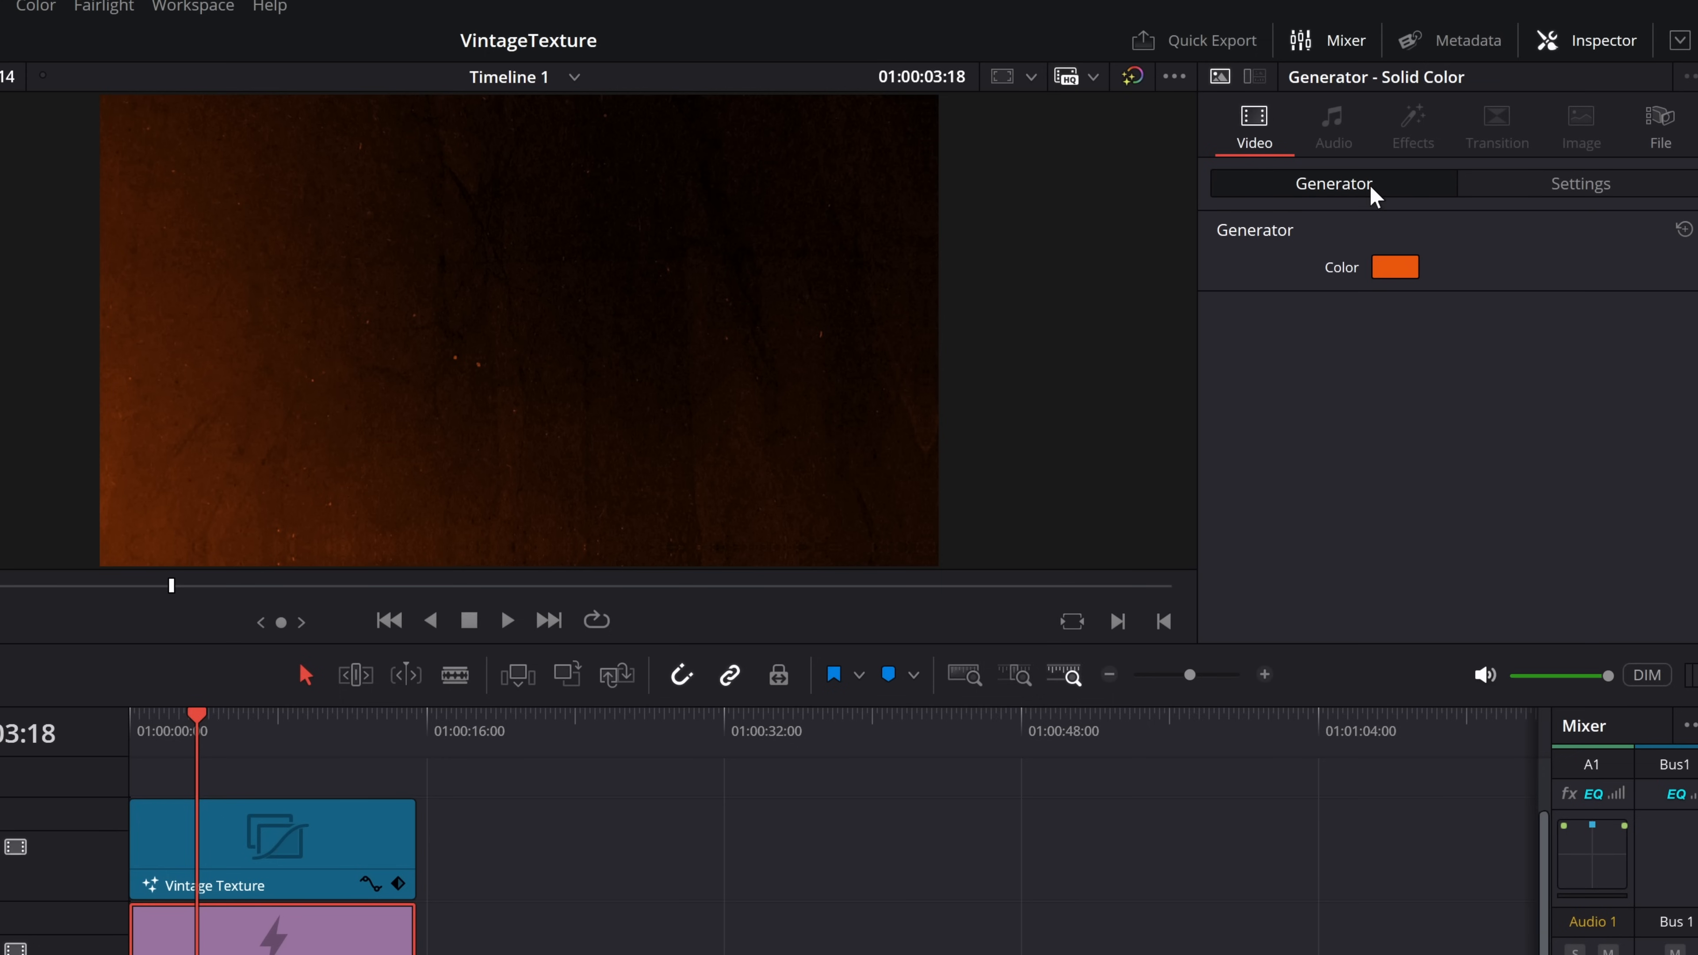
click(1404, 271)
drag(534, 320, 1191, 500)
drag(1214, 606, 1242, 552)
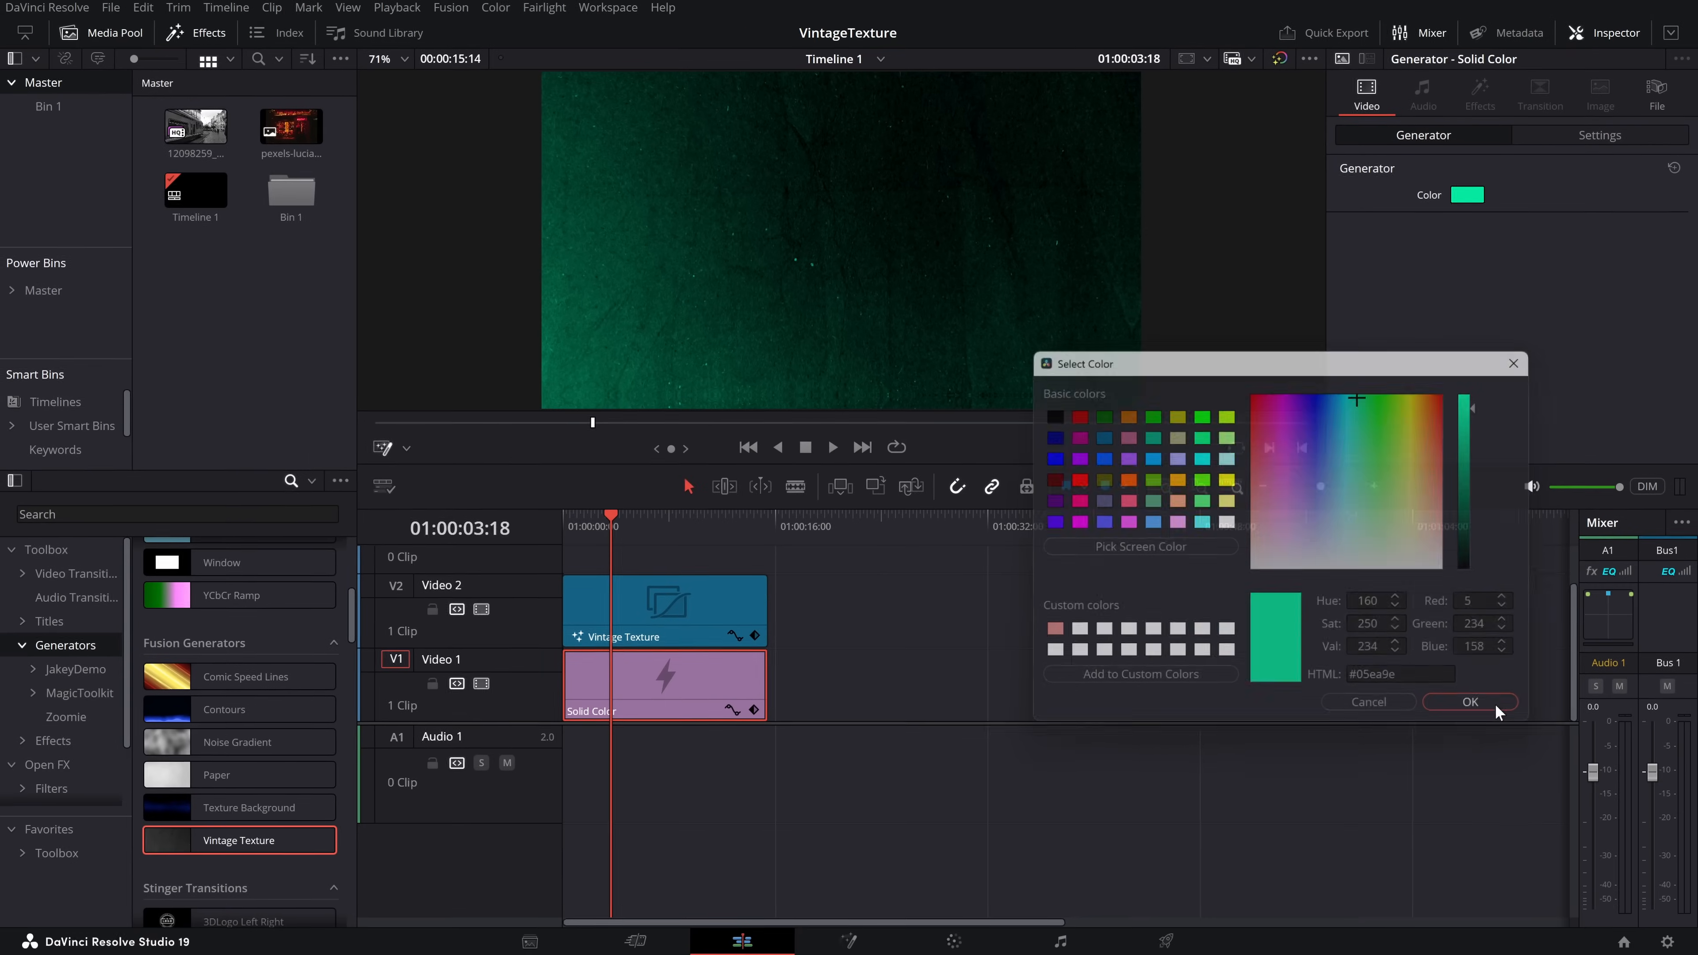
click(1495, 706)
key(space)
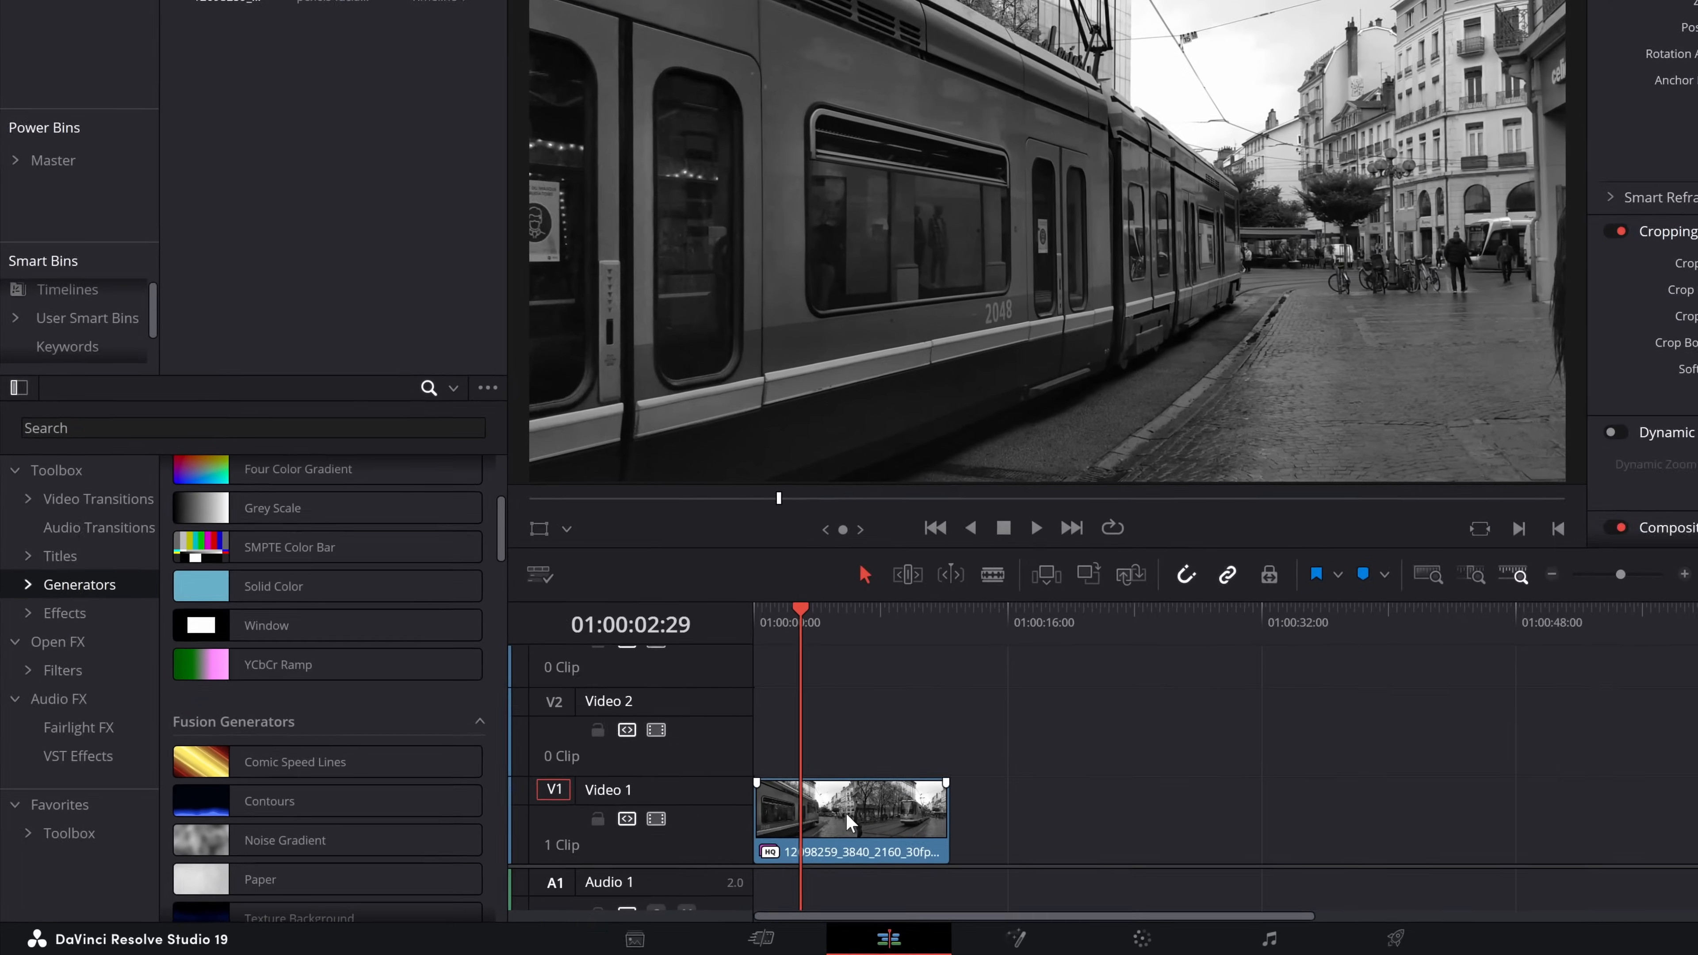
- Preview the tram footage and place a Vintage Texture generator above it on Video 2, matched to the footage's length
click(694, 851)
key(space)
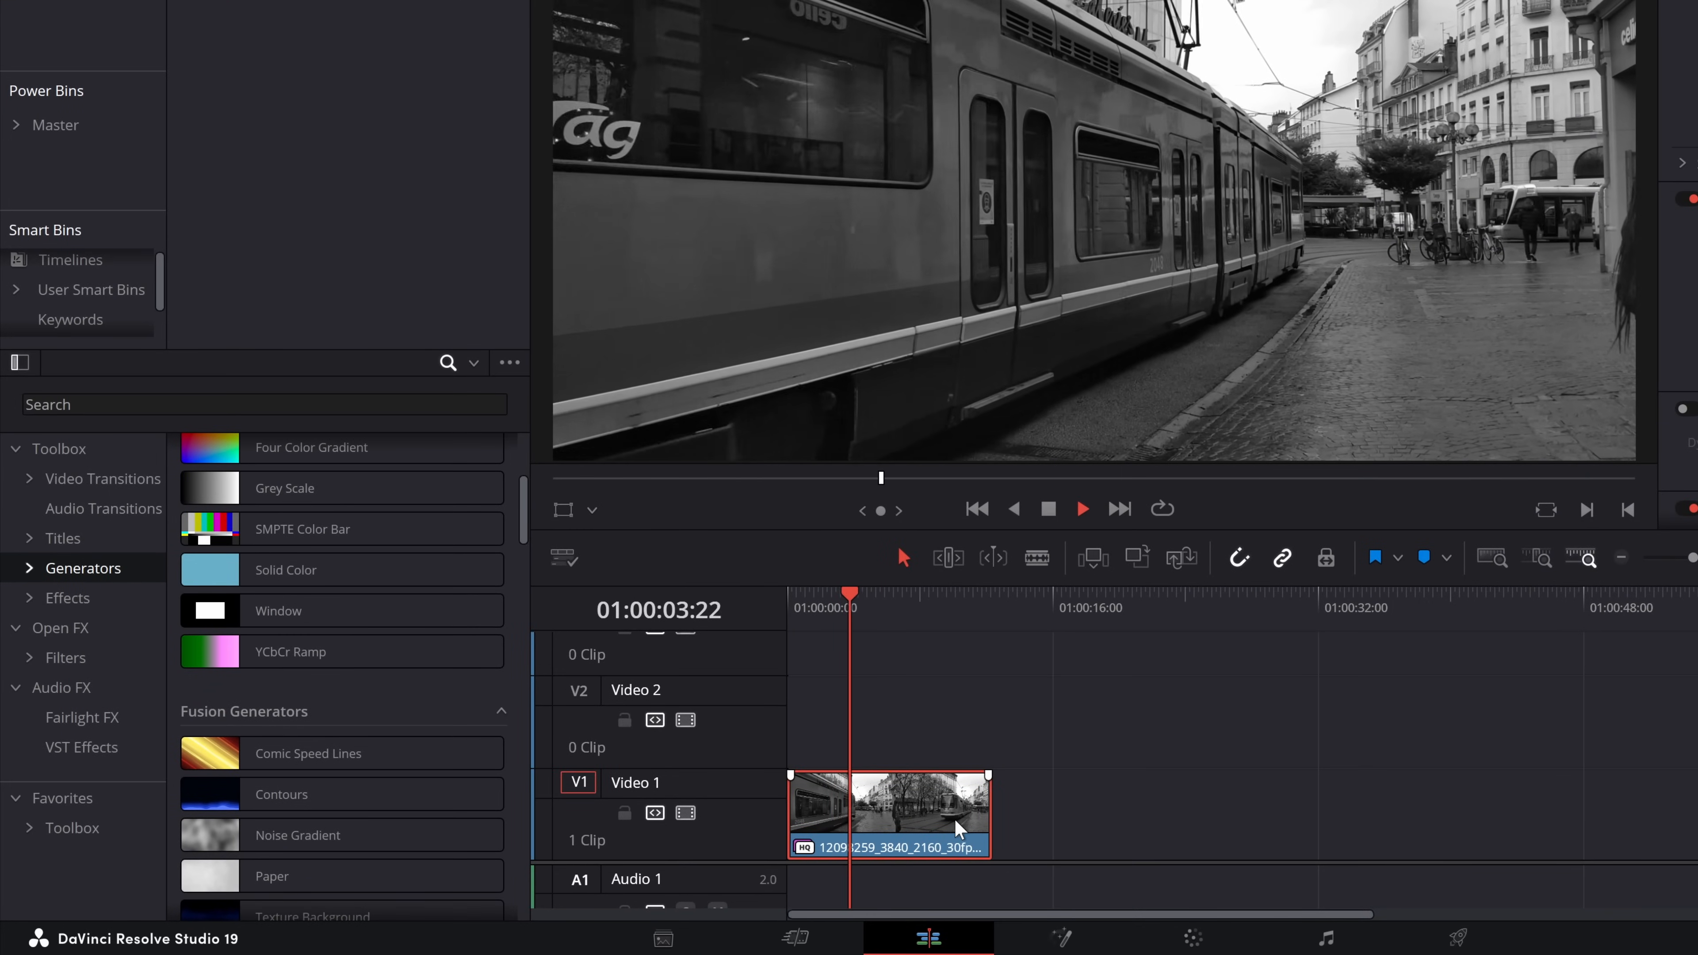
scroll(388, 686, down, 3)
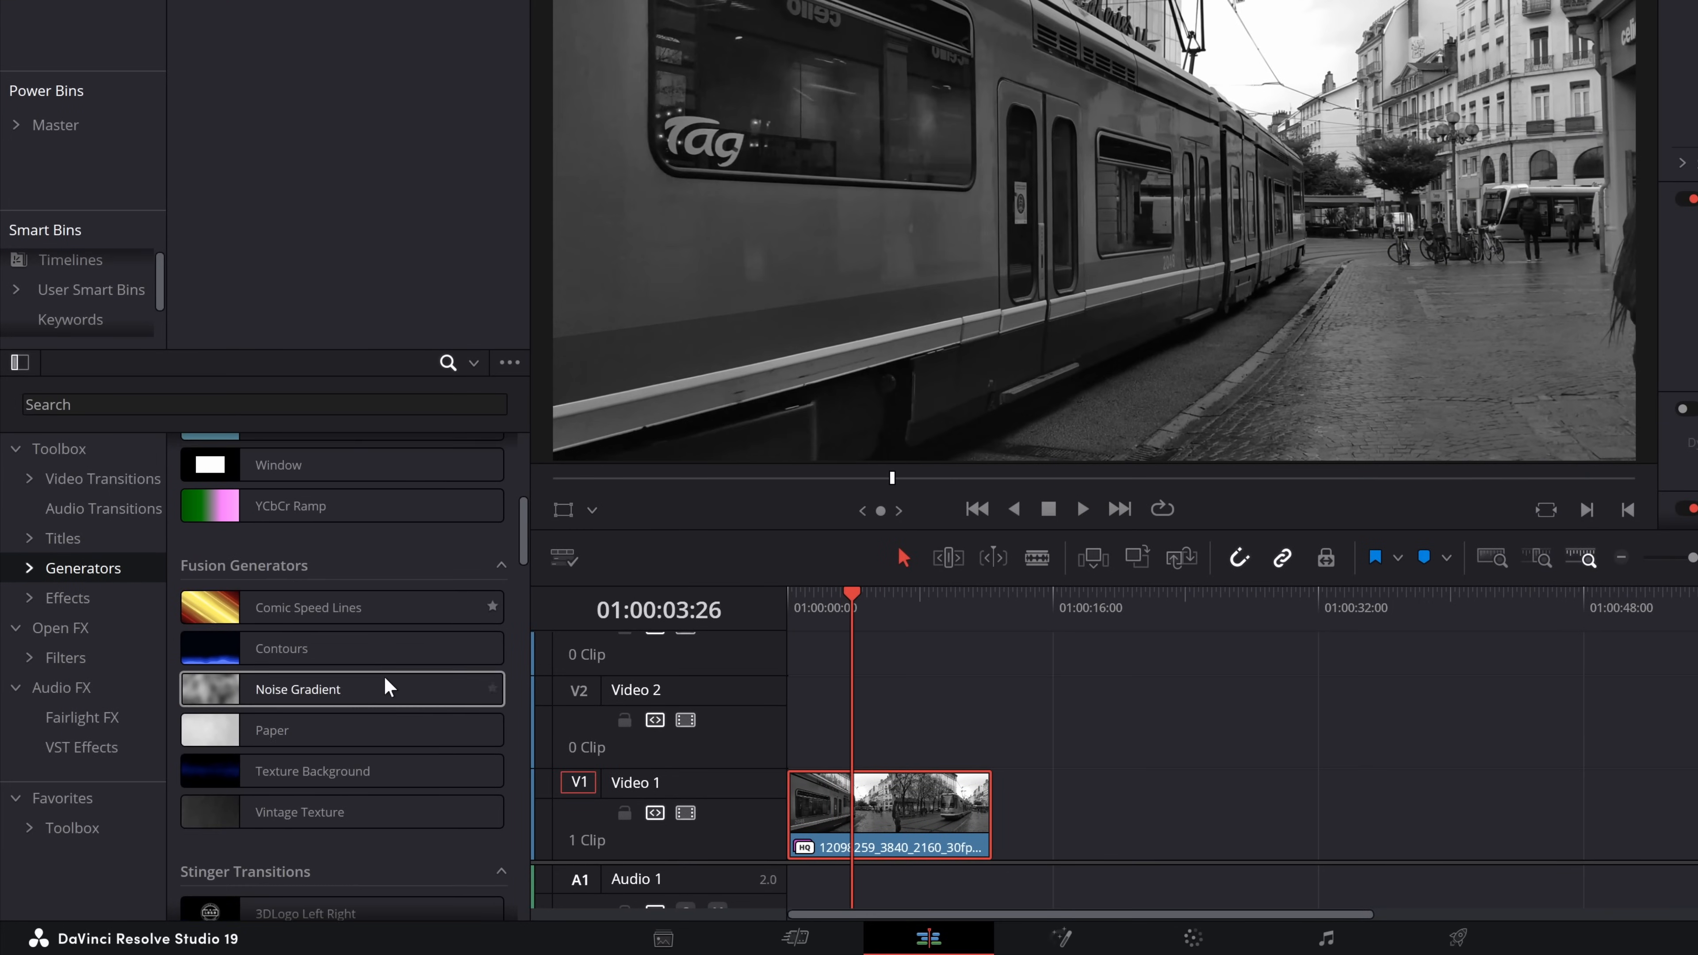
click(263, 812)
drag(263, 812, 983, 721)
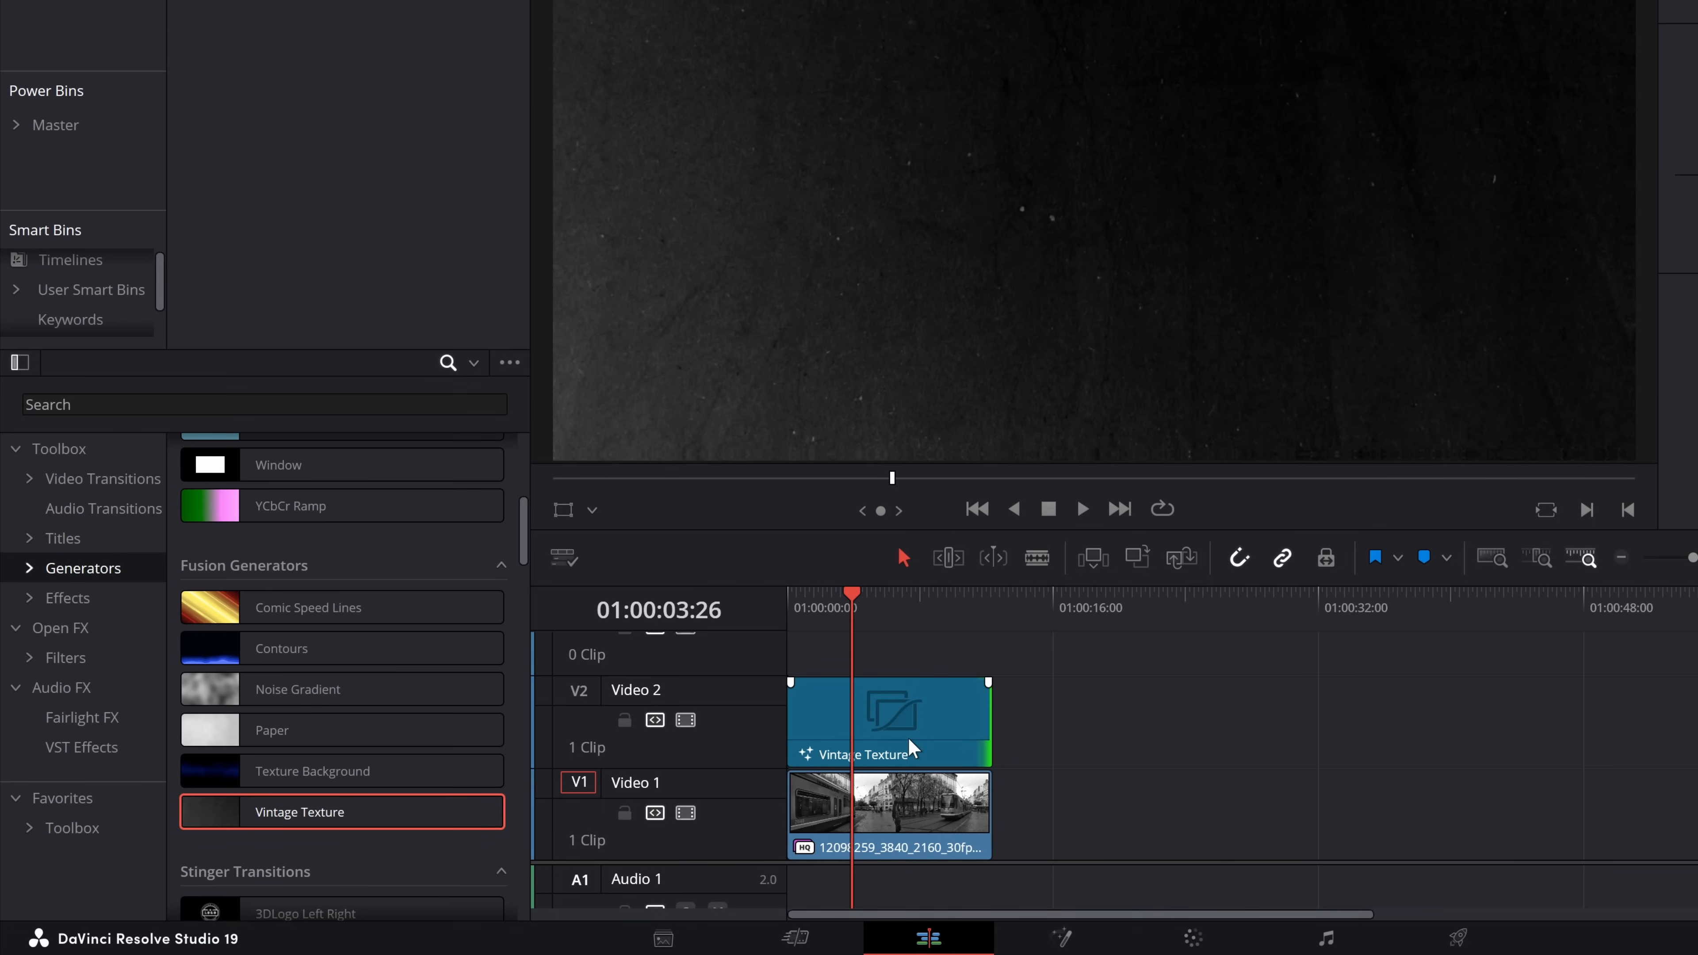
- Try the Add composite mode on the Vintage Texture clip and play back the blend over the tram footage
click(882, 720)
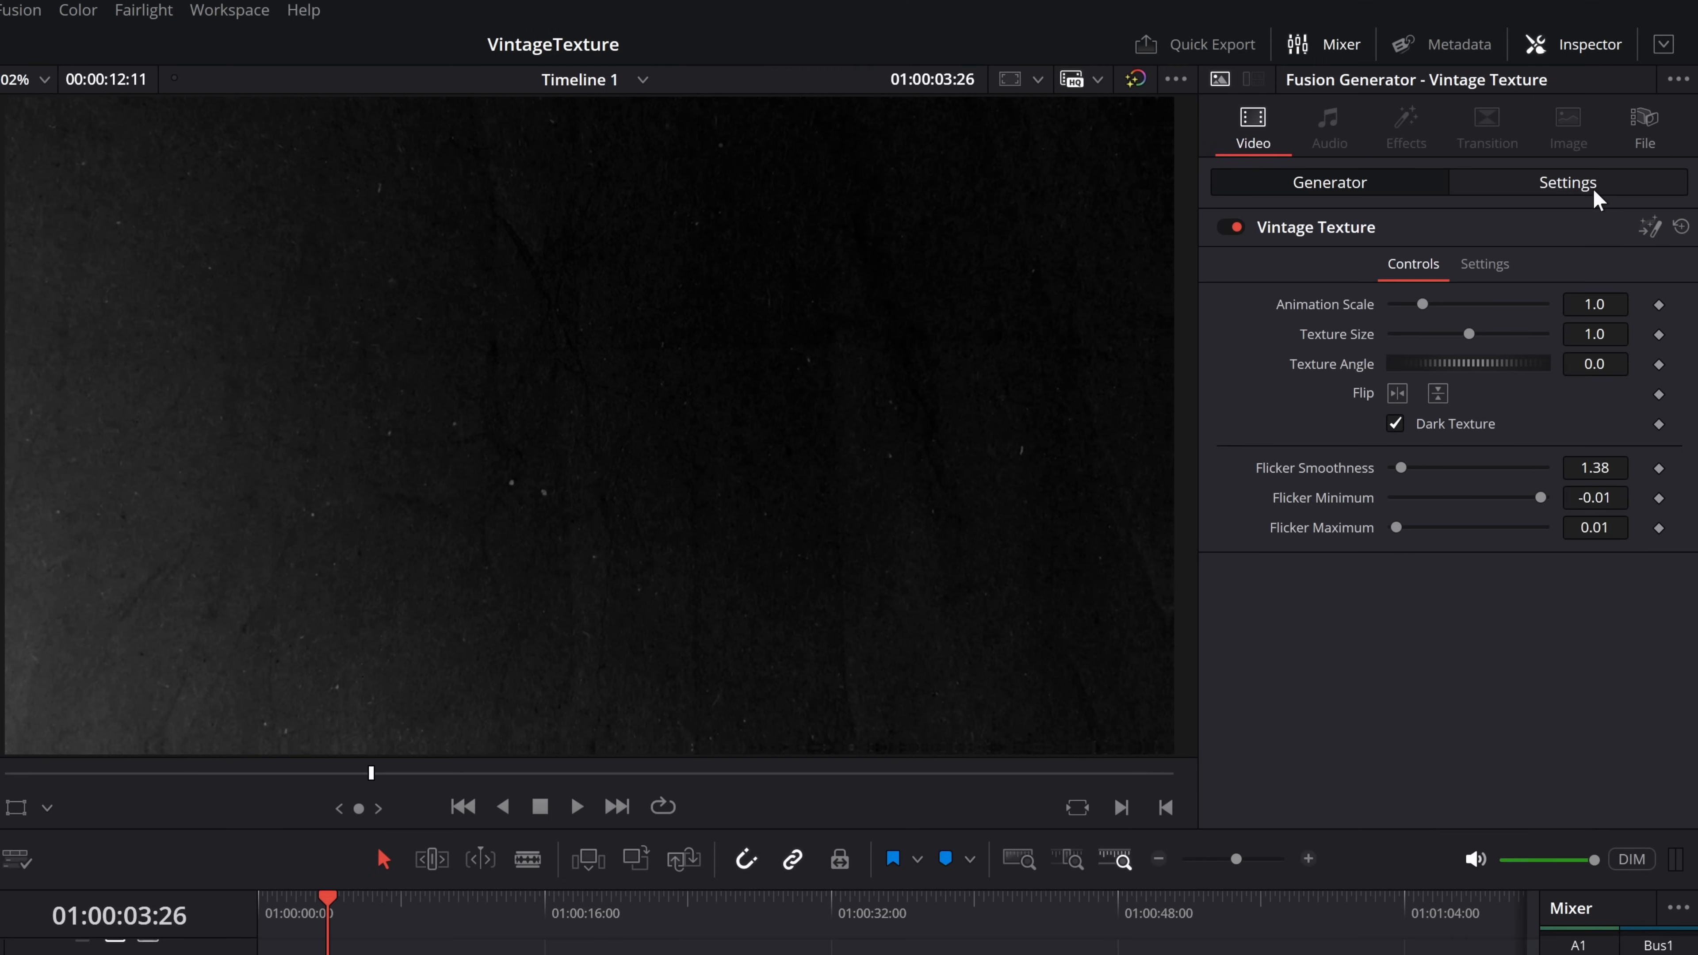
click(1594, 192)
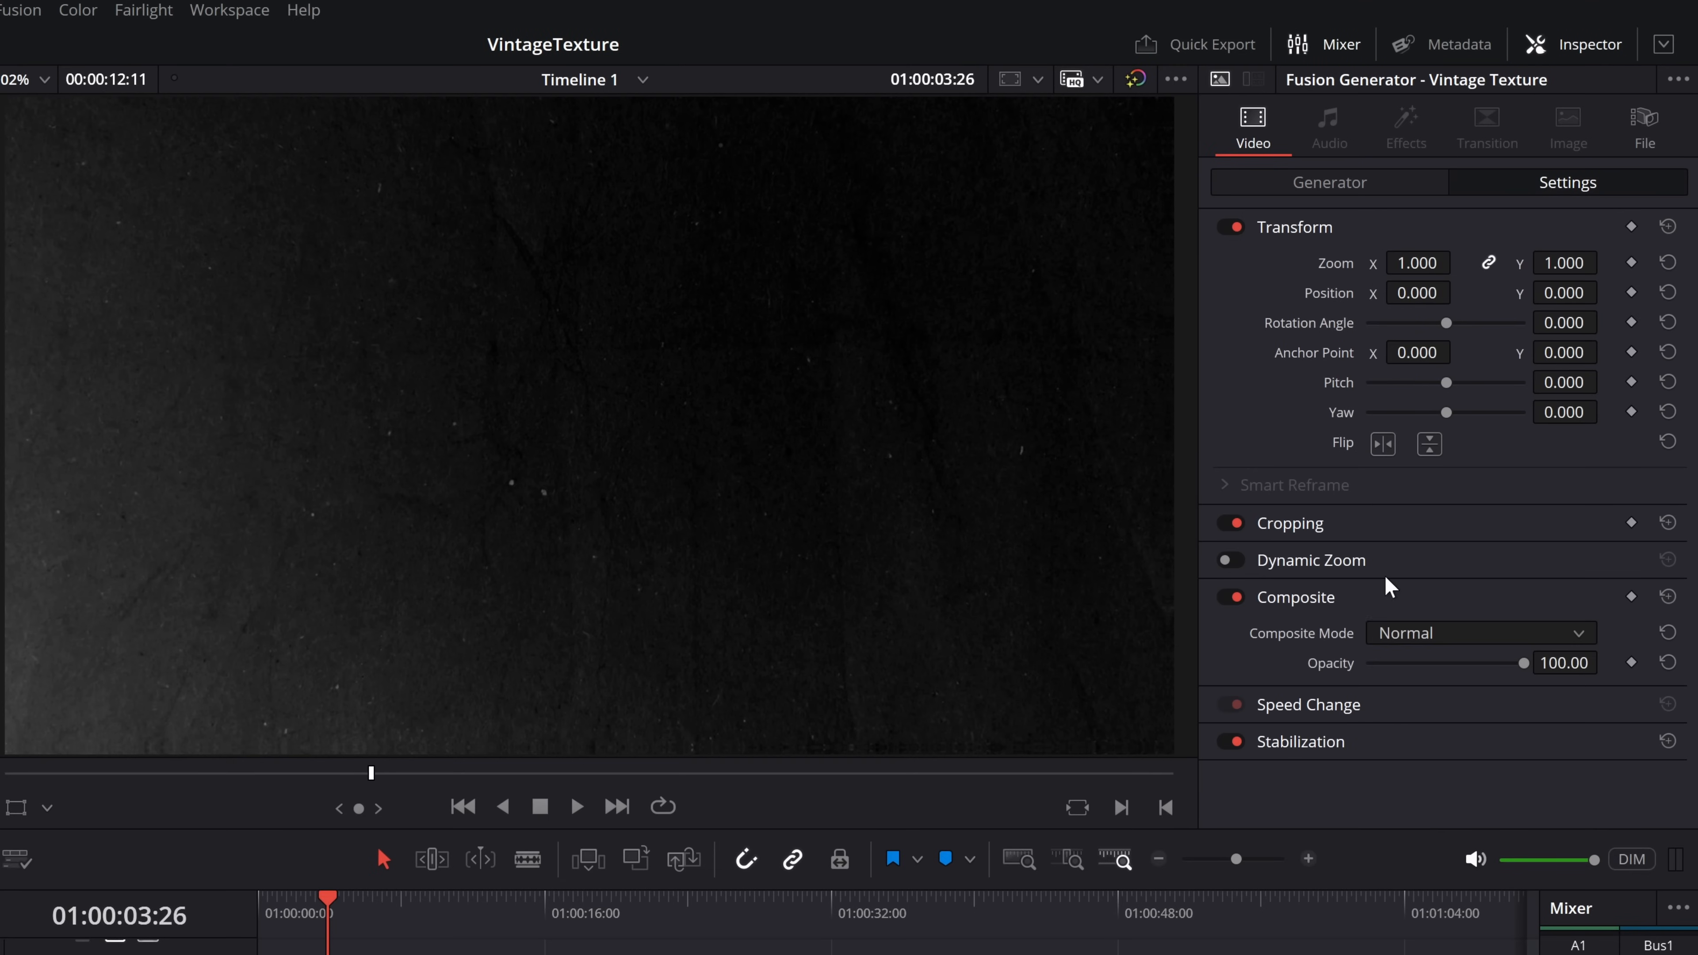
click(1449, 641)
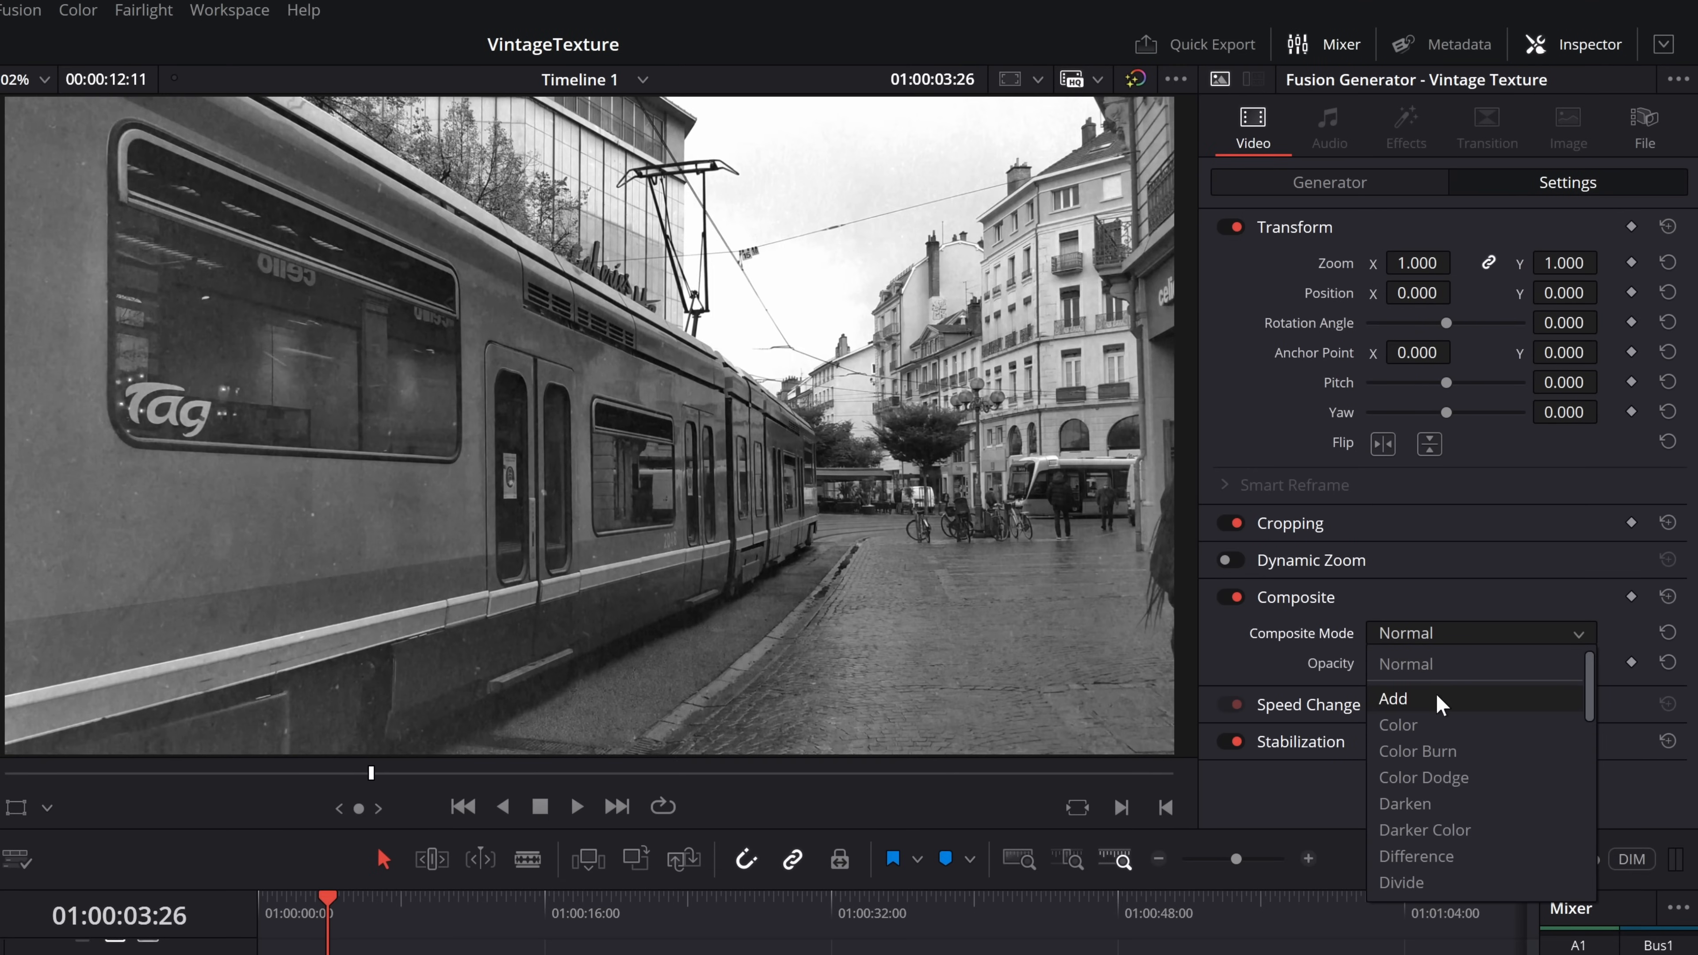
click(1439, 701)
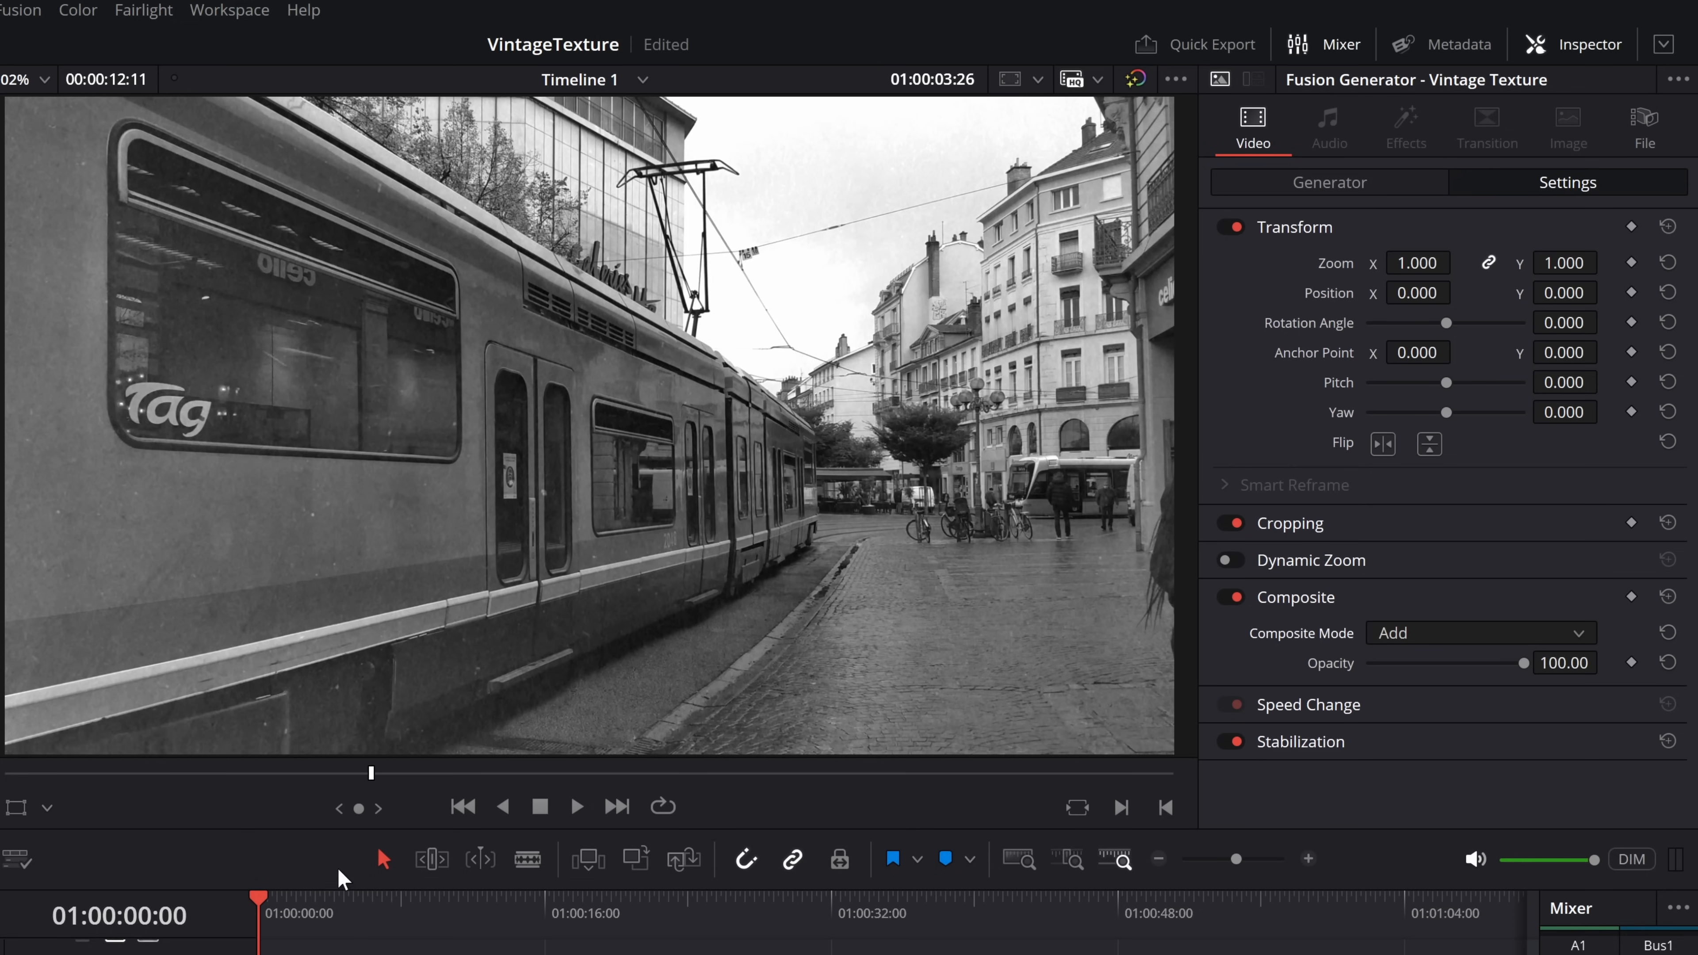
key(space)
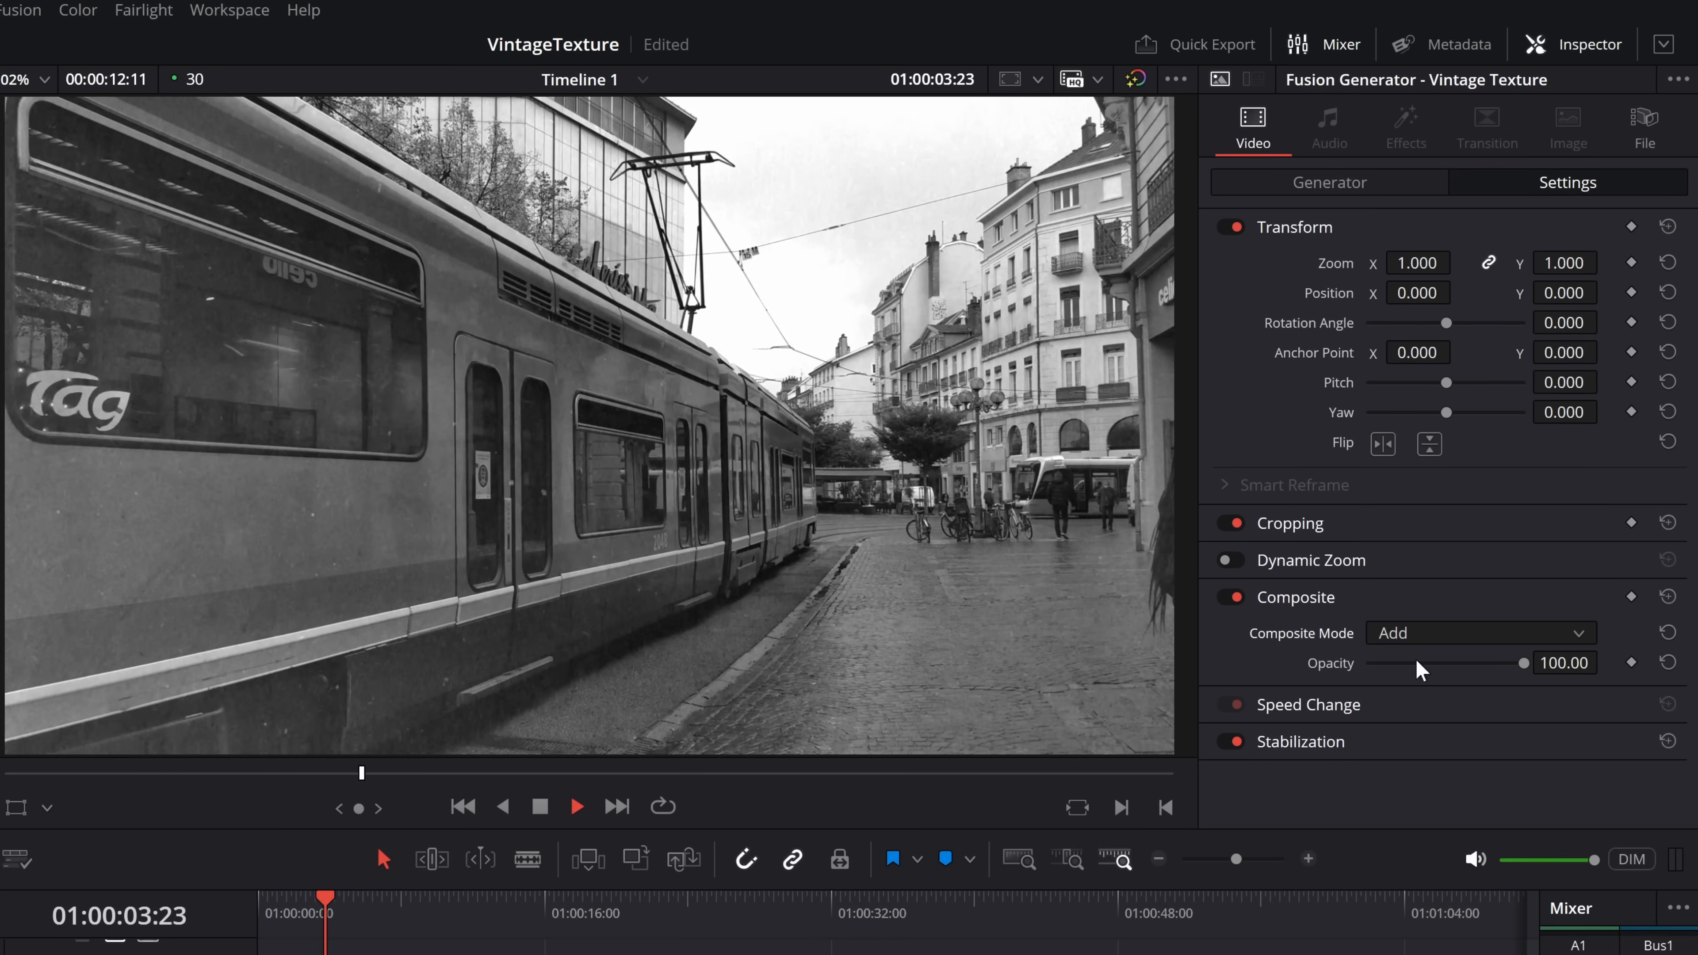
key(space)
- Set the Vintage Texture clip's Composite Mode to Screen and play back the blend over the tram footage
click(1429, 634)
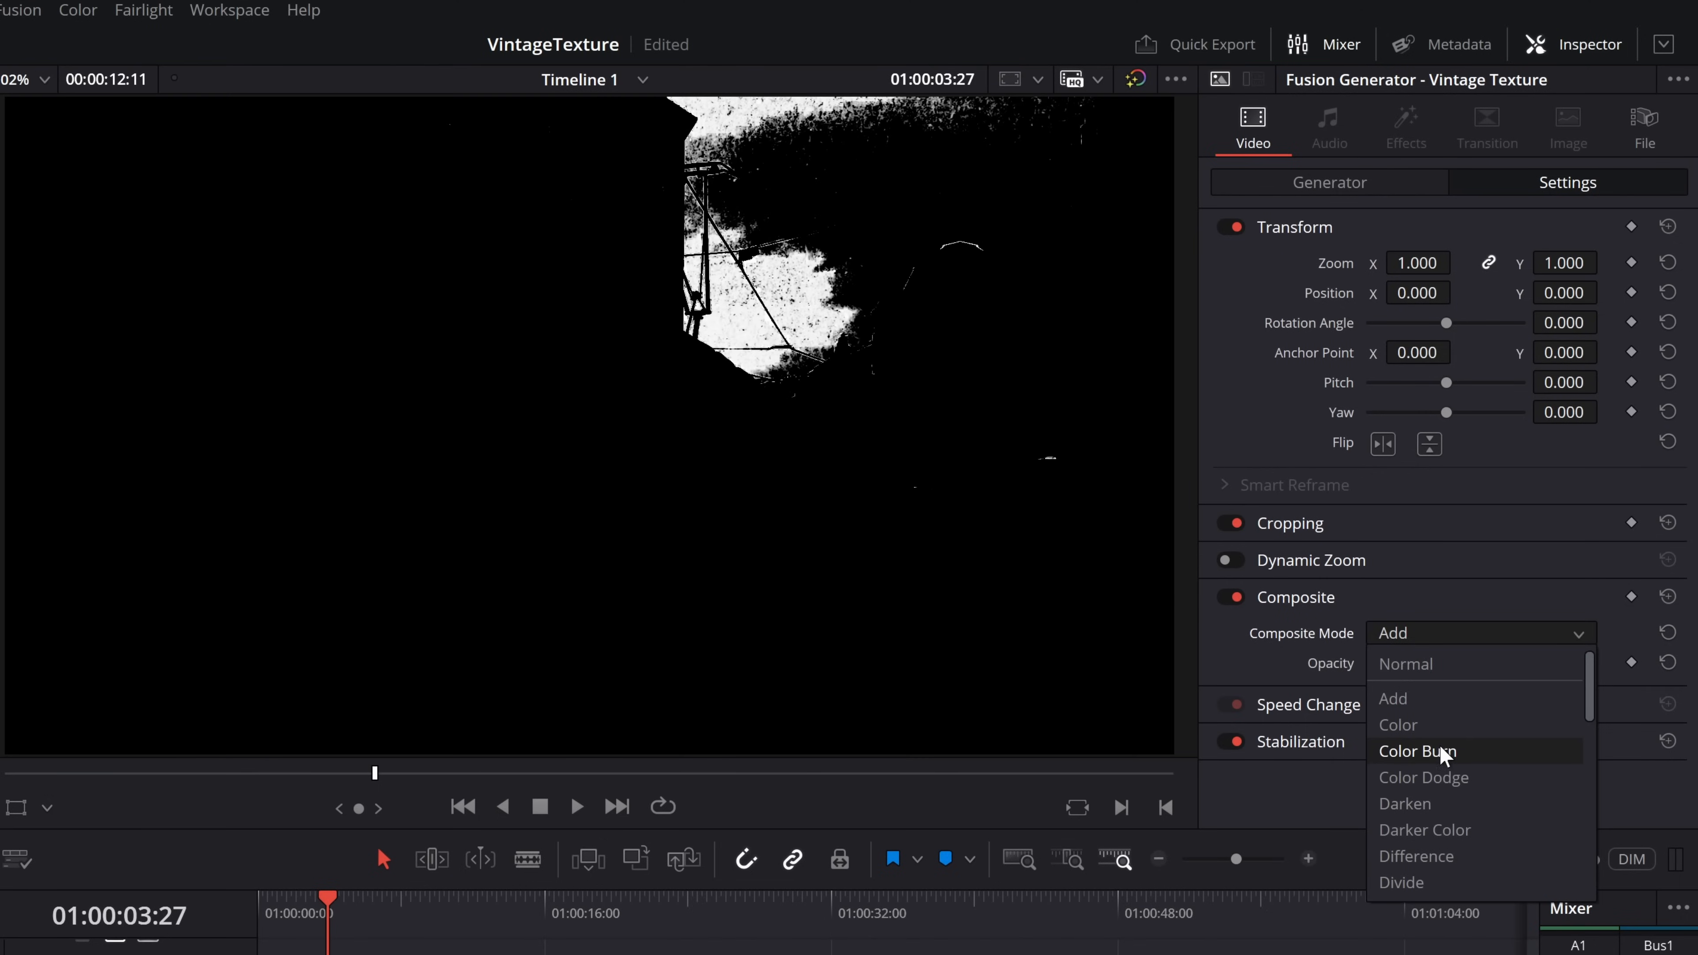
scroll(1435, 815, down, 1)
scroll(1431, 826, down, 2)
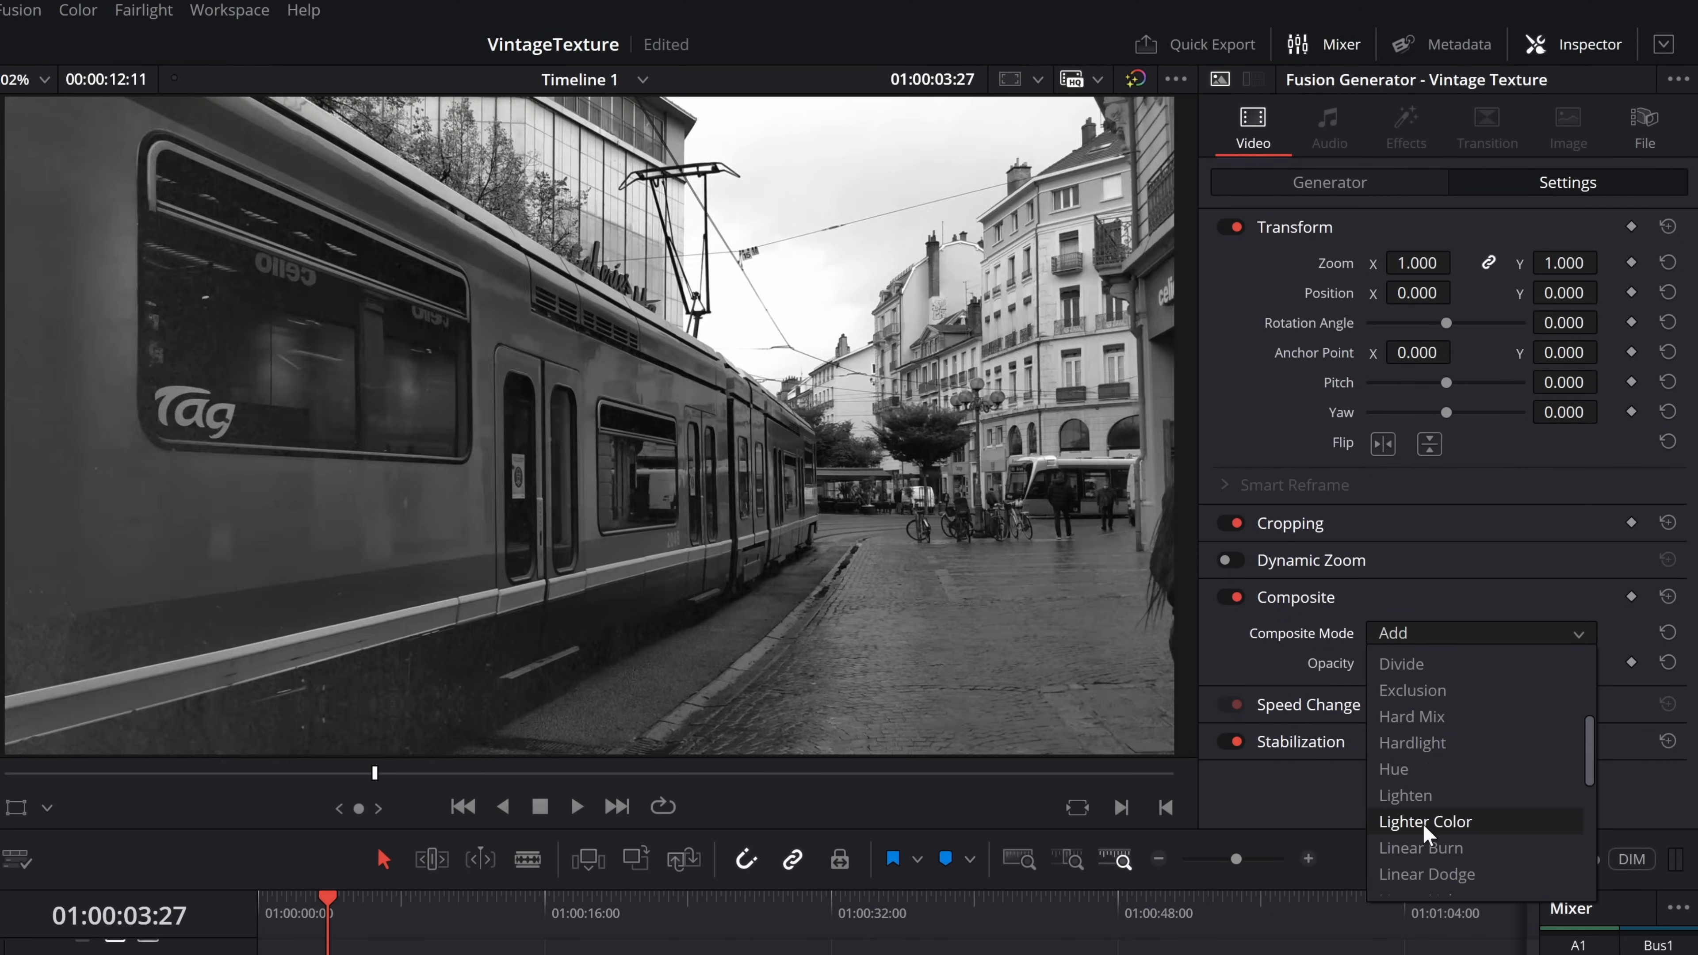
scroll(1415, 858, down, 4)
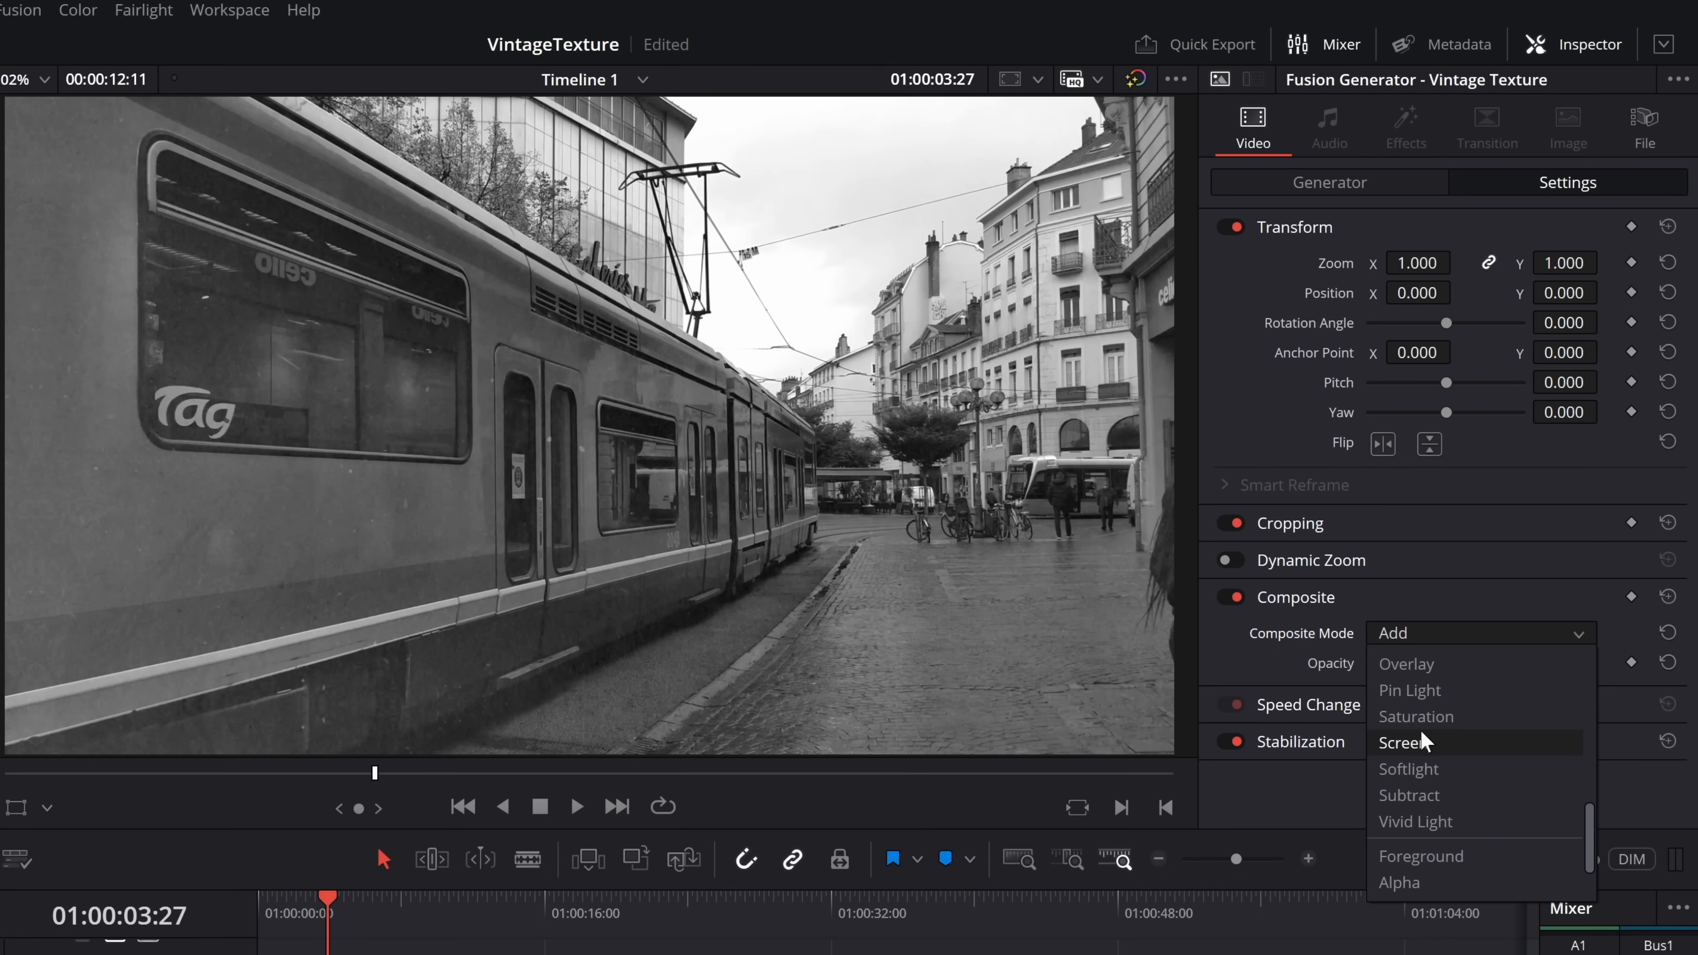
click(1416, 741)
key(space)
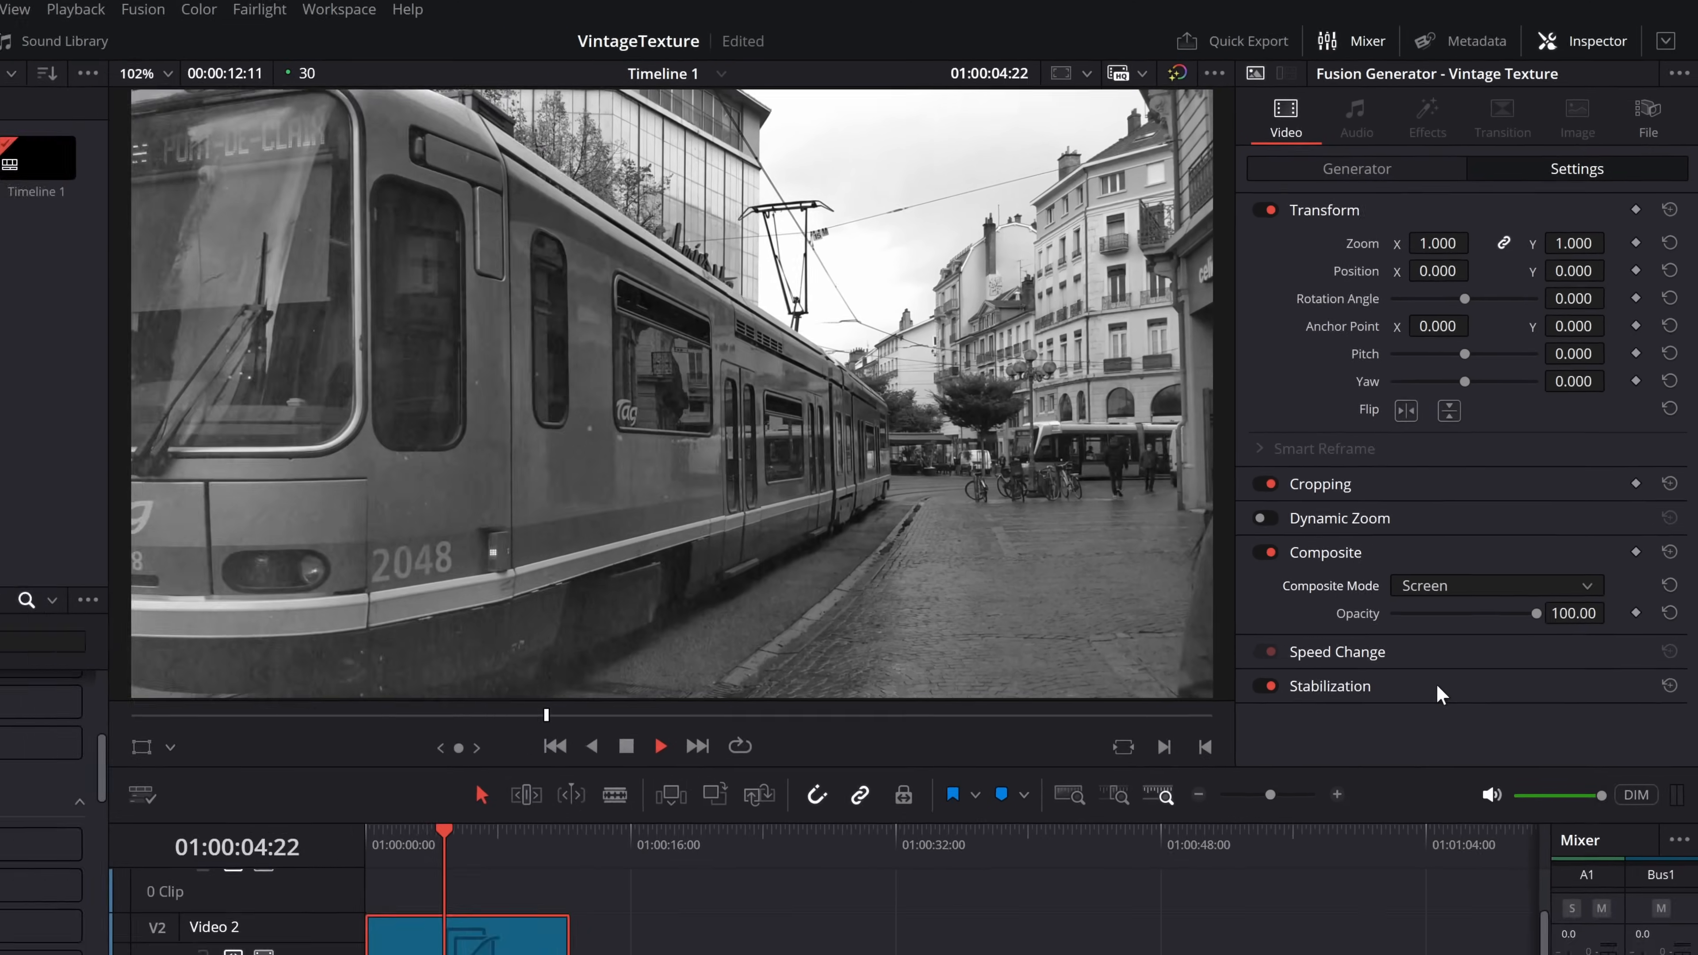
key(space)
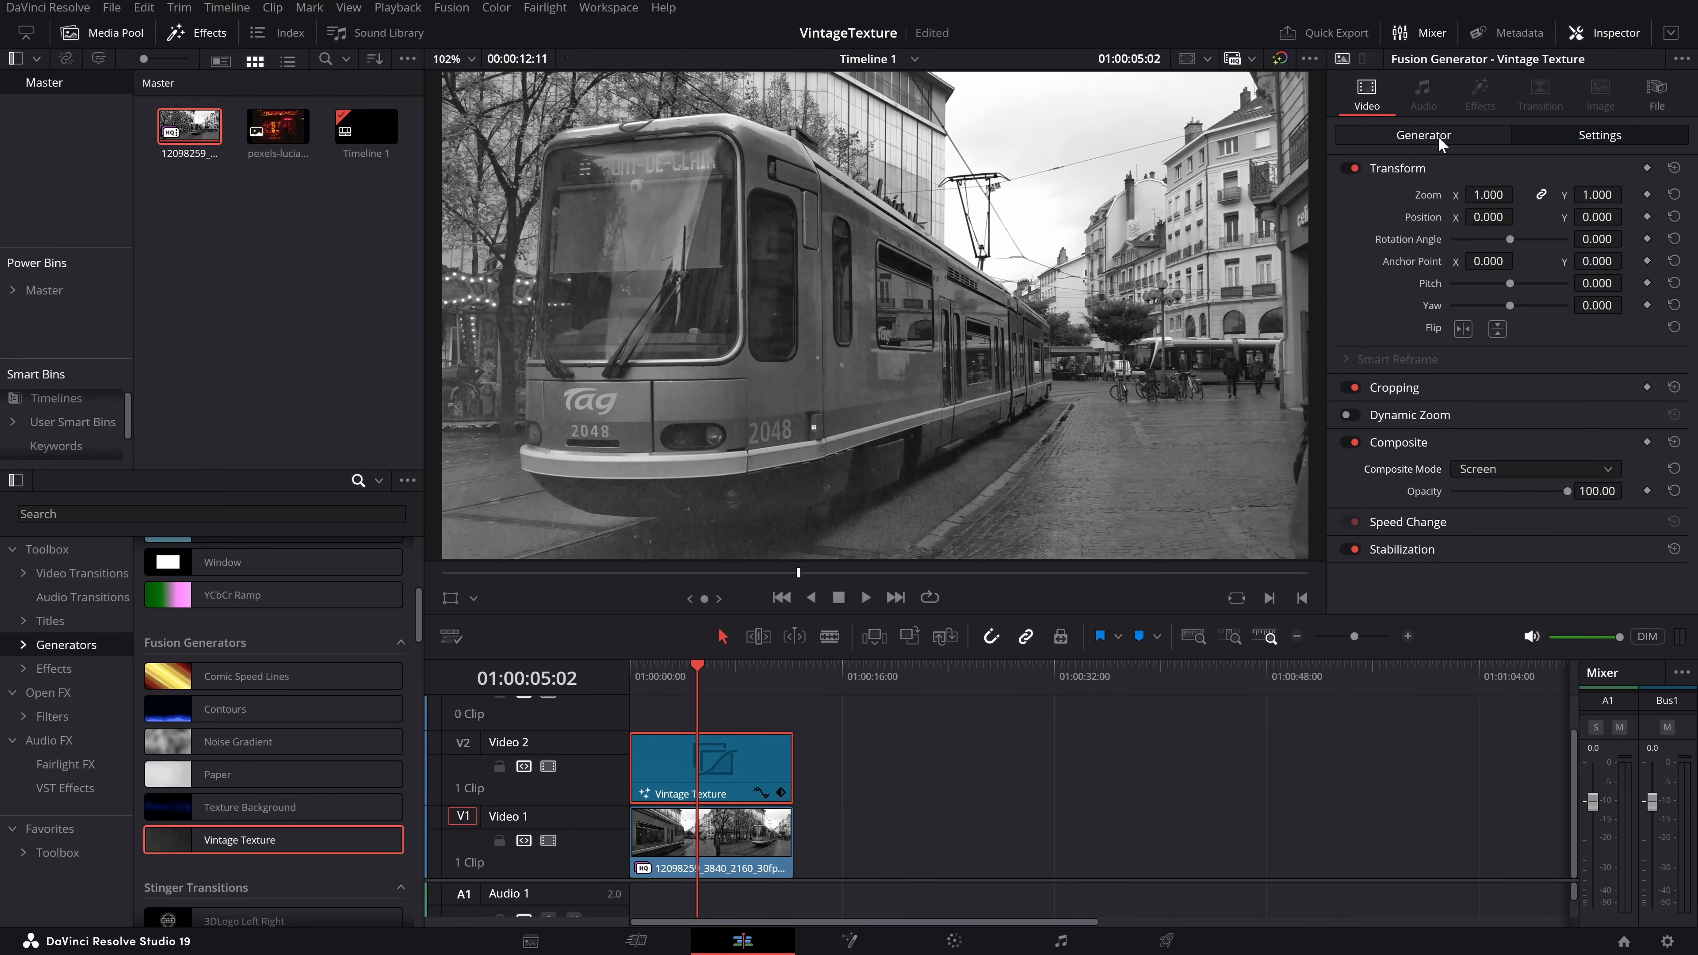
- Try turning off Dark Texture on the clip above the tram footage, and turn it back on
click(1438, 135)
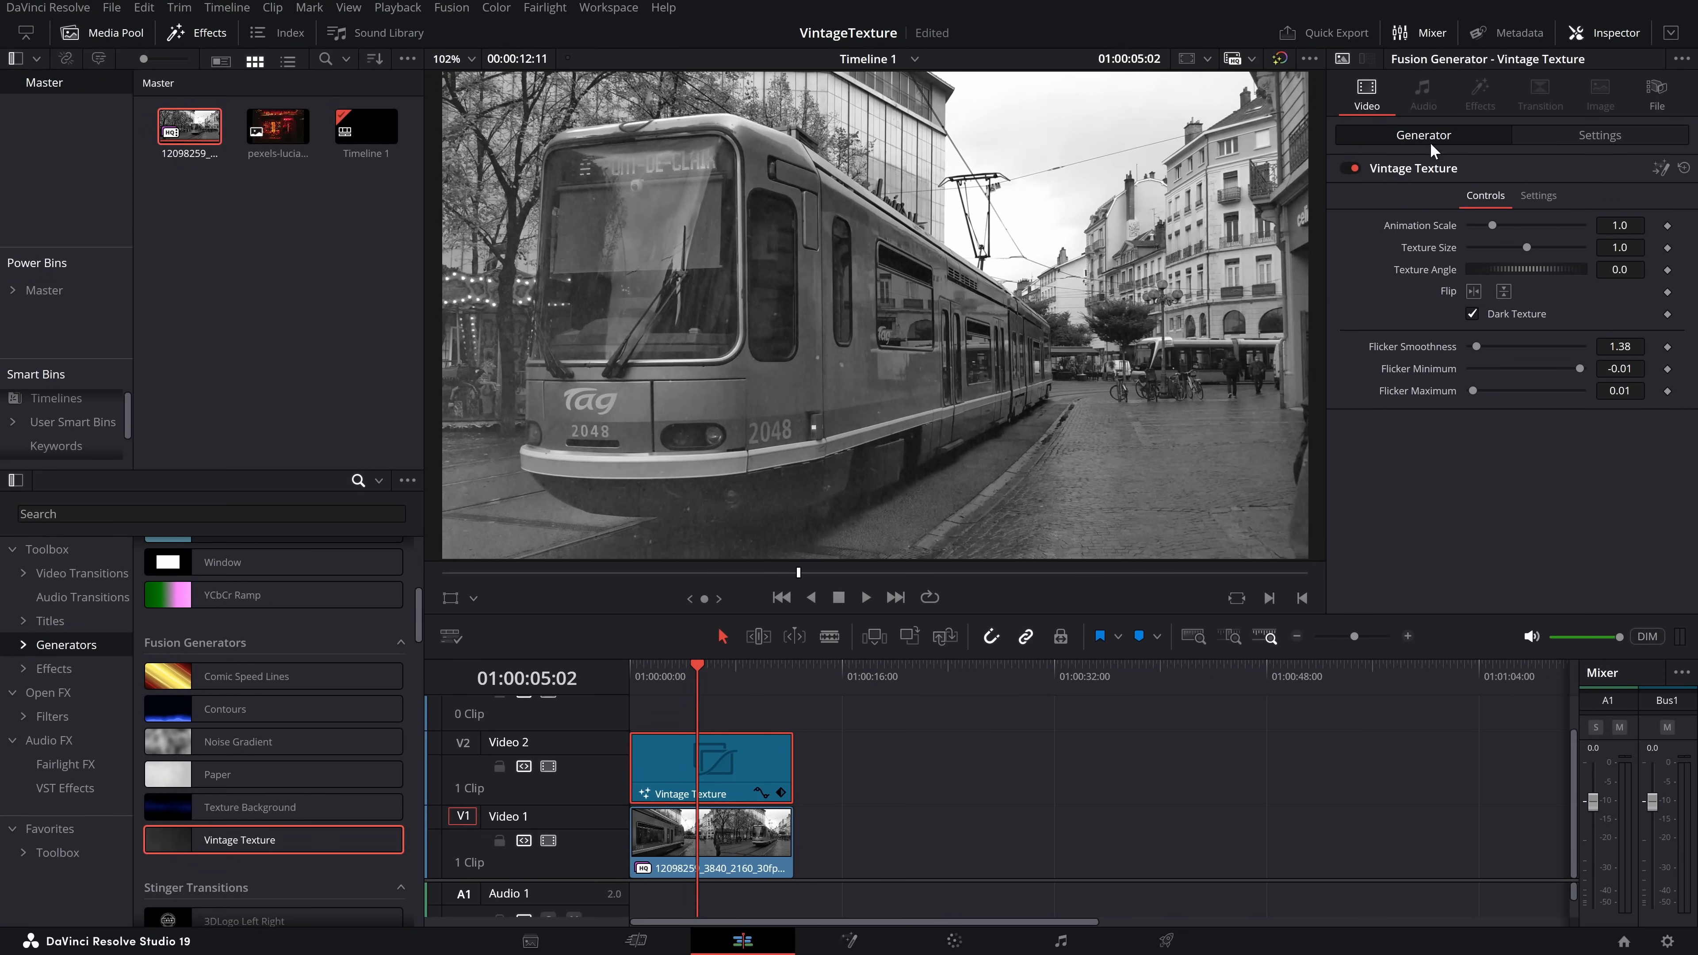
click(1474, 313)
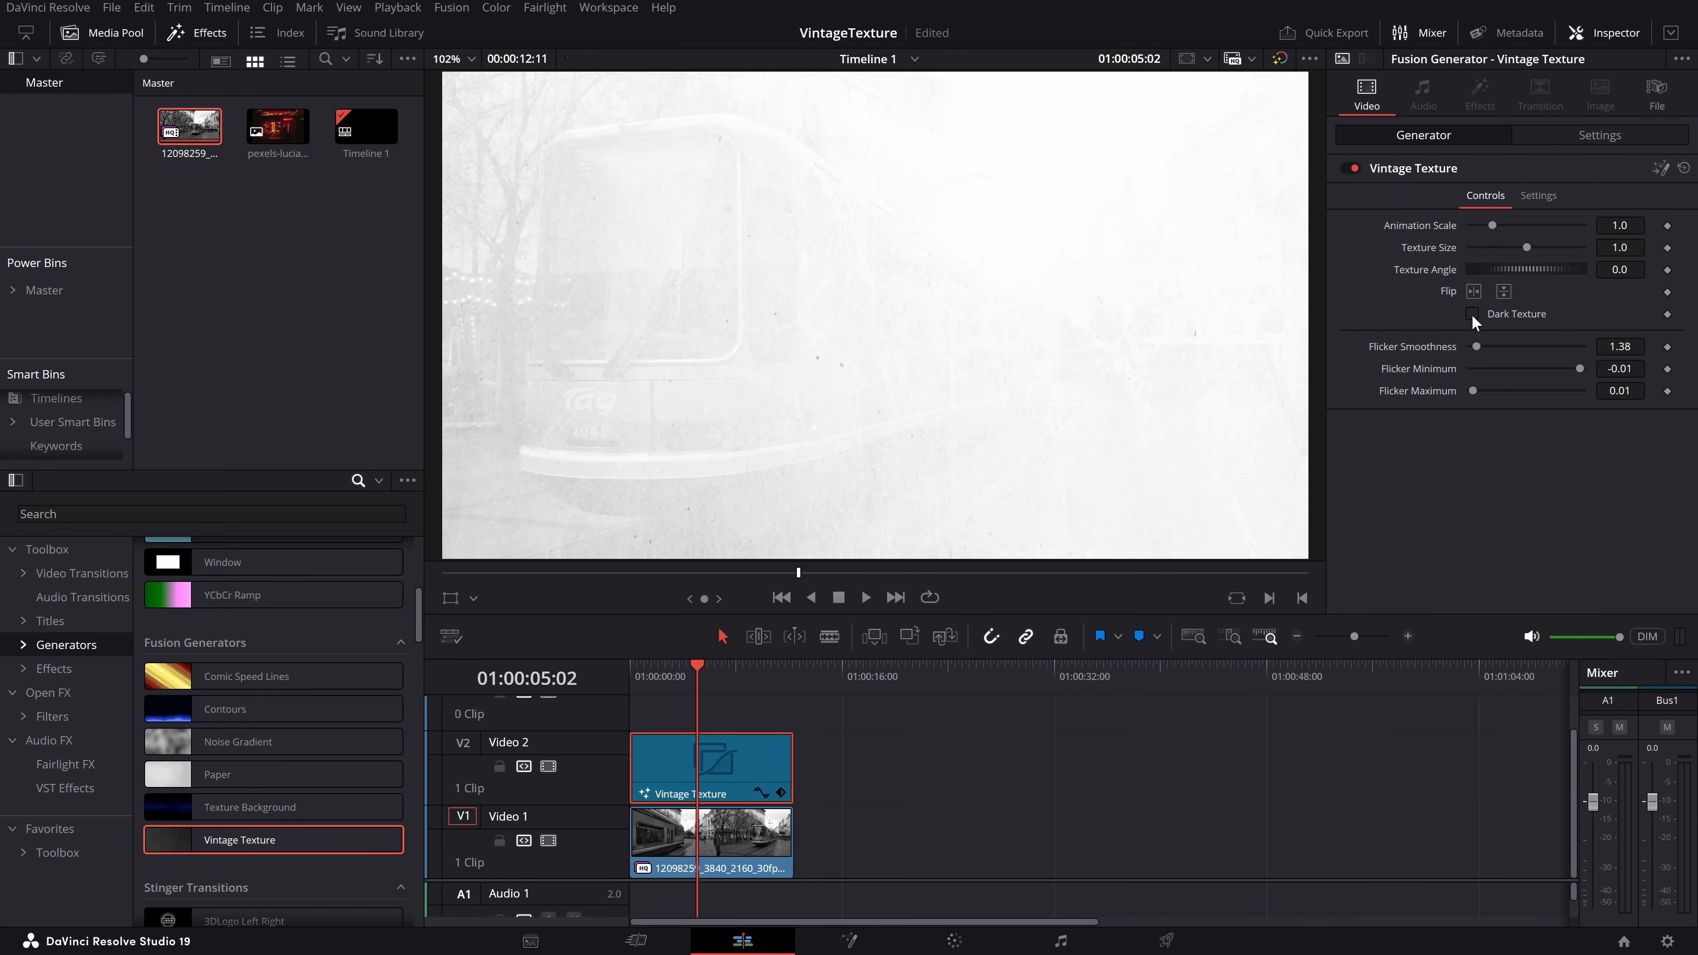
click(1473, 314)
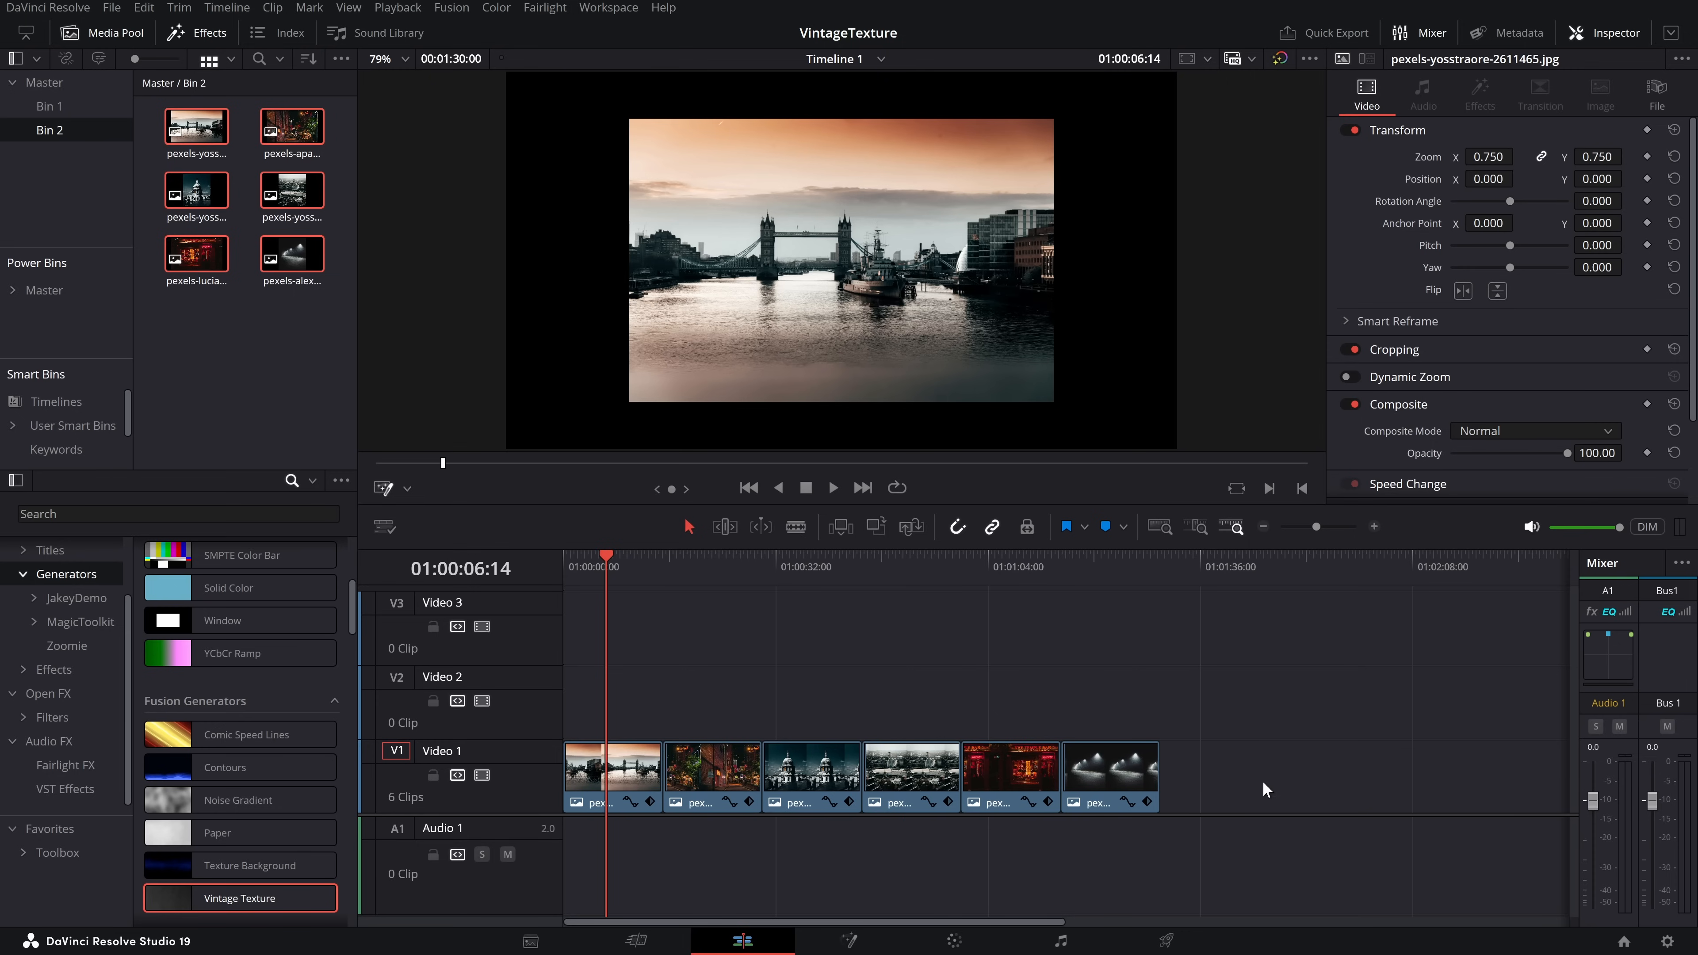
- Move all six photo clips to Video 2, place a Vintage Texture generator beneath them on Video 1 at matching length, and preview
drag(1283, 787, 577, 676)
drag(640, 789, 632, 724)
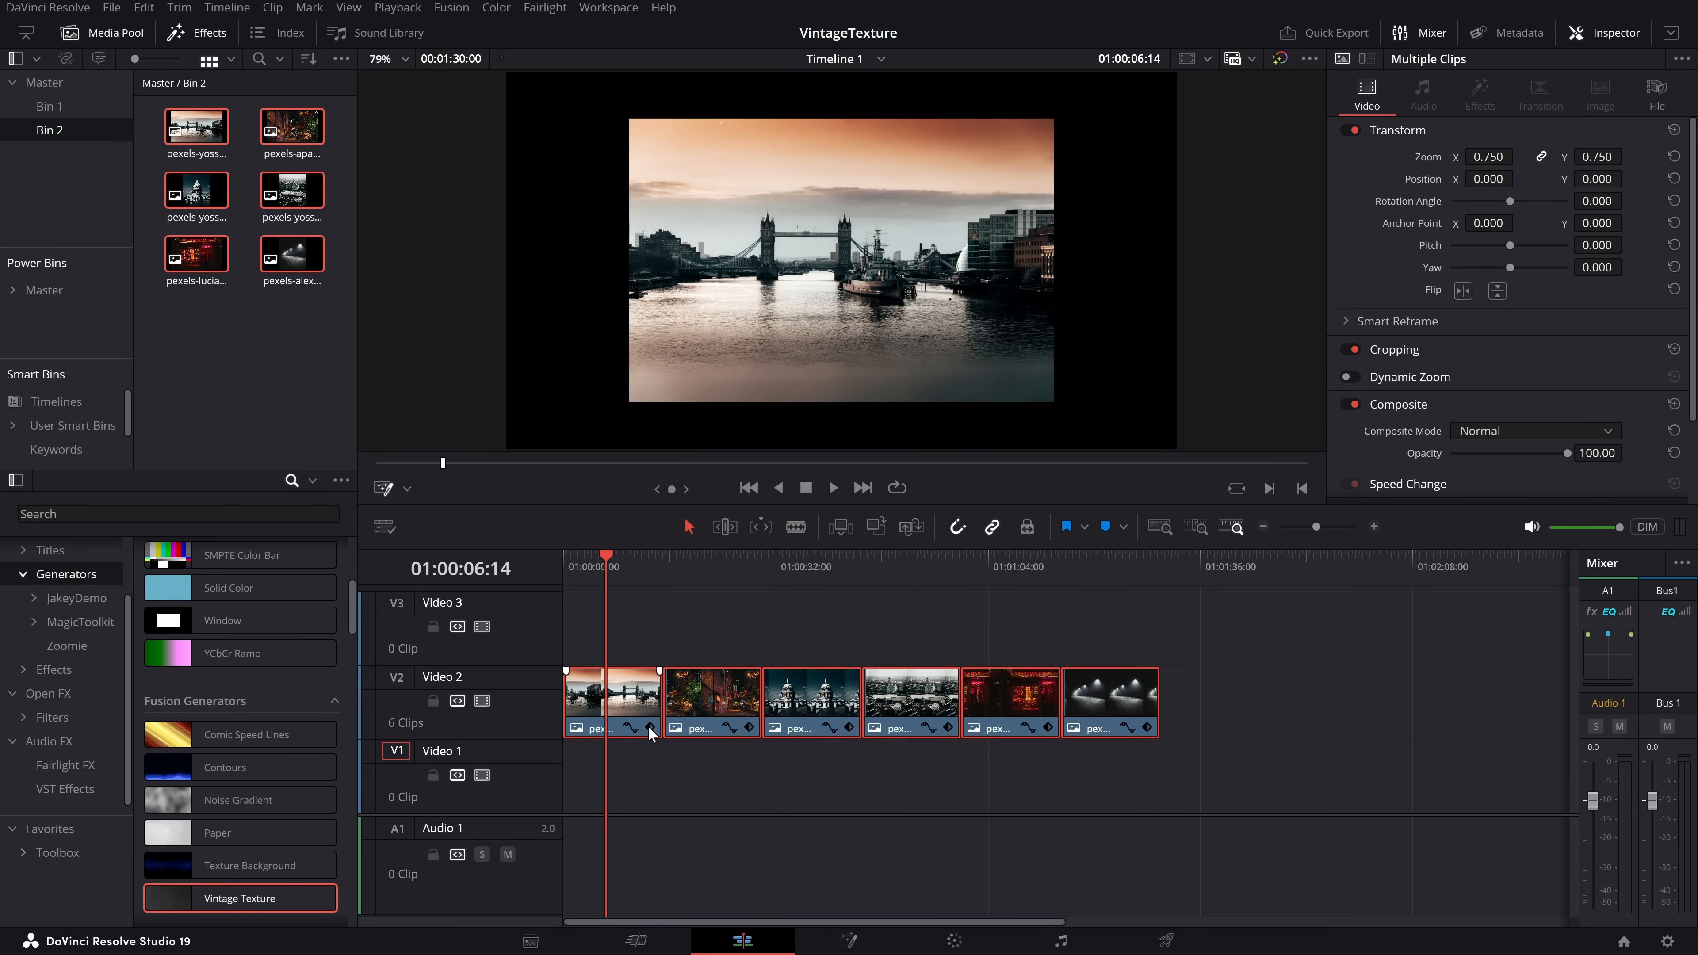
click(677, 770)
drag(230, 904, 1158, 769)
key(space)
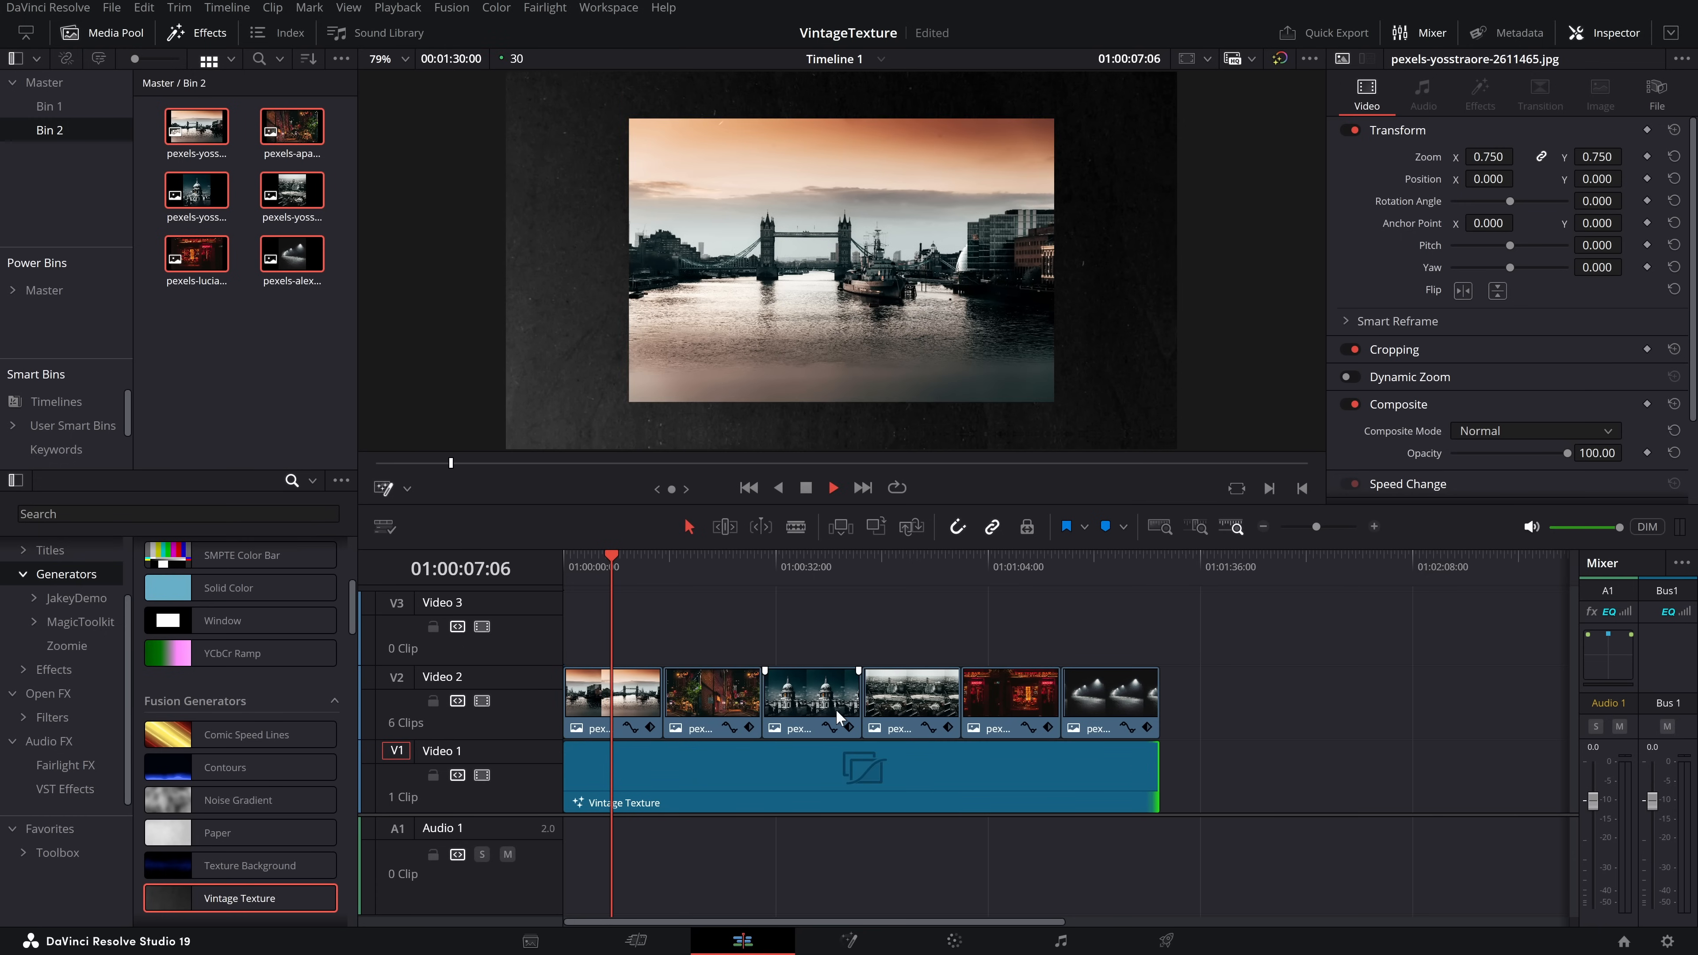
key(space)
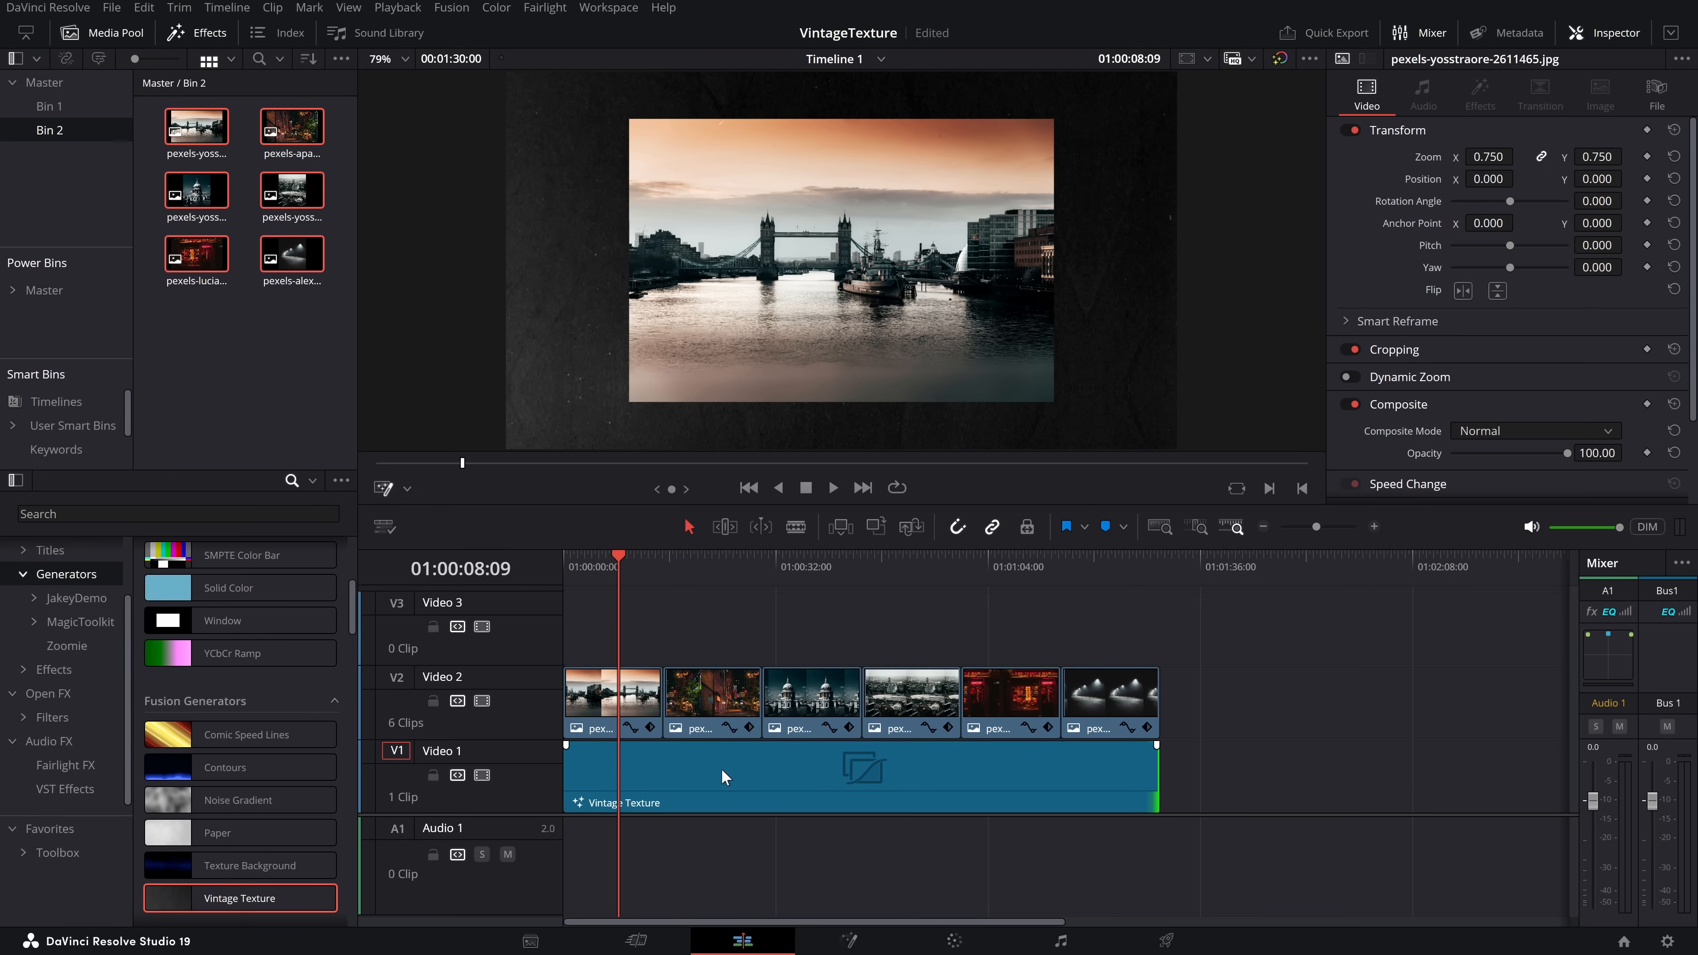
- Turn off Dark Texture on the Video 1 Vintage Texture clip and preview the light background behind the photo
click(722, 768)
click(1480, 313)
key(space)
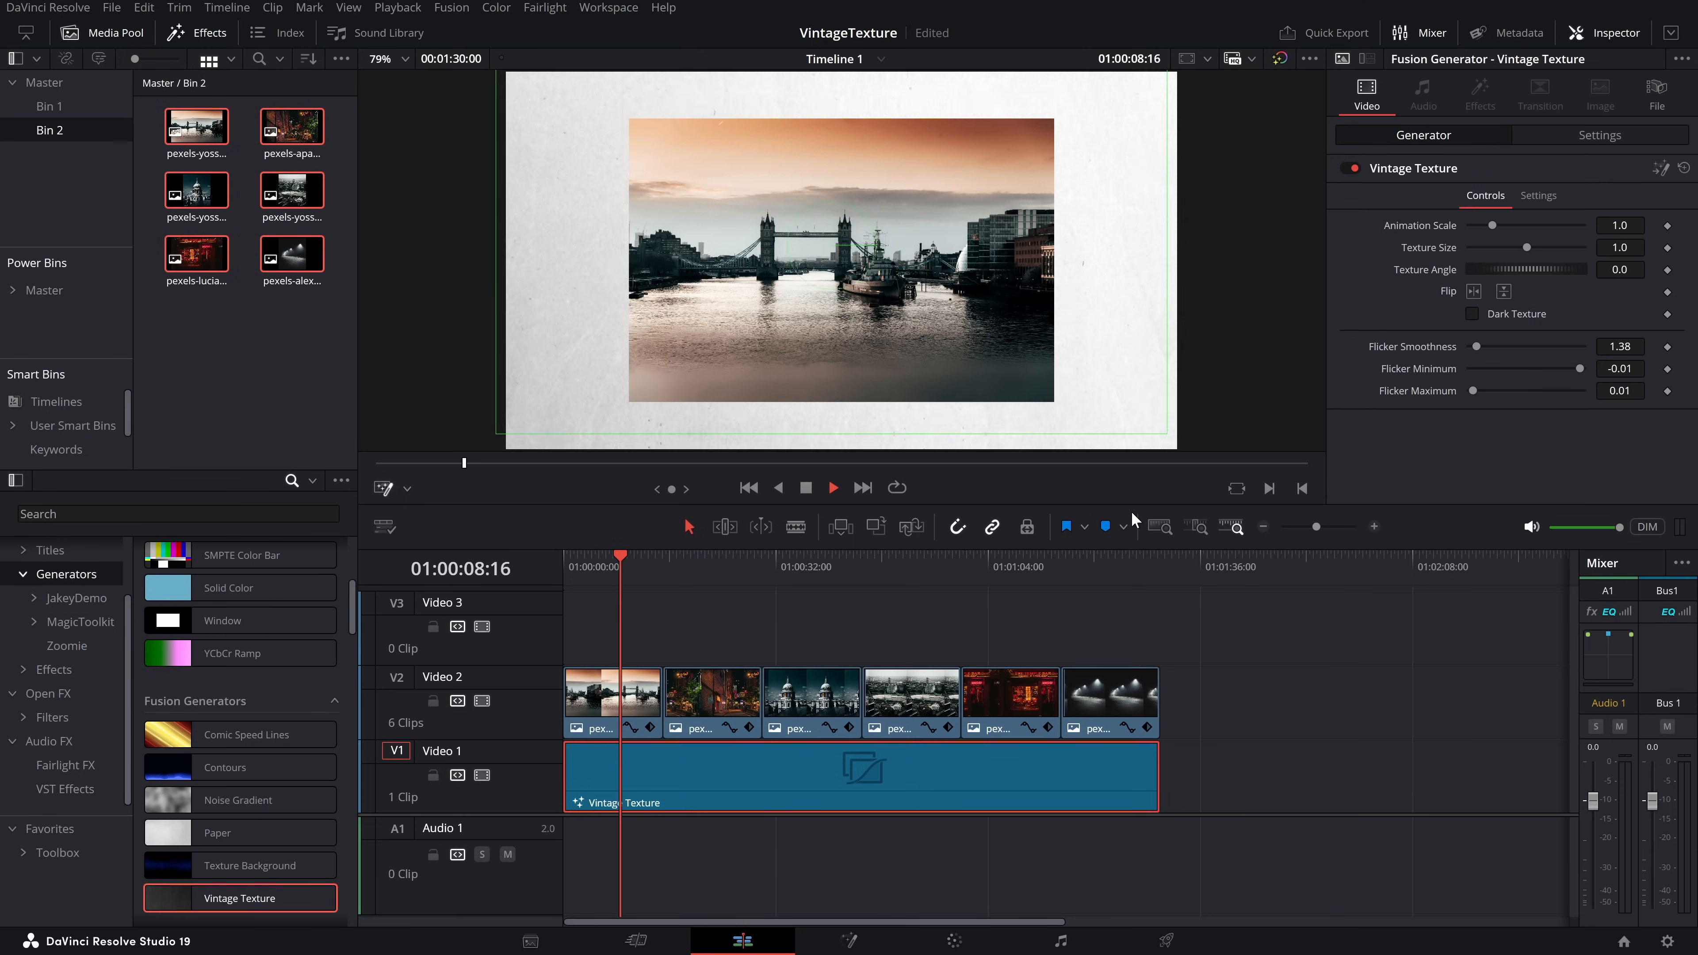
key(space)
click(732, 619)
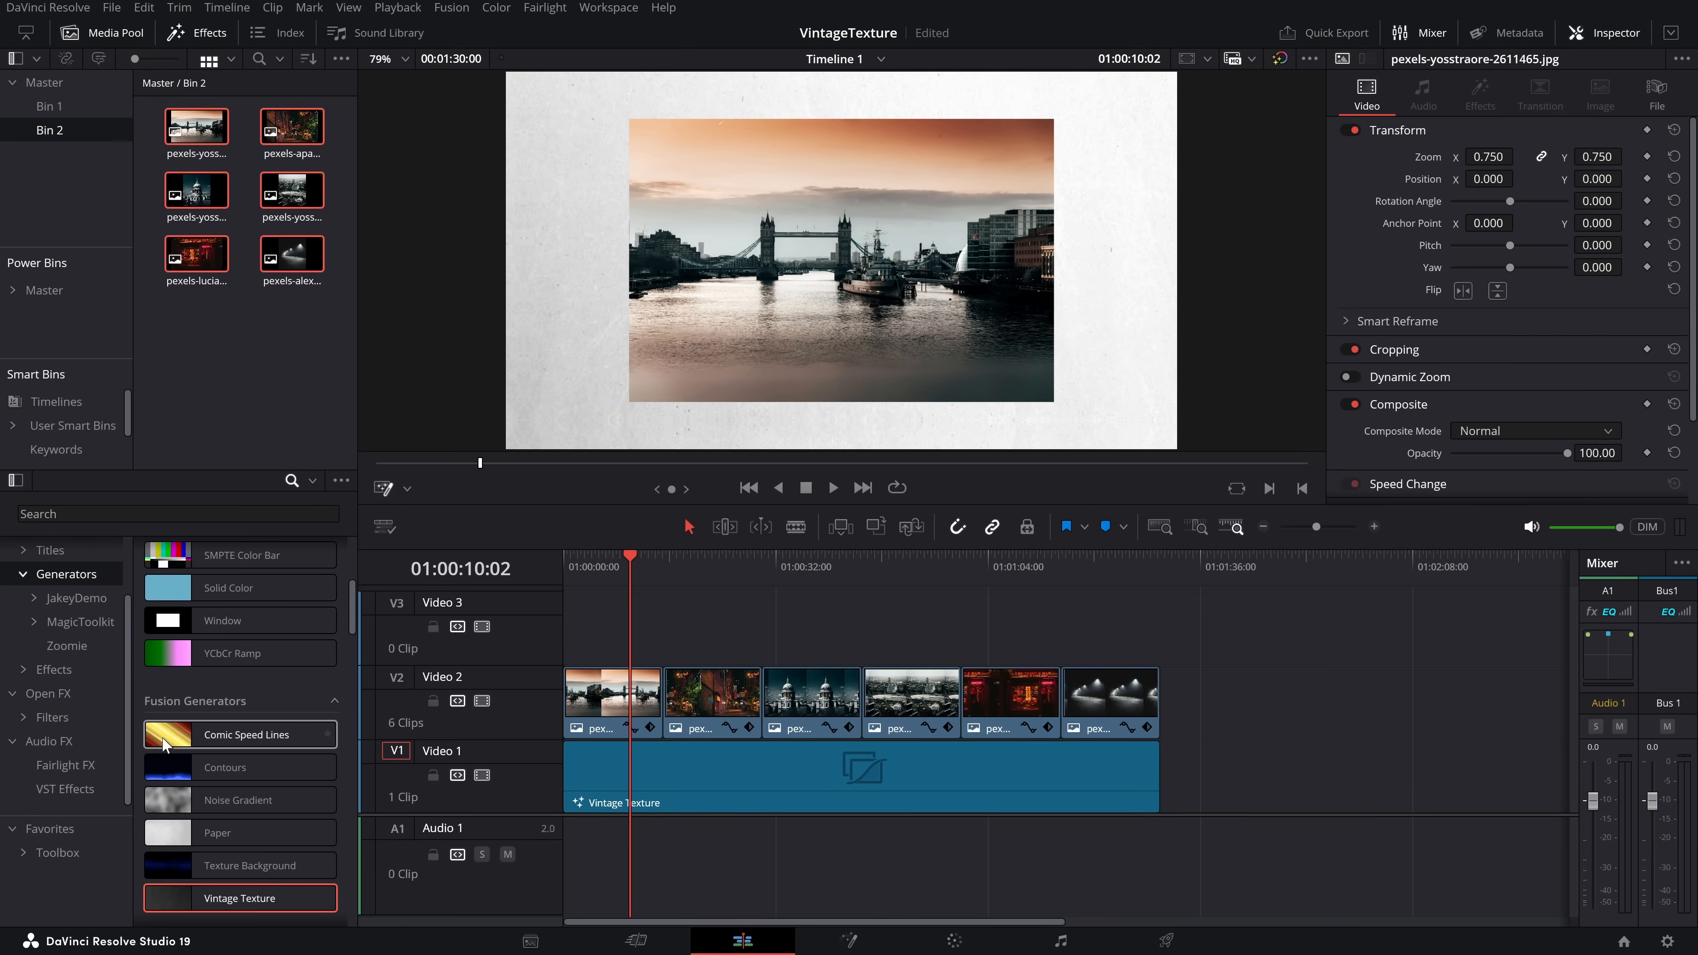
- Search the Open FX effects for "drop" and apply Drop Shadow to the first photo clip on Video 2
click(47, 699)
click(107, 423)
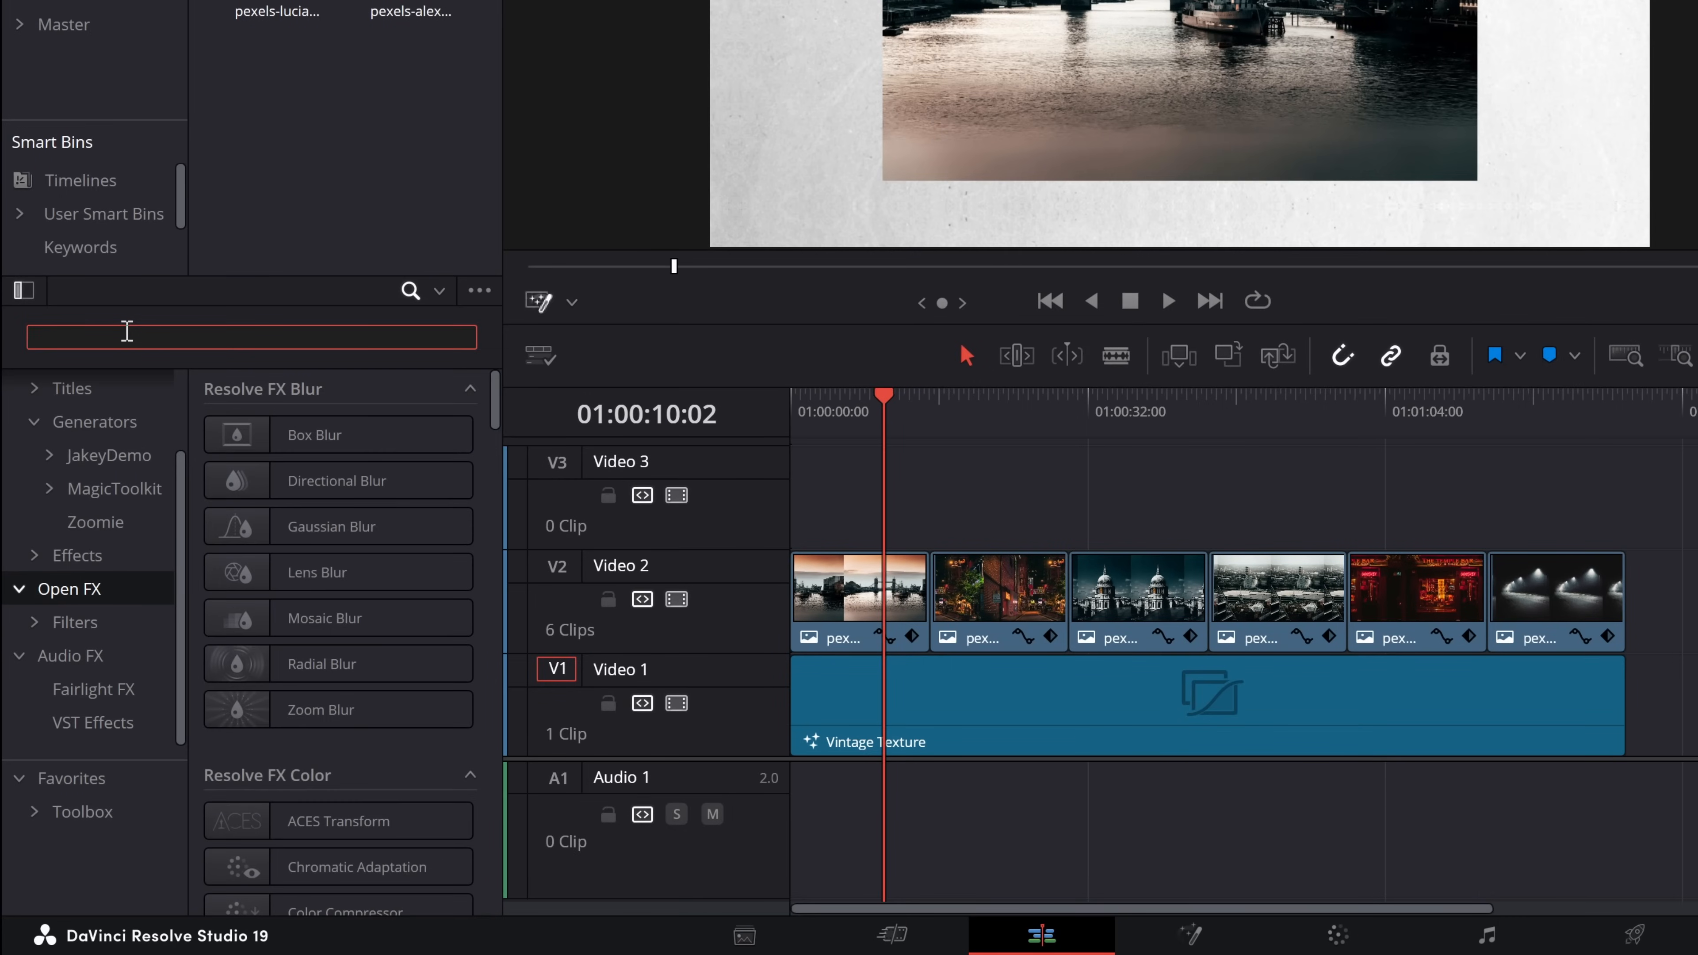
text(drop)
drag(331, 435, 859, 610)
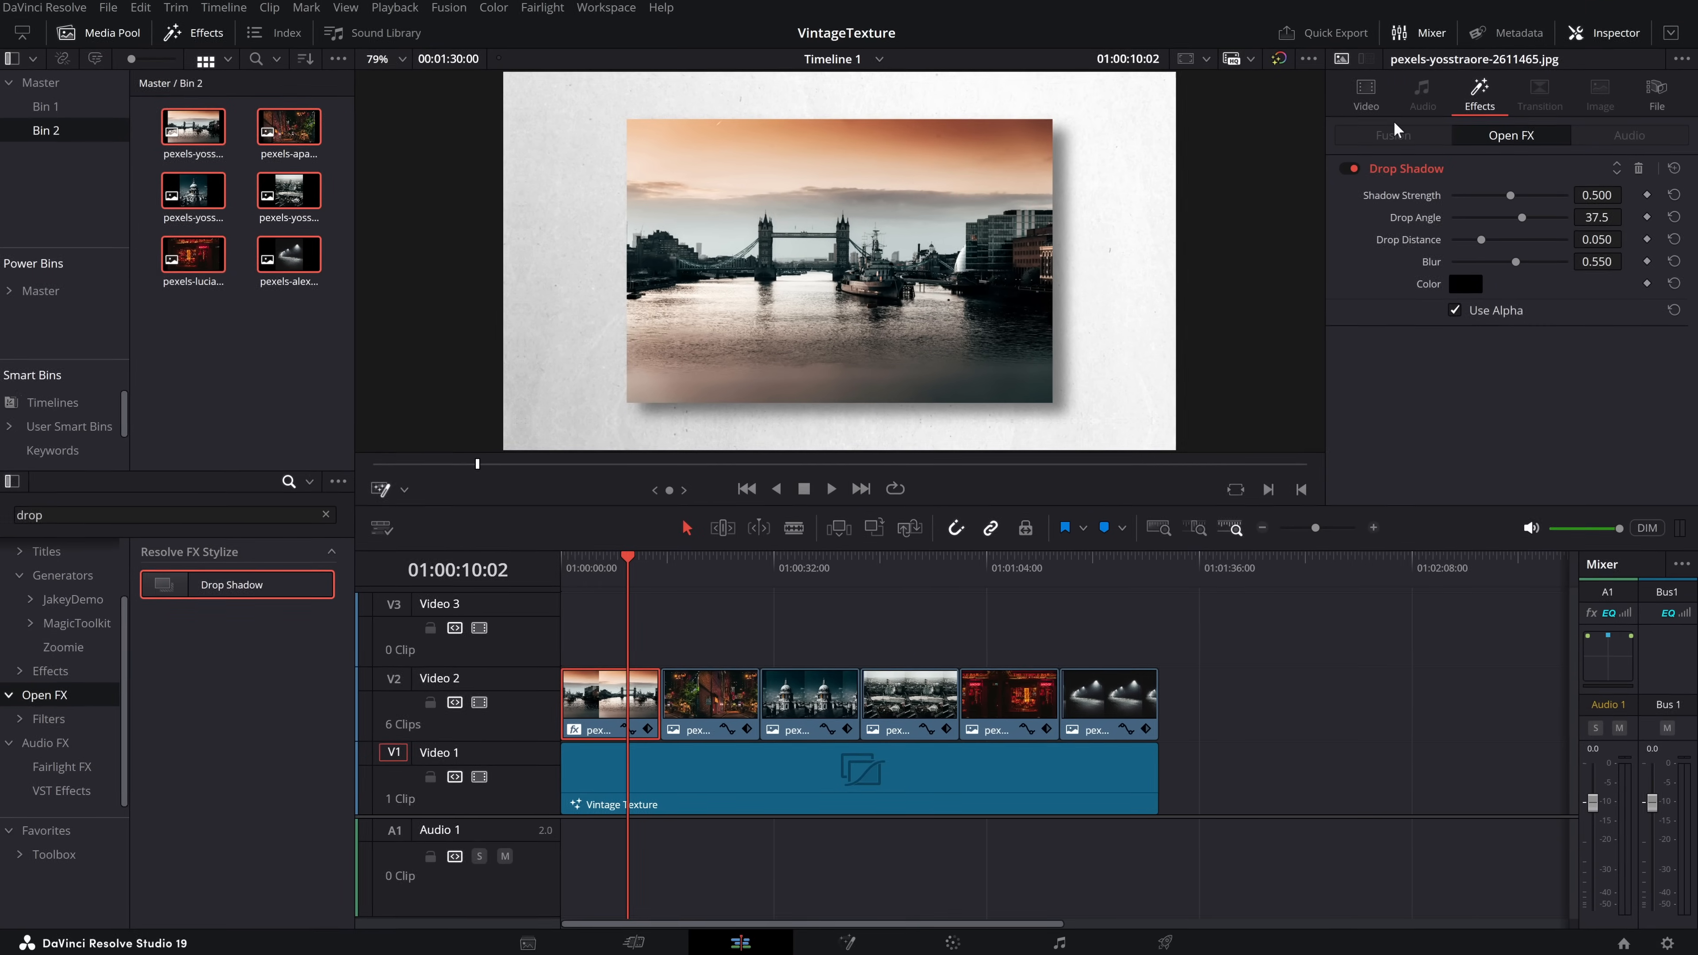
- Set the Composite Mode of the first photo clip, the Tower Bridge image, to Darker Color
click(1366, 95)
scroll(1391, 402, down, 2)
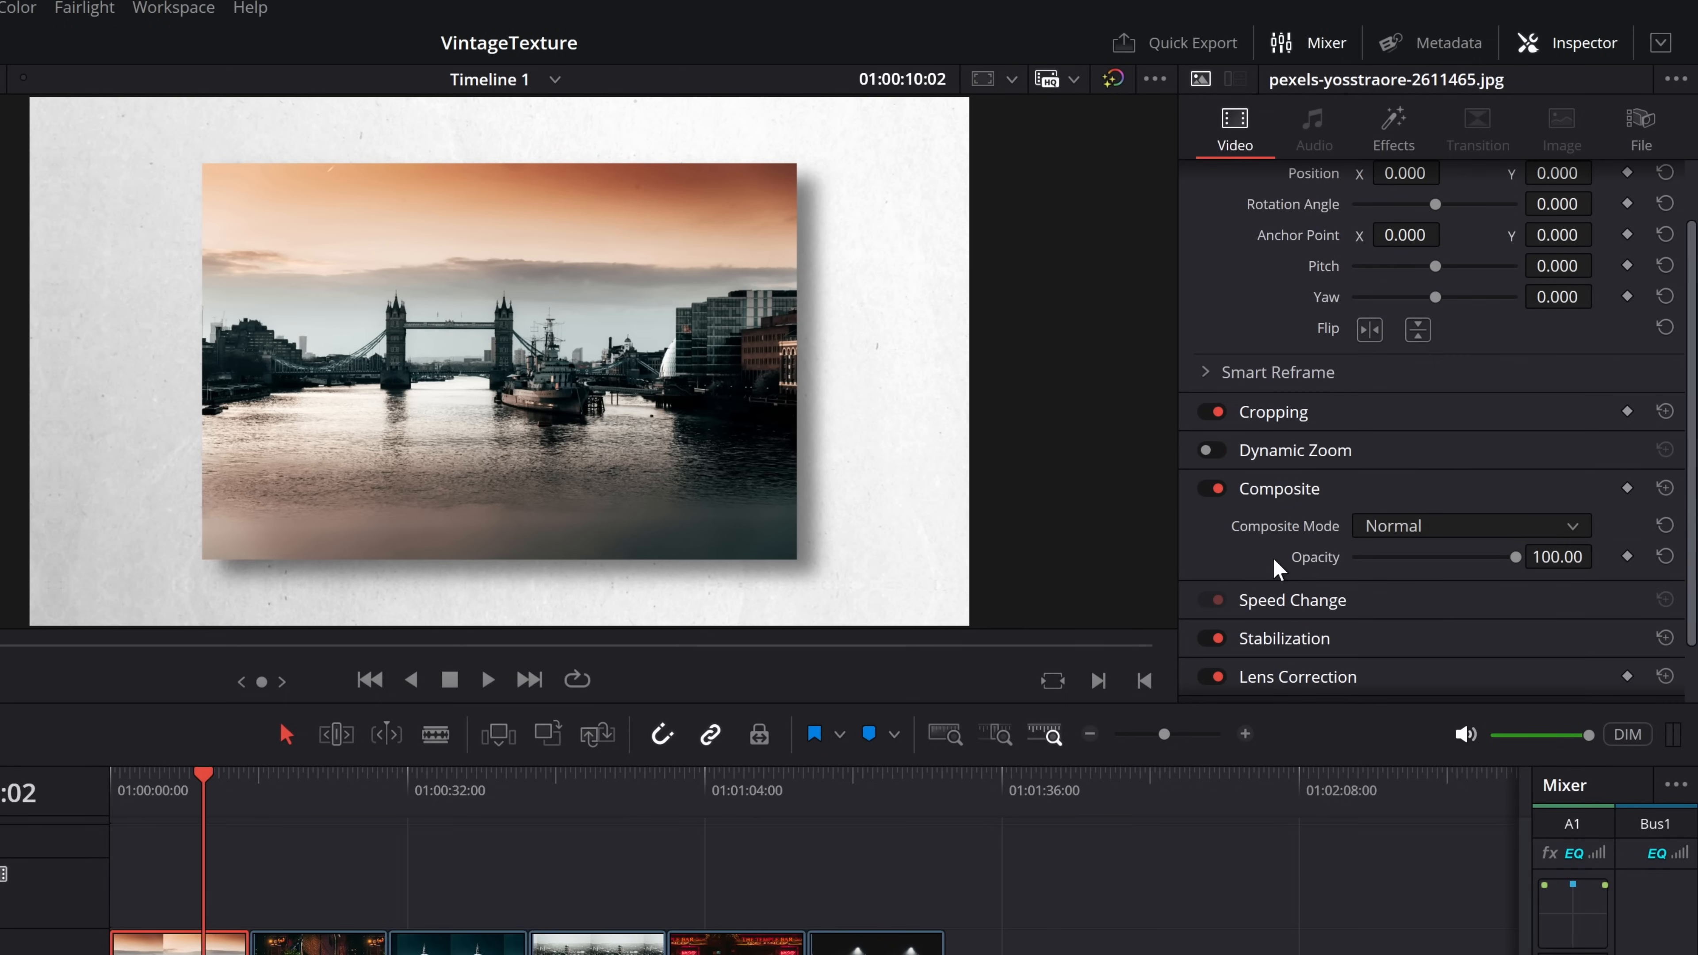
click(1457, 530)
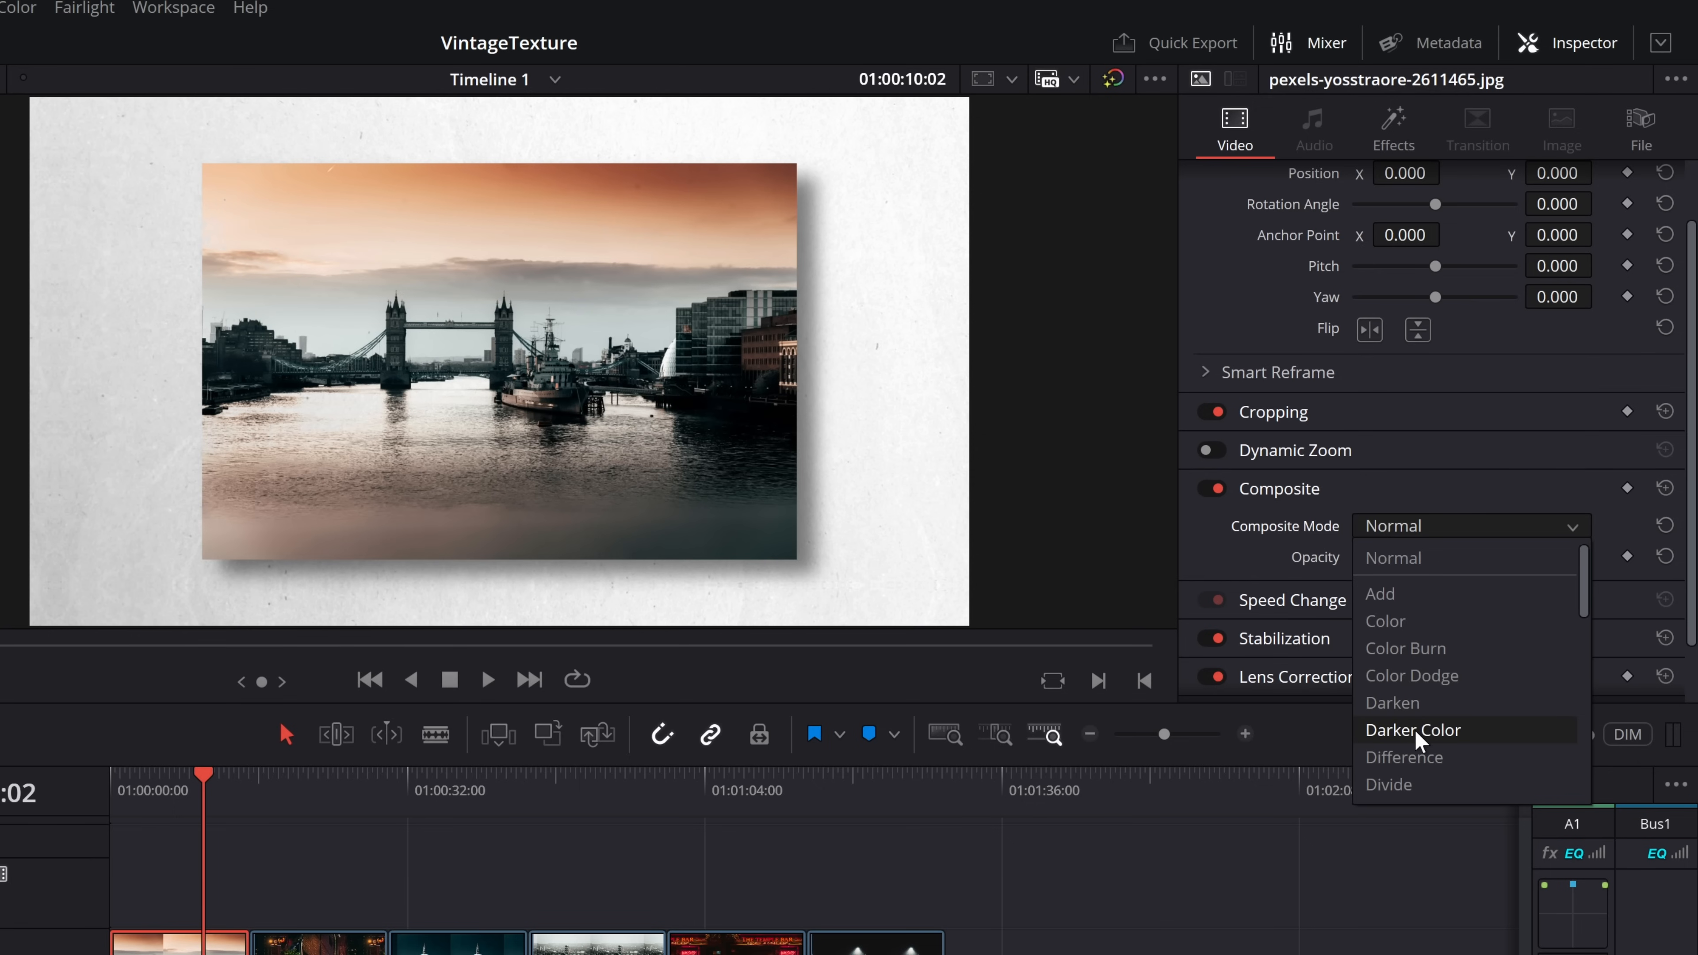
click(1414, 730)
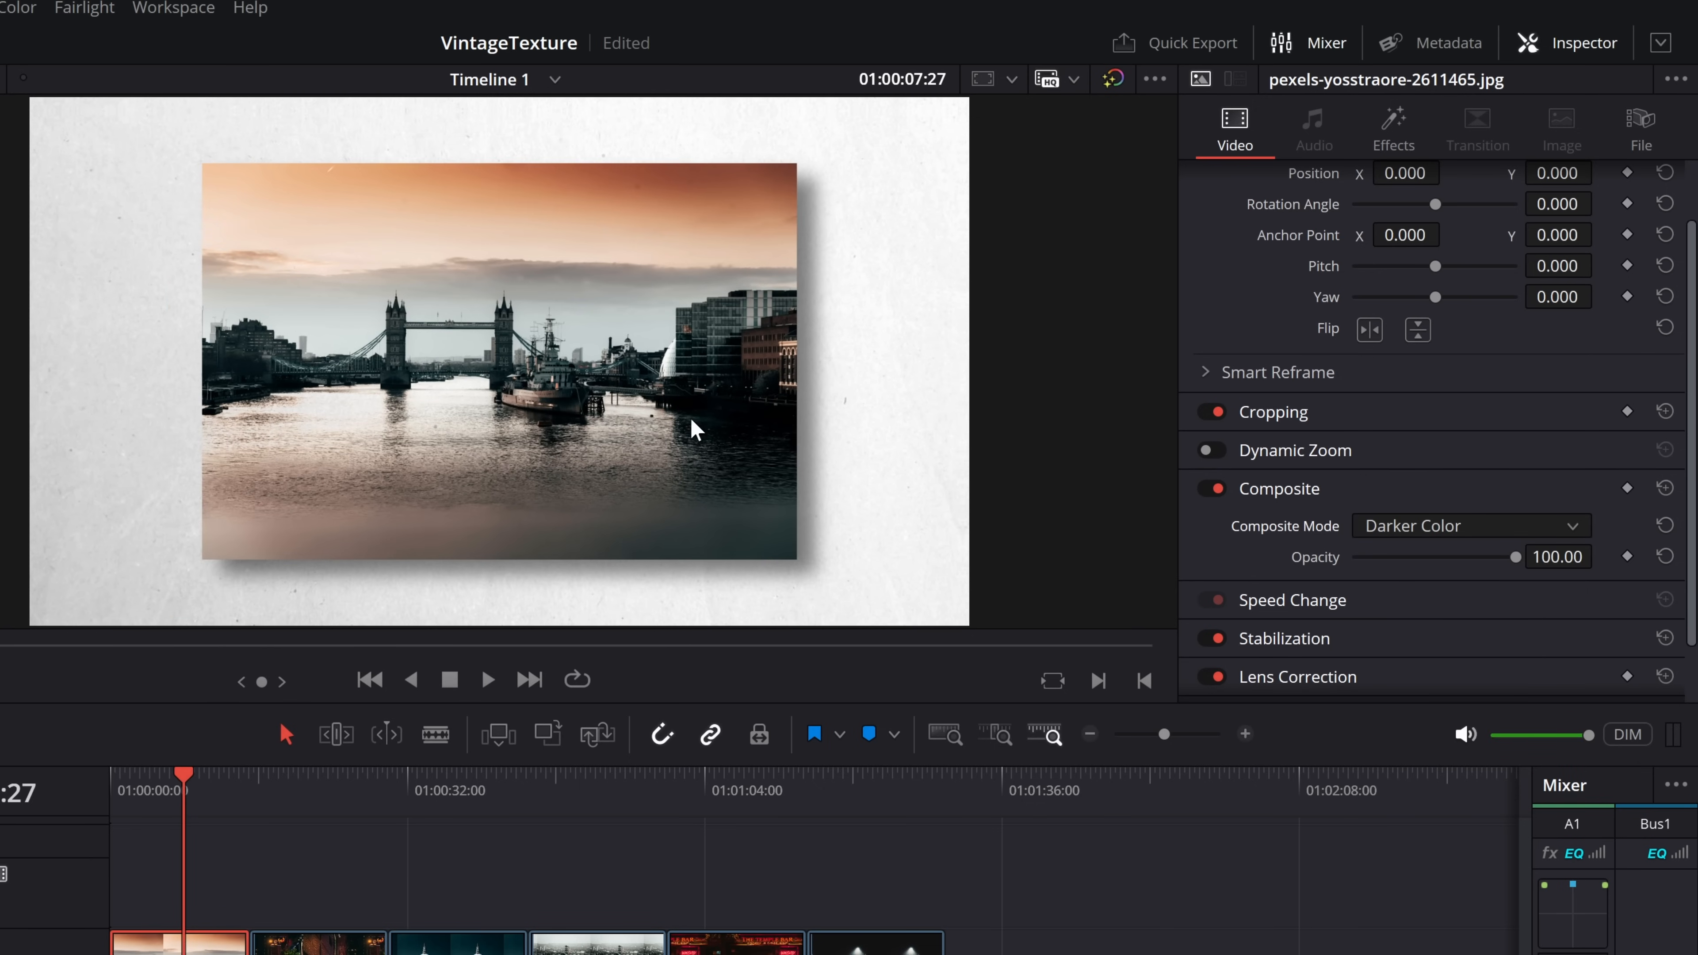